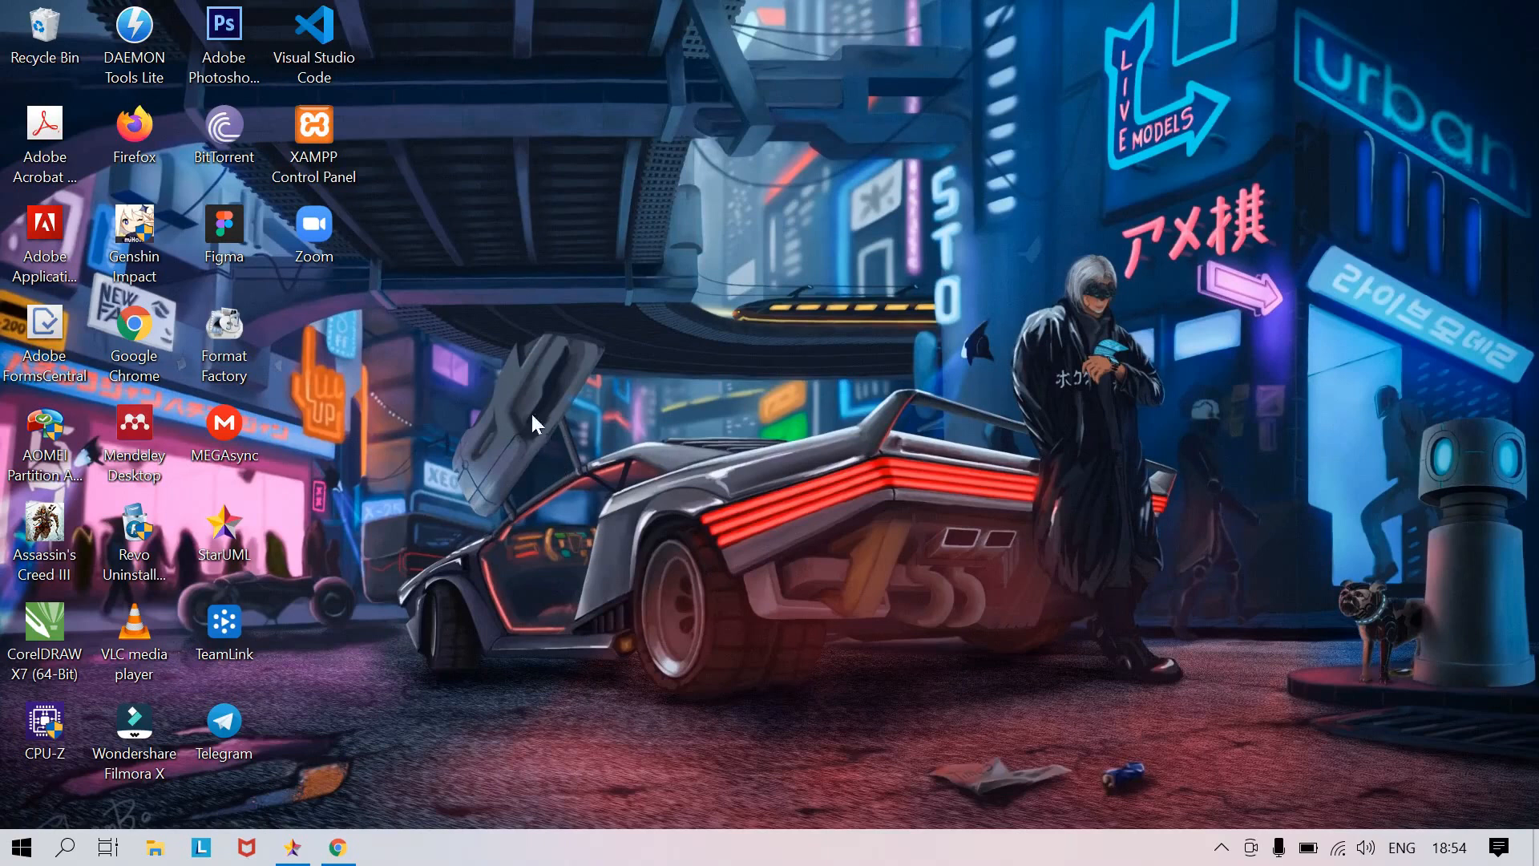
# Switch to StarUML and add a new Use Case Diagram to the project
pyautogui.click(239, 538)
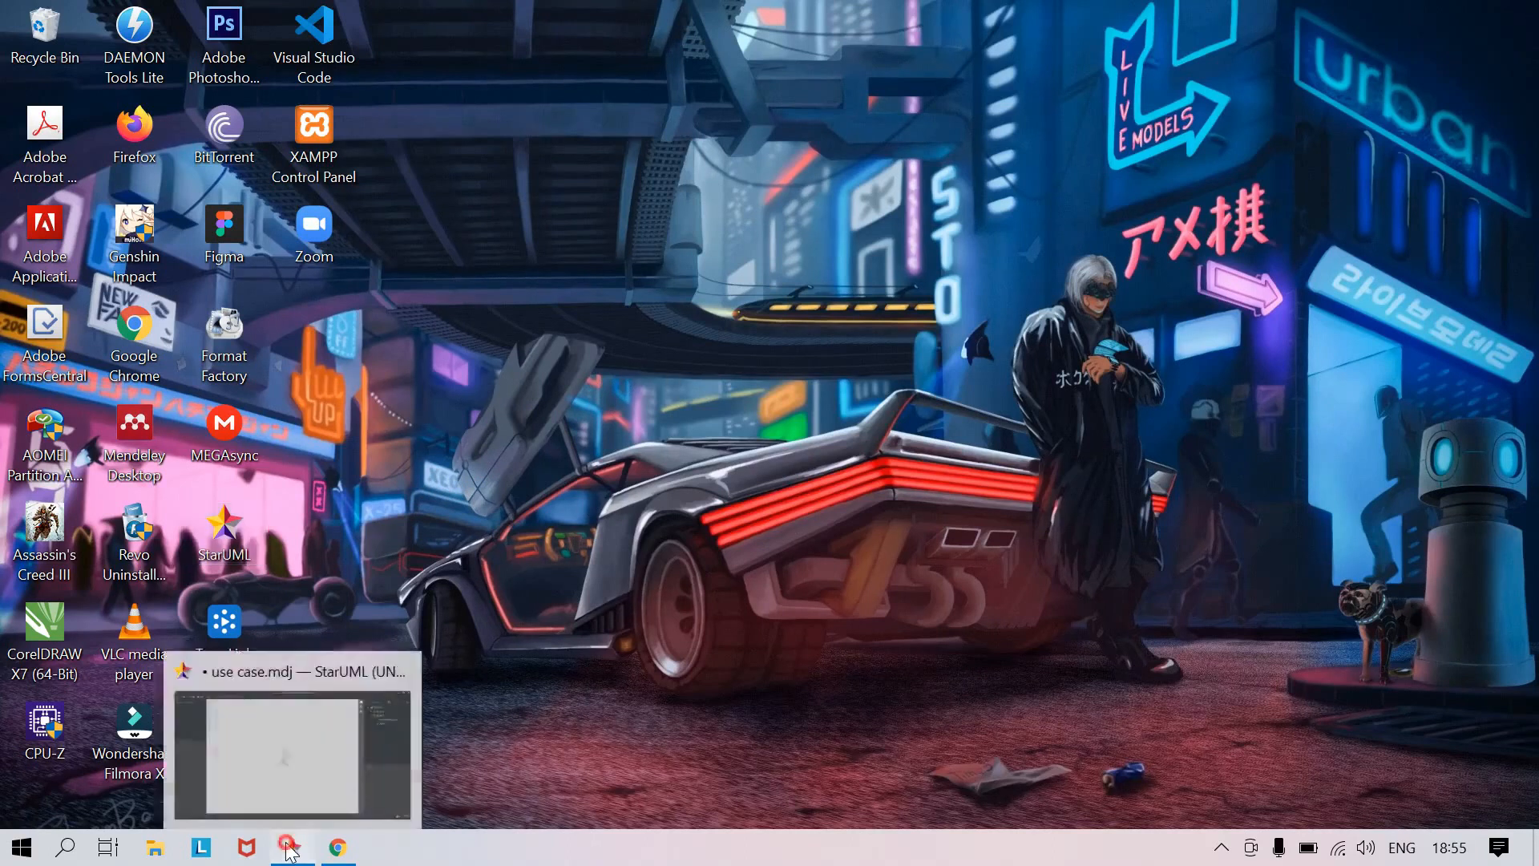
pyautogui.click(292, 847)
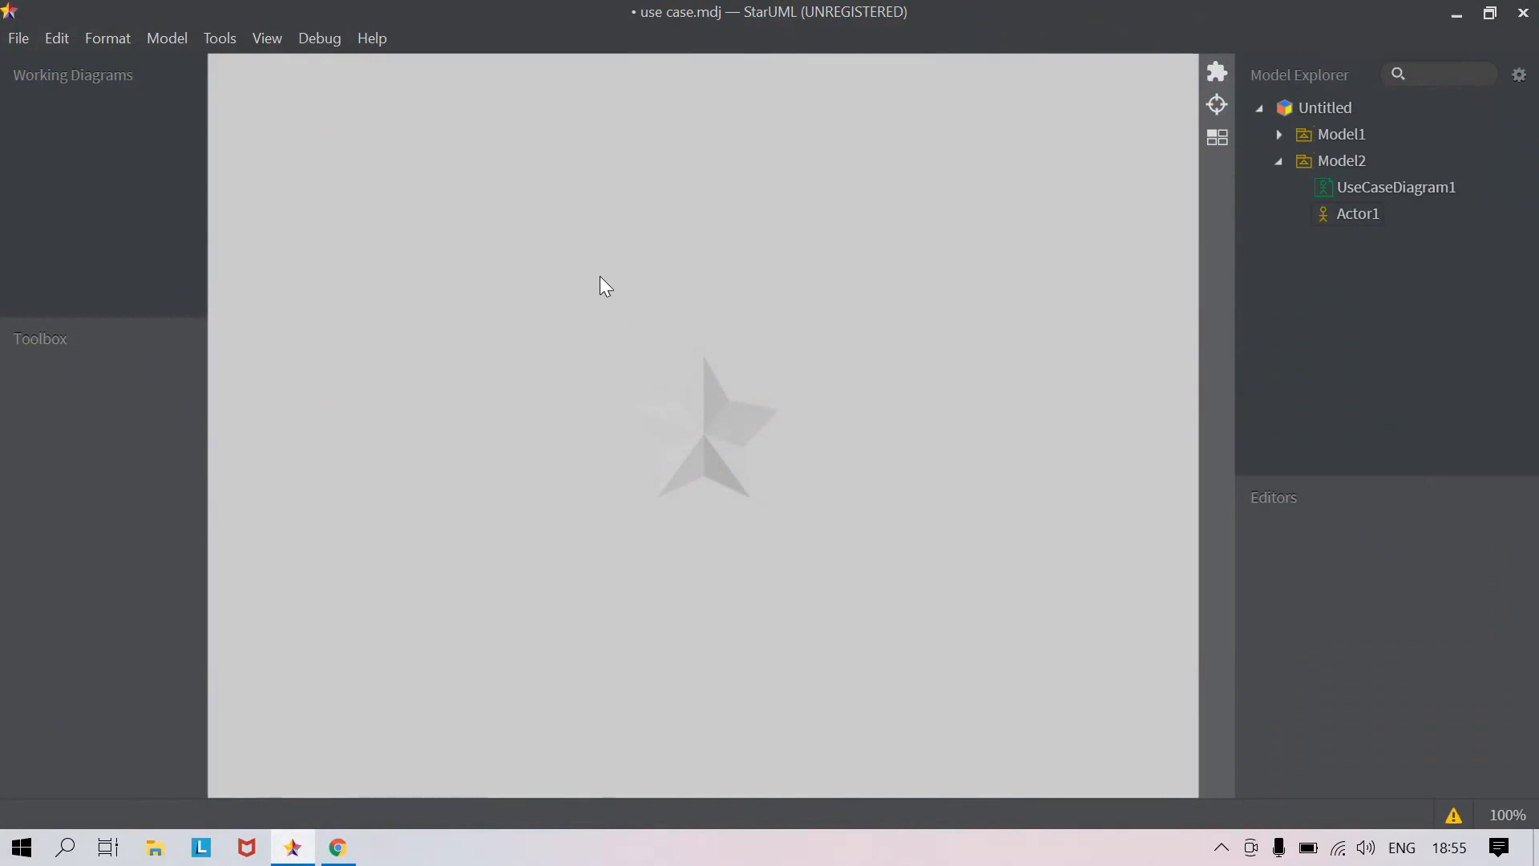
pyautogui.click(159, 39)
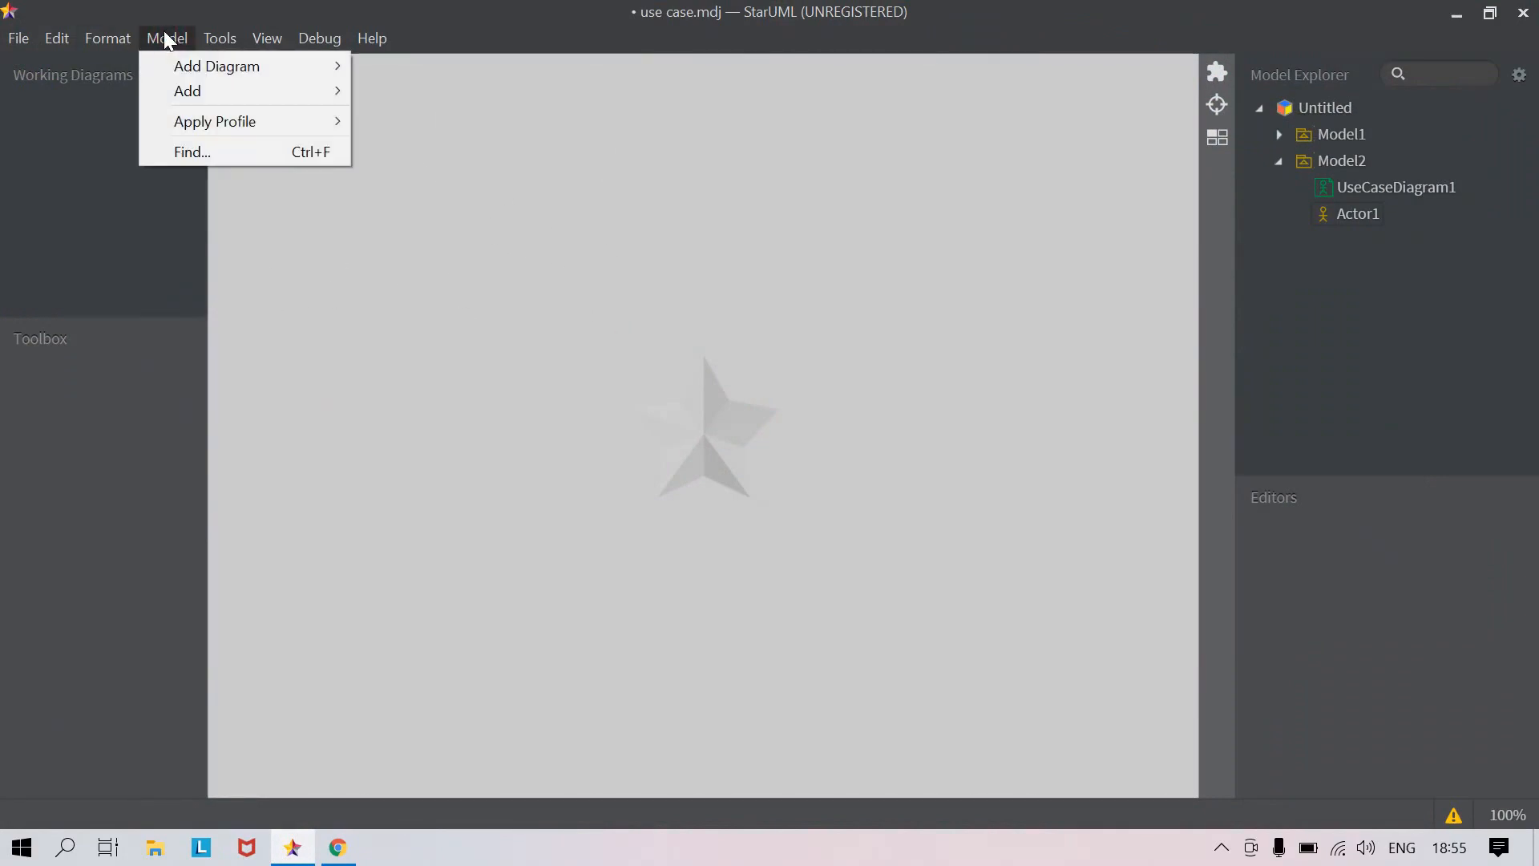
pyautogui.moveTo(223, 70)
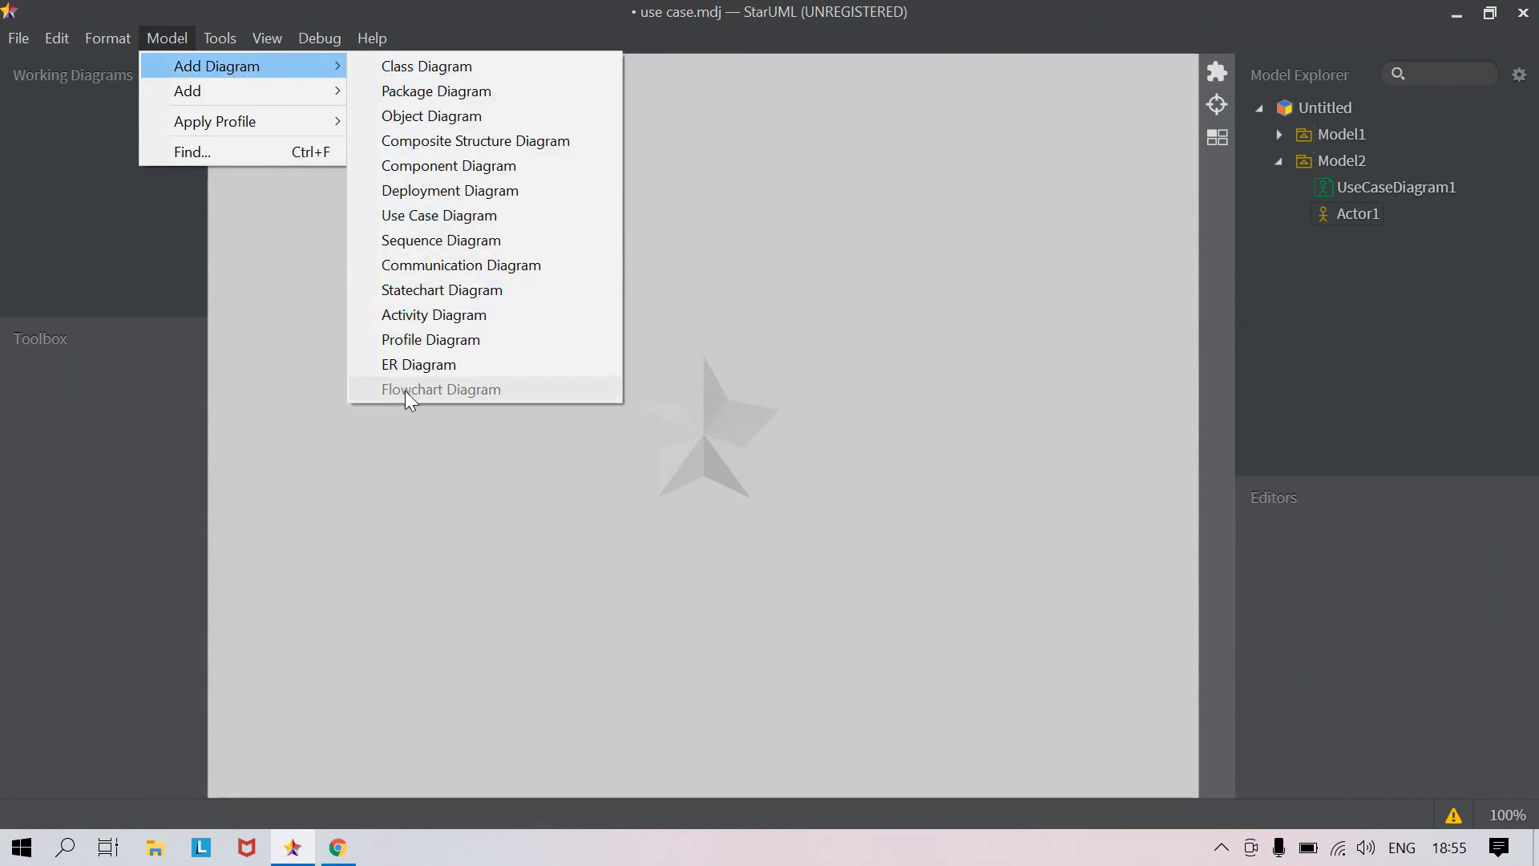
pyautogui.click(421, 219)
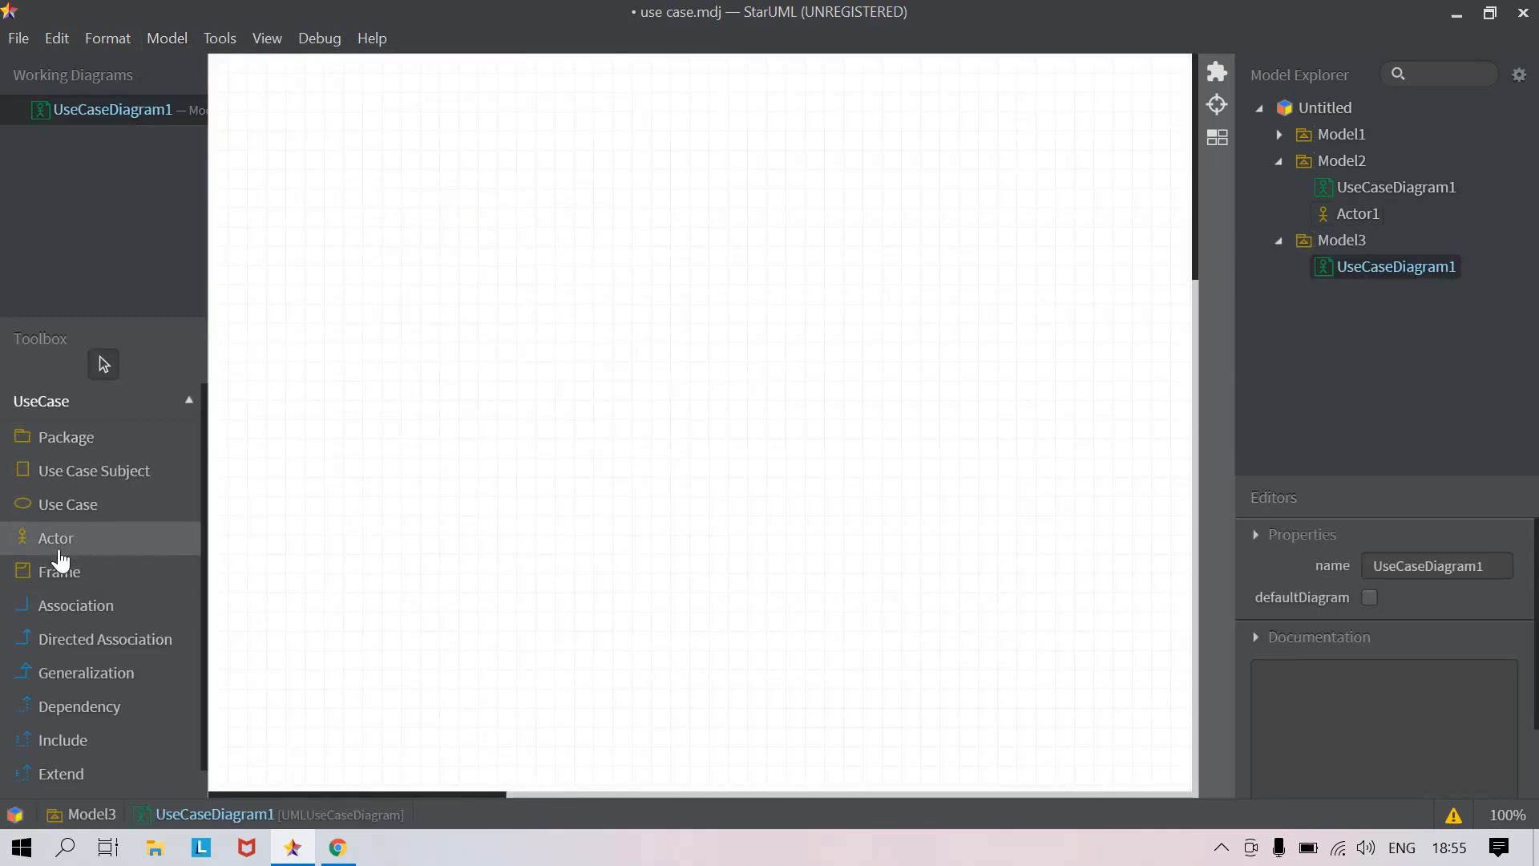
pyautogui.scroll(-1, 57, 577)
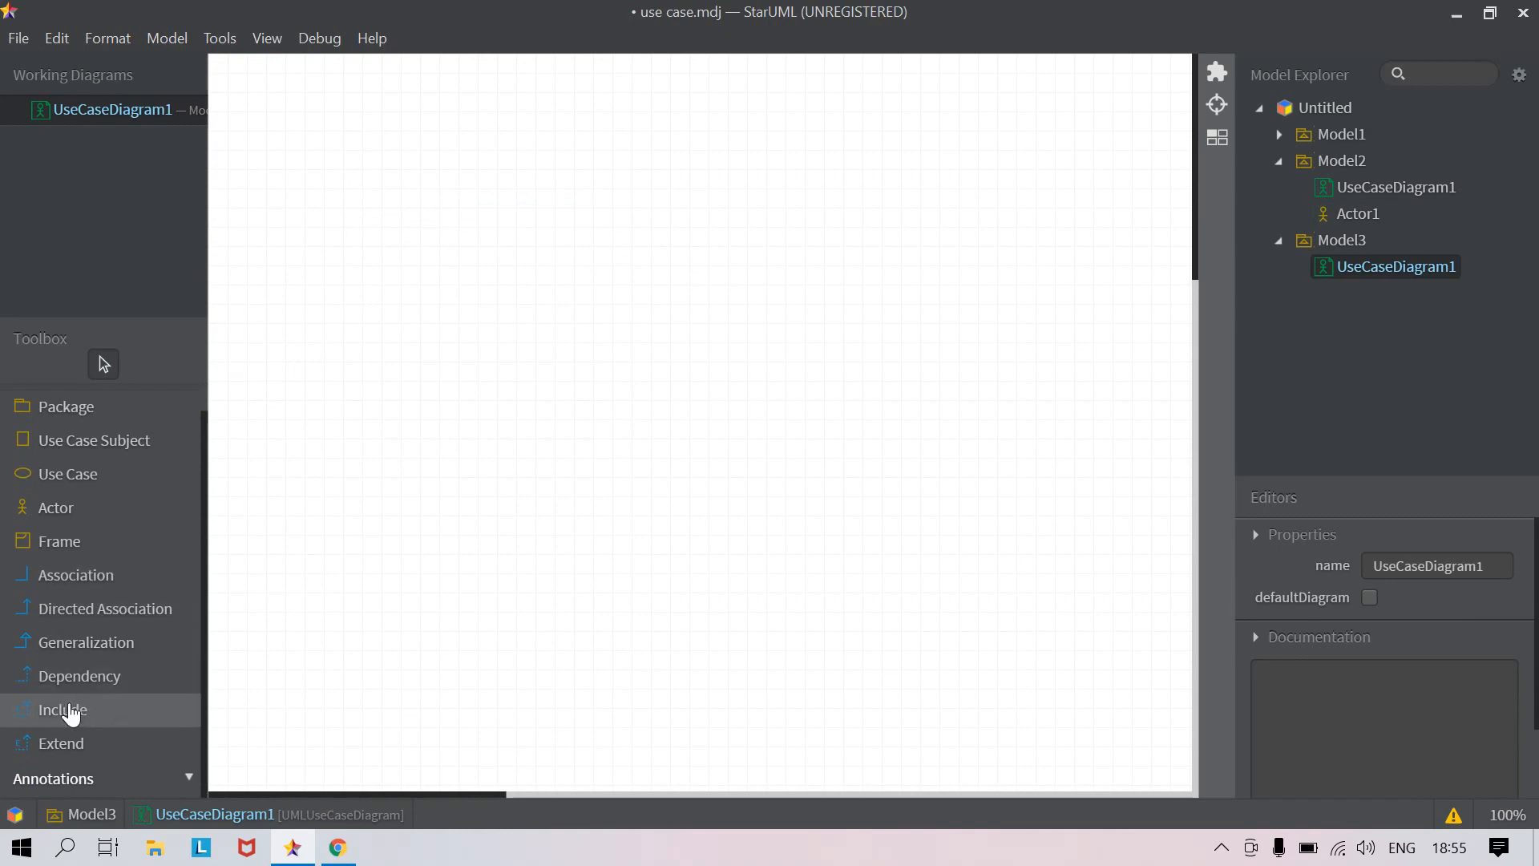
pyautogui.click(188, 779)
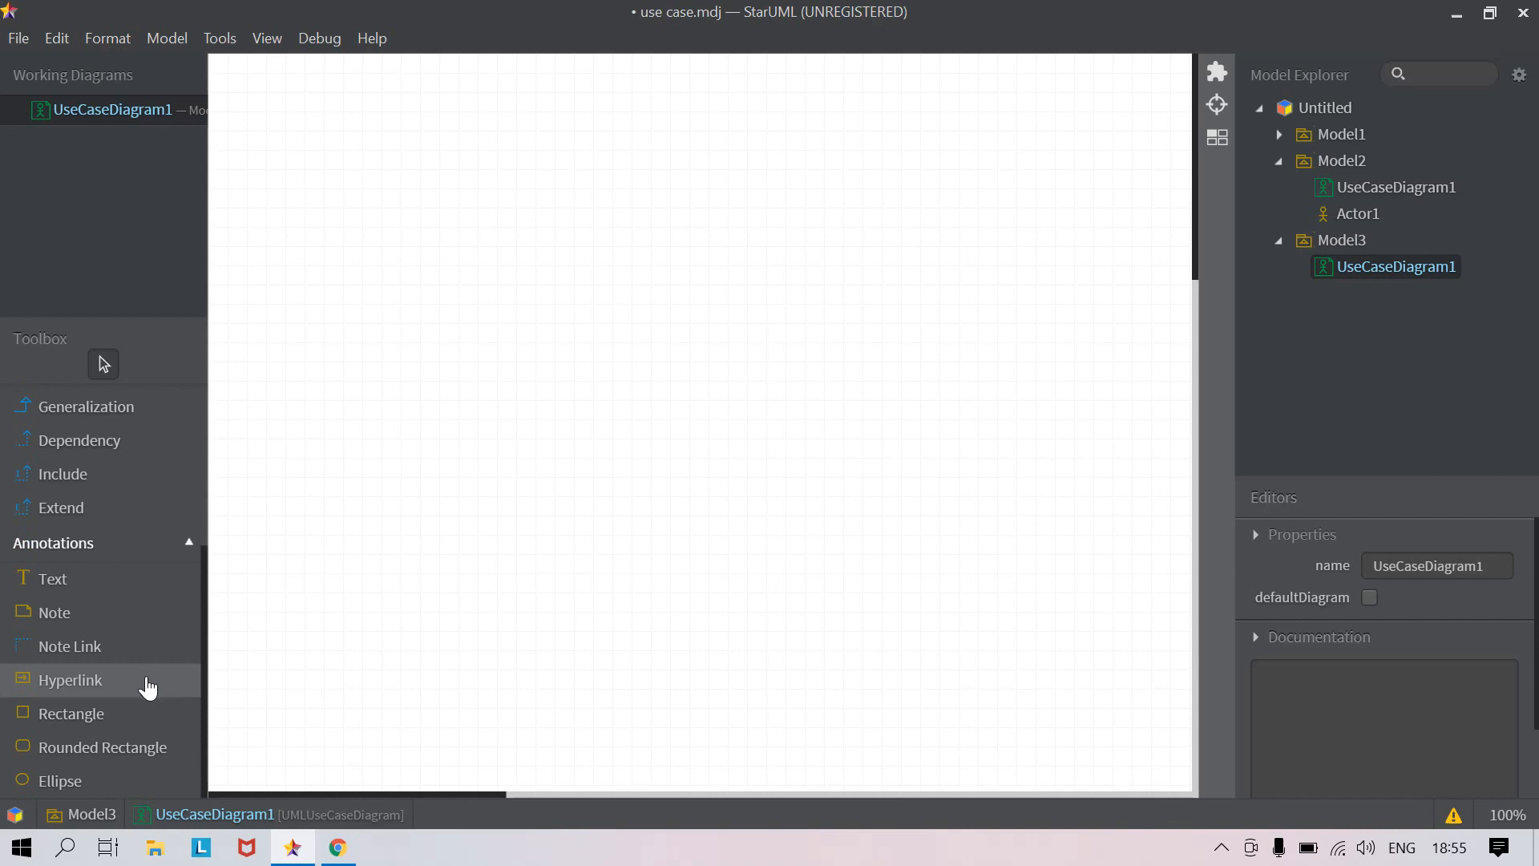
pyautogui.scroll(3, 169, 577)
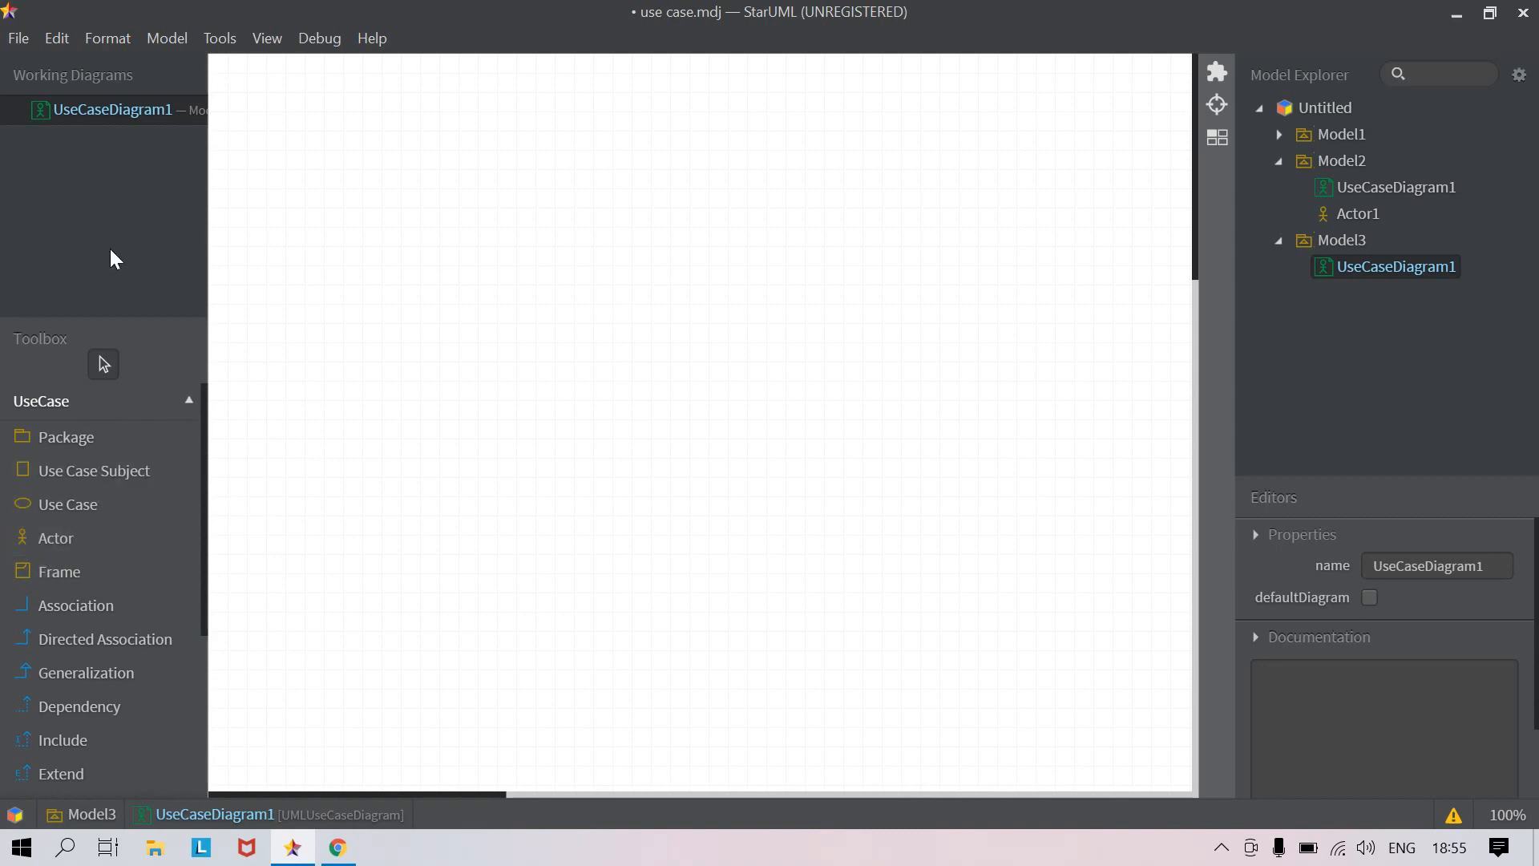
pyautogui.click(166, 38)
pyautogui.moveTo(216, 76)
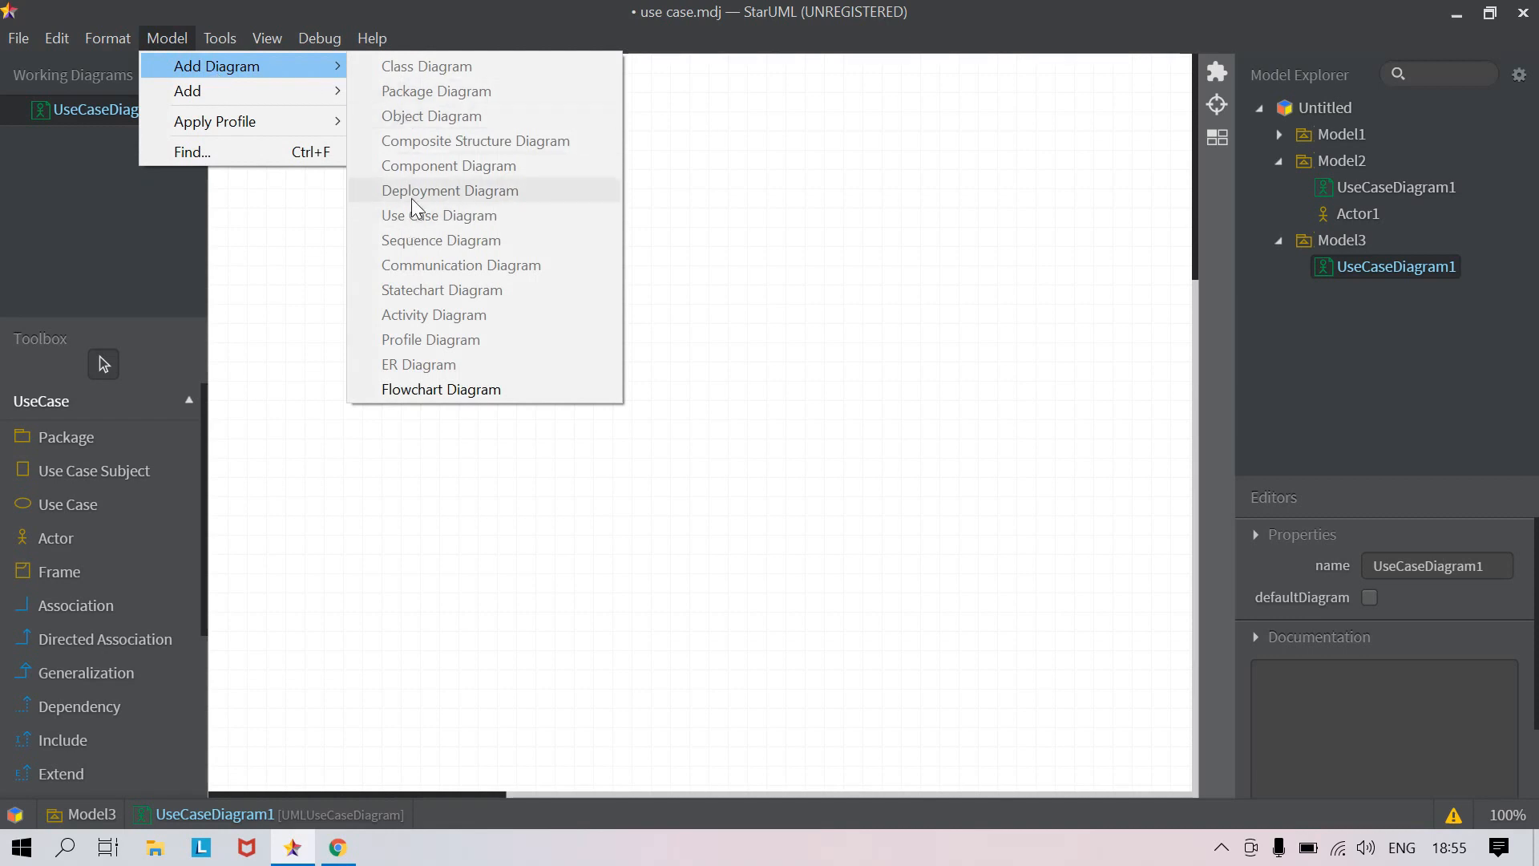
pyautogui.click(145, 330)
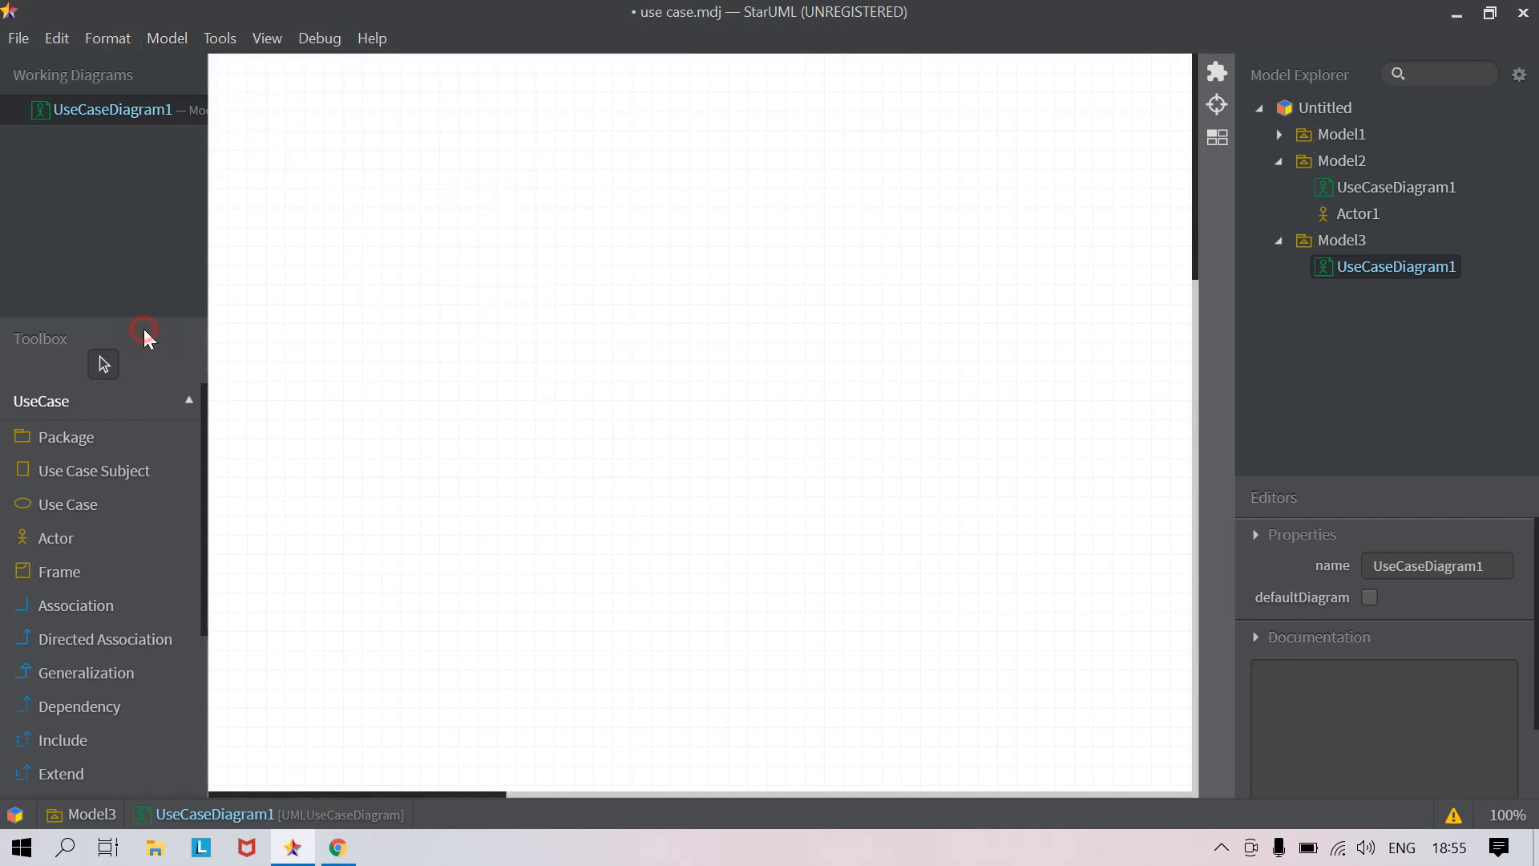
# Place an actor in the left part of the empty diagram and name it Pengunjung
pyautogui.click(53, 538)
pyautogui.click(54, 537)
pyautogui.click(83, 538)
pyautogui.click(347, 316)
pyautogui.click(61, 544)
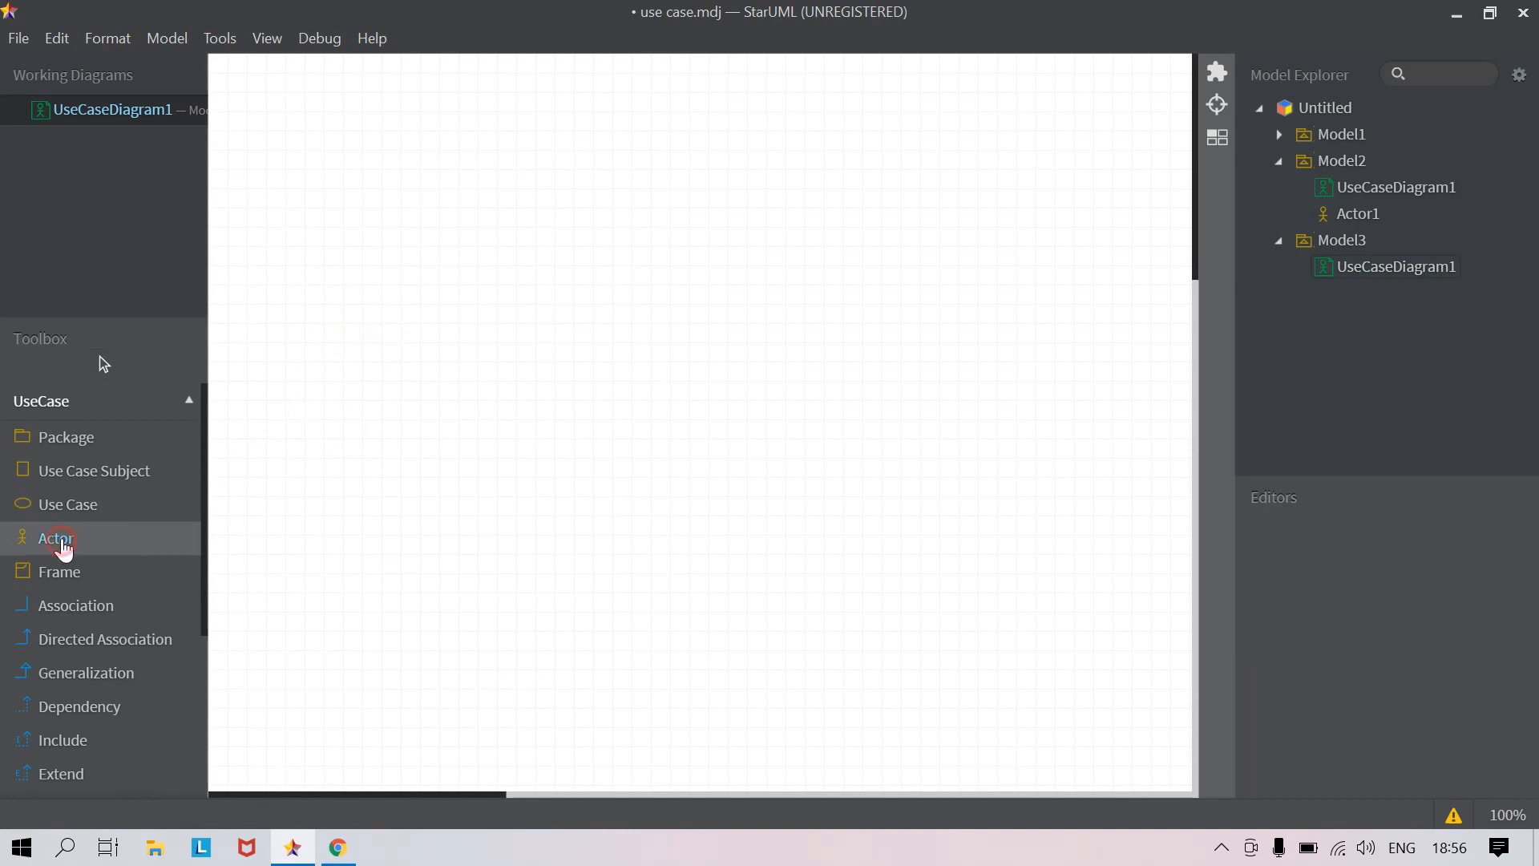
pyautogui.click(328, 340)
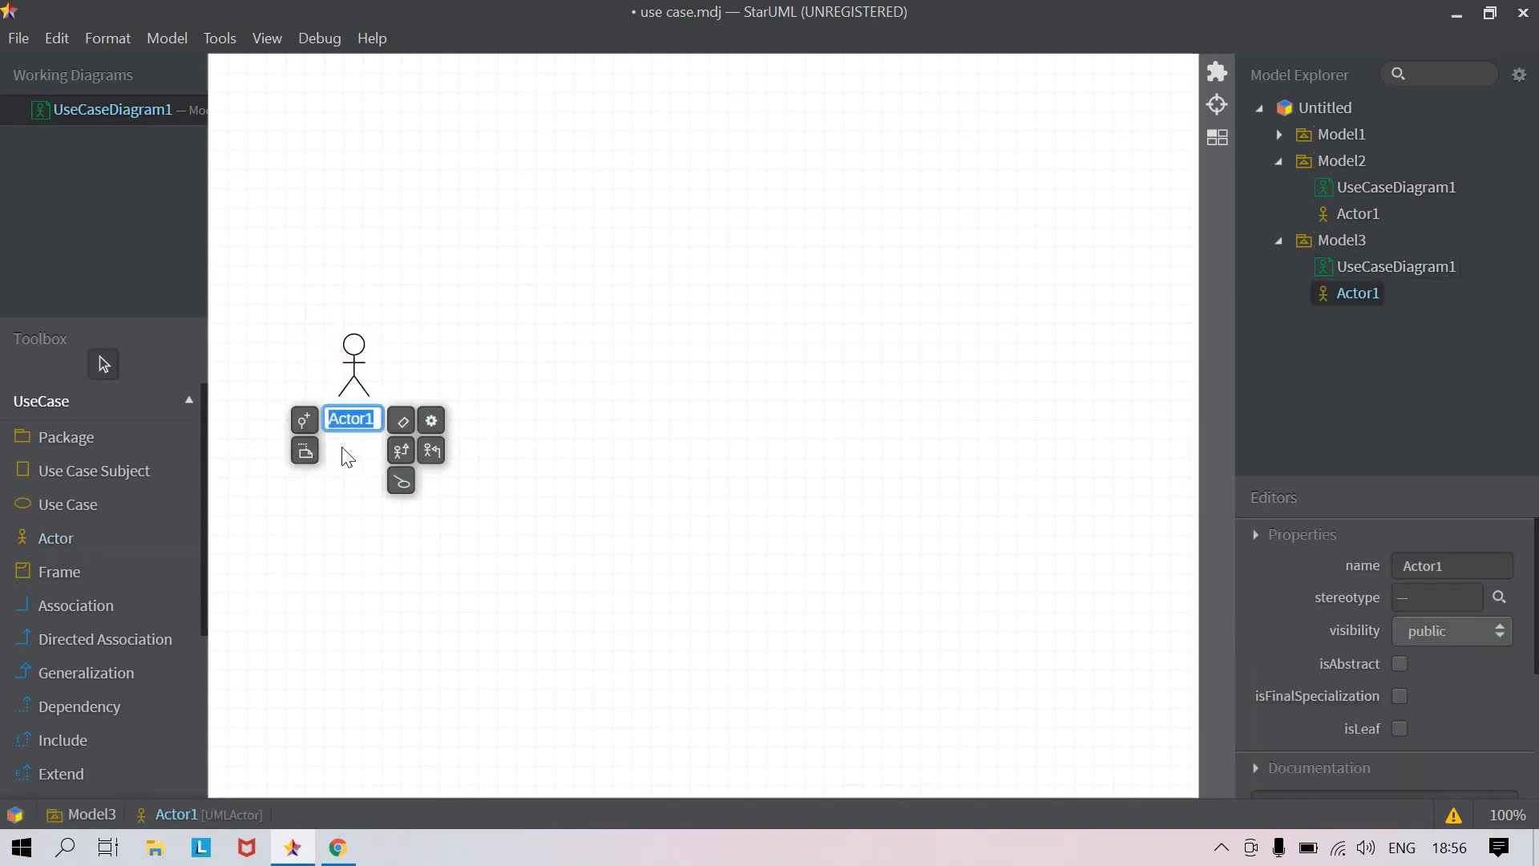
pyautogui.write('Pengun')
pyautogui.write('jung')
pyautogui.press('Return')
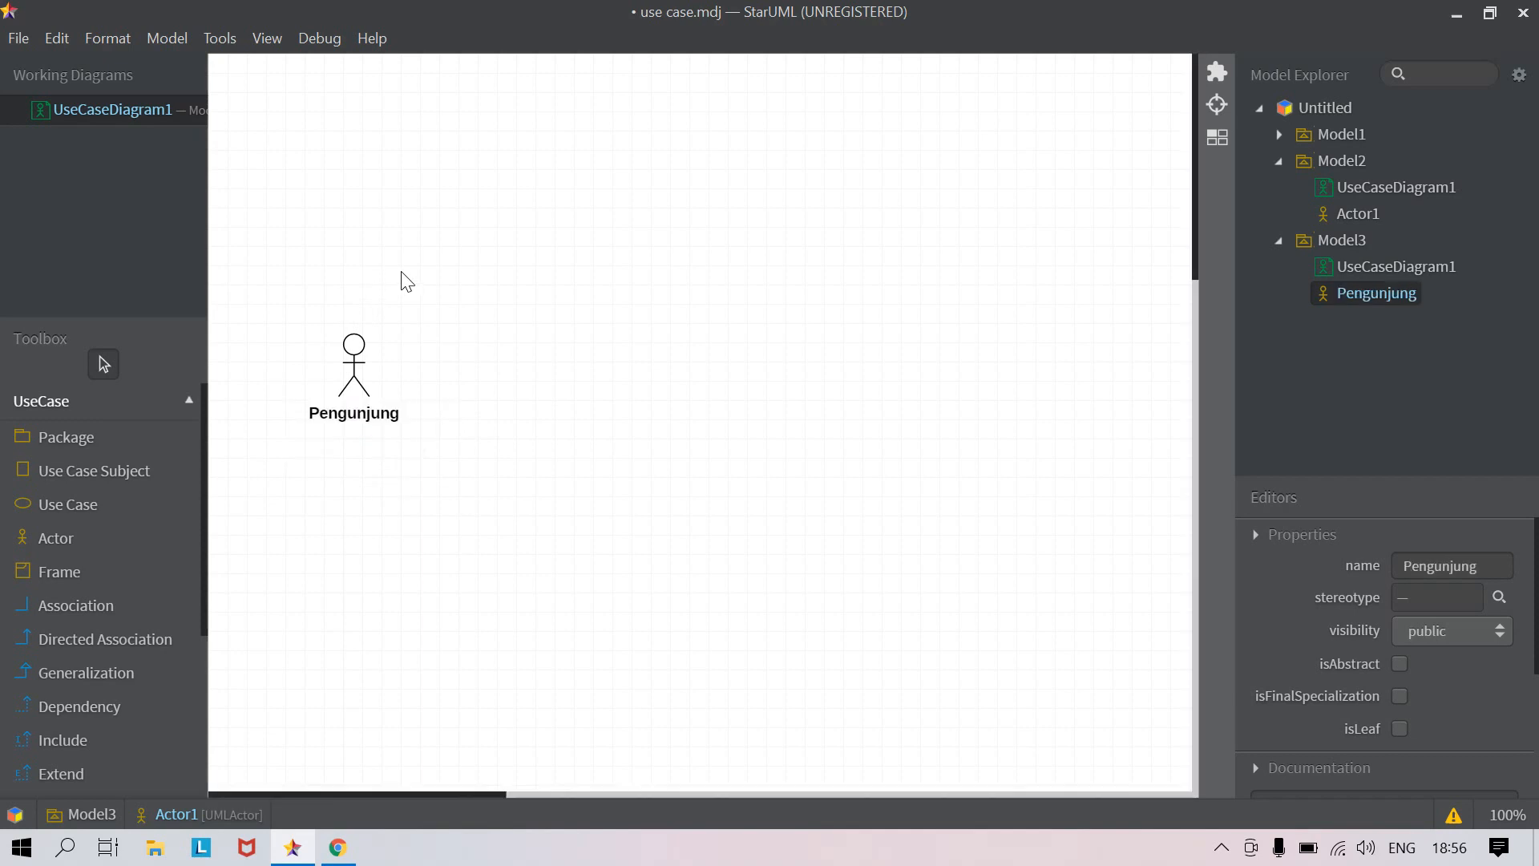
# Draw a large, tall use case subject to the right of the Pengunjung actor and name it E_Marketplace
pyautogui.click(99, 476)
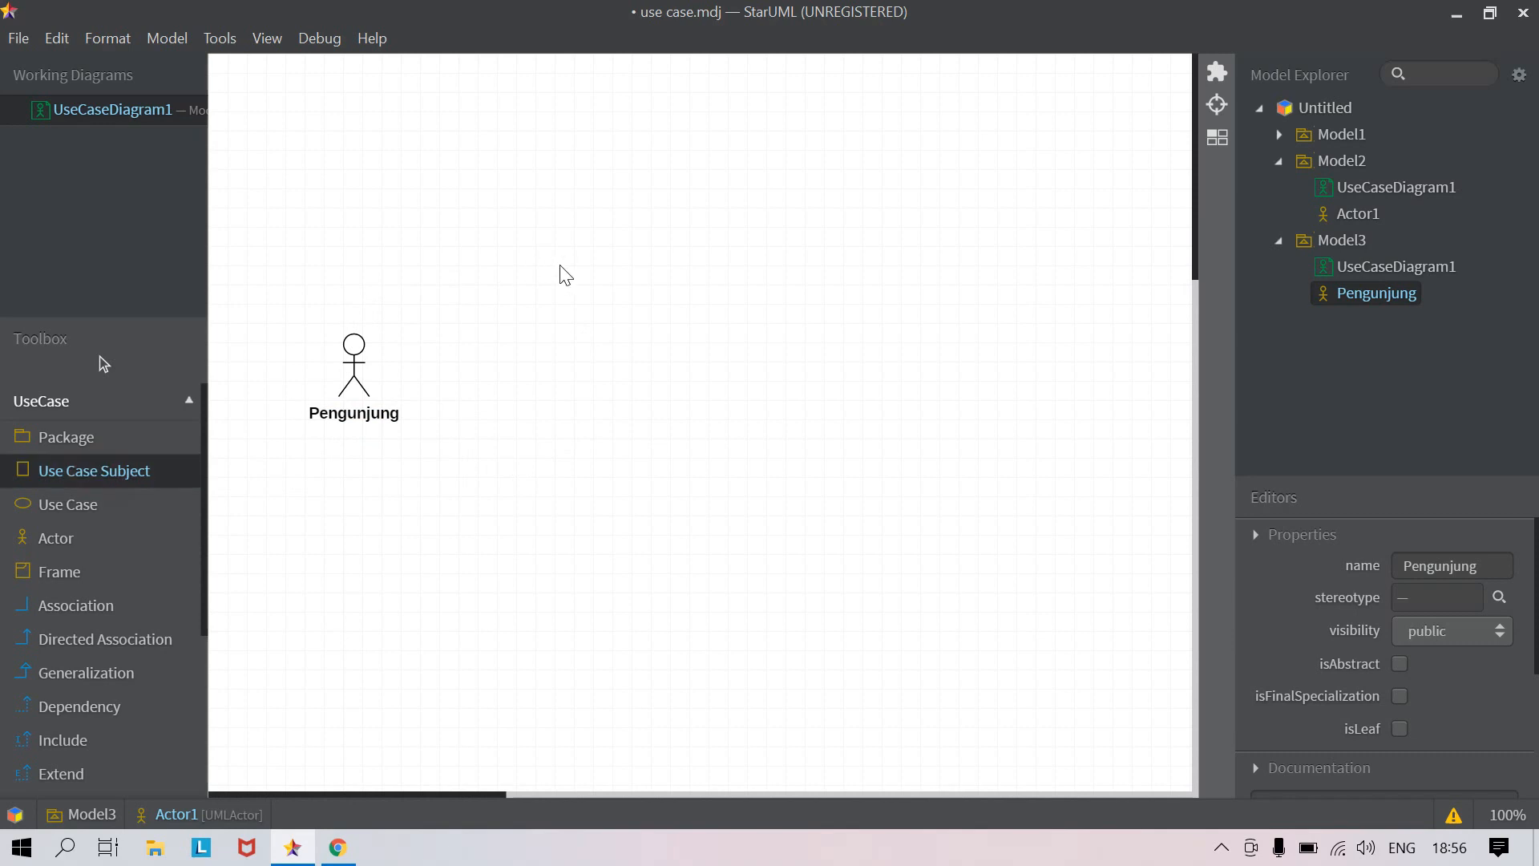
pyautogui.moveTo(487, 141); pyautogui.dragTo(977, 746)
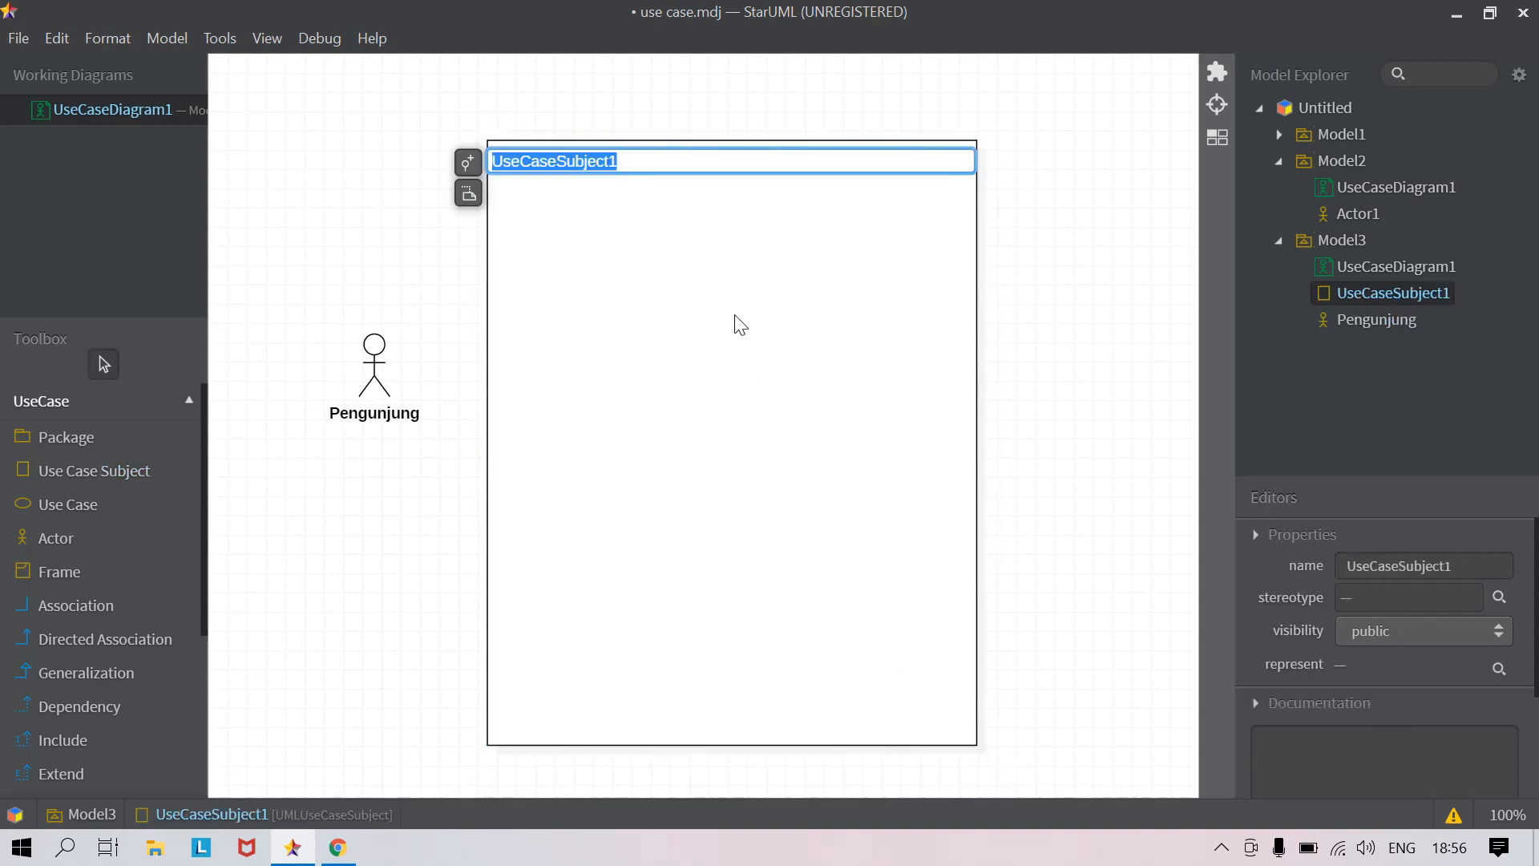
pyautogui.write('SYs')
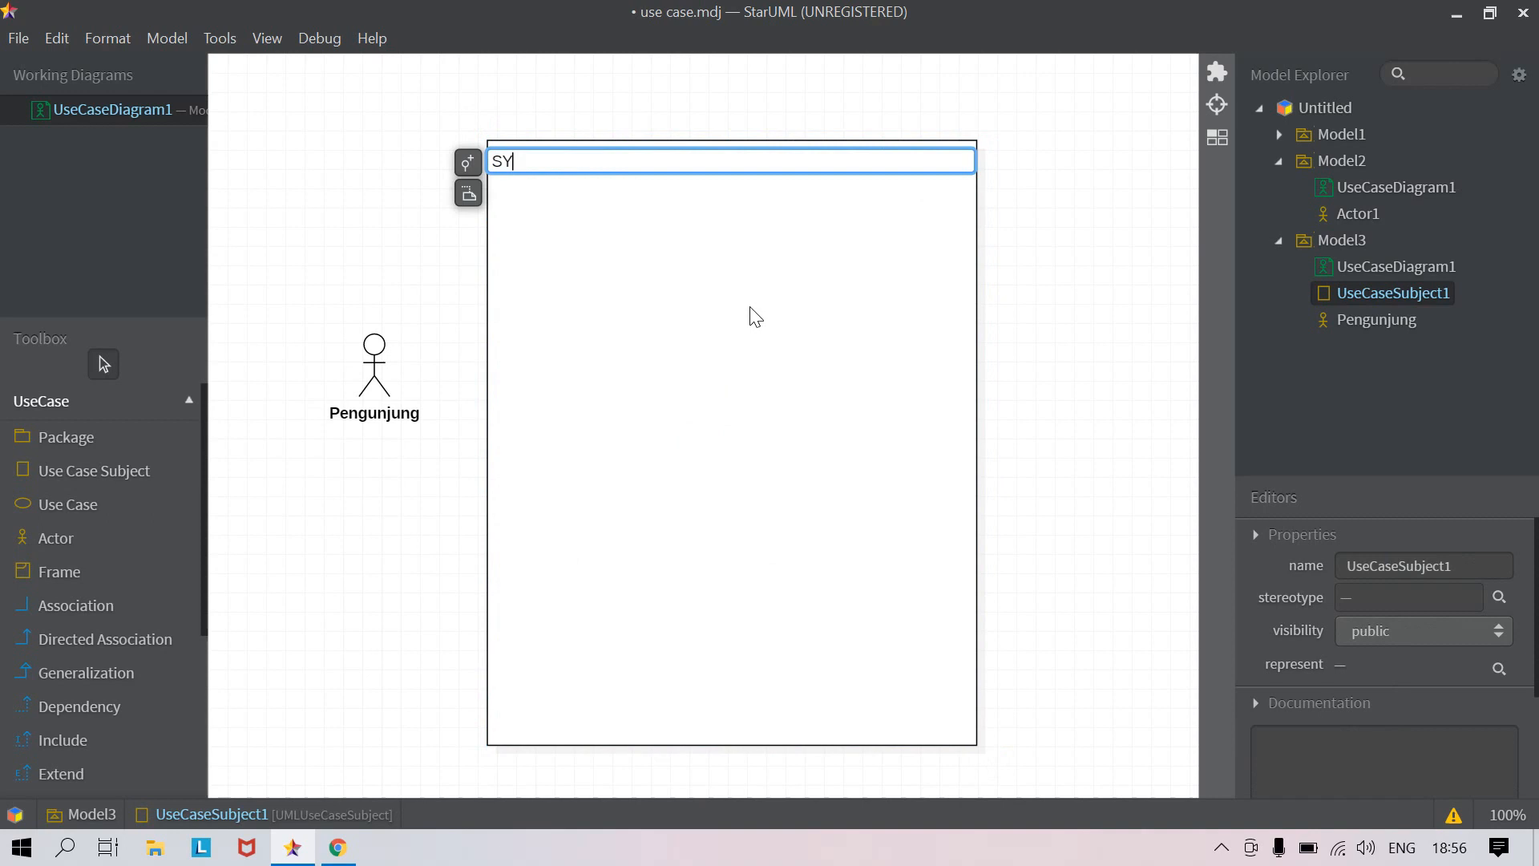
pyautogui.press('BackSpace')
pyautogui.press('BackSpace')
pyautogui.press('BackSpace')
pyautogui.write('E-Marketplace')
pyautogui.hotkey('ctrl', 'a')
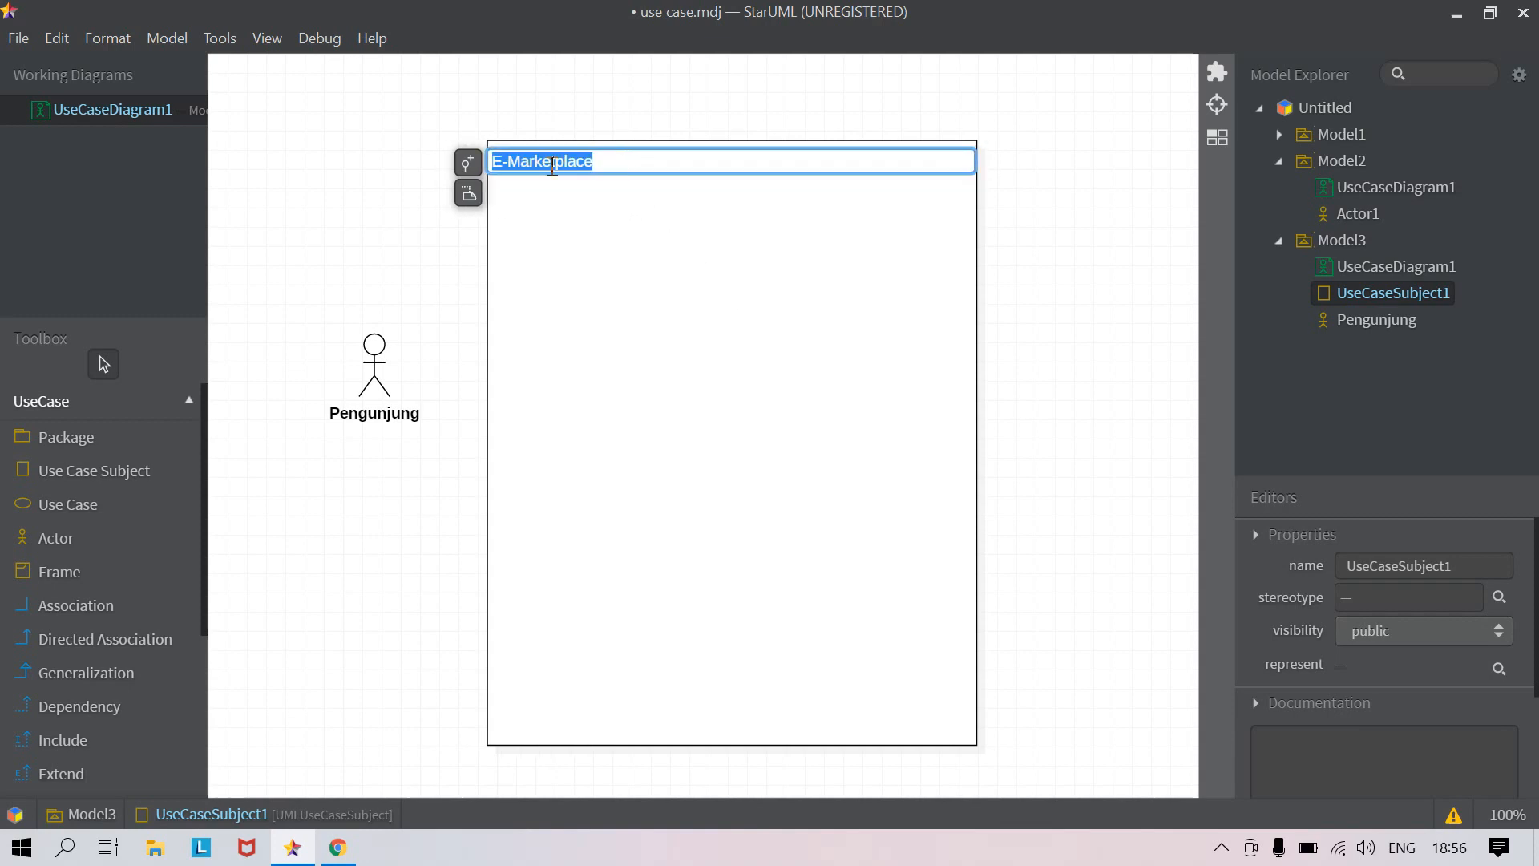
pyautogui.click(509, 163)
pyautogui.press('BackSpace')
pyautogui.write('_')
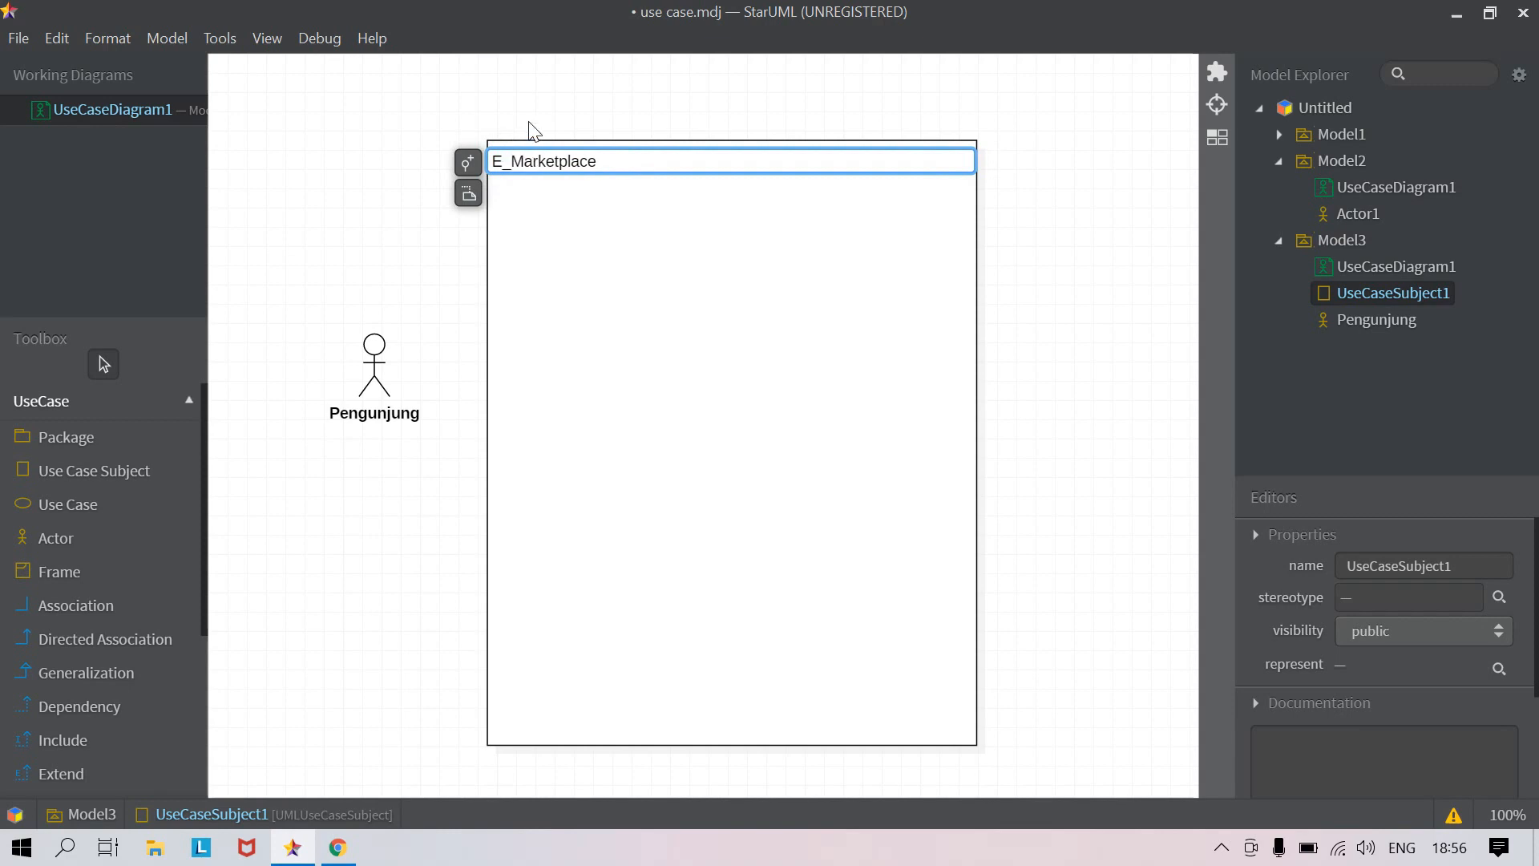
pyautogui.click(535, 129)
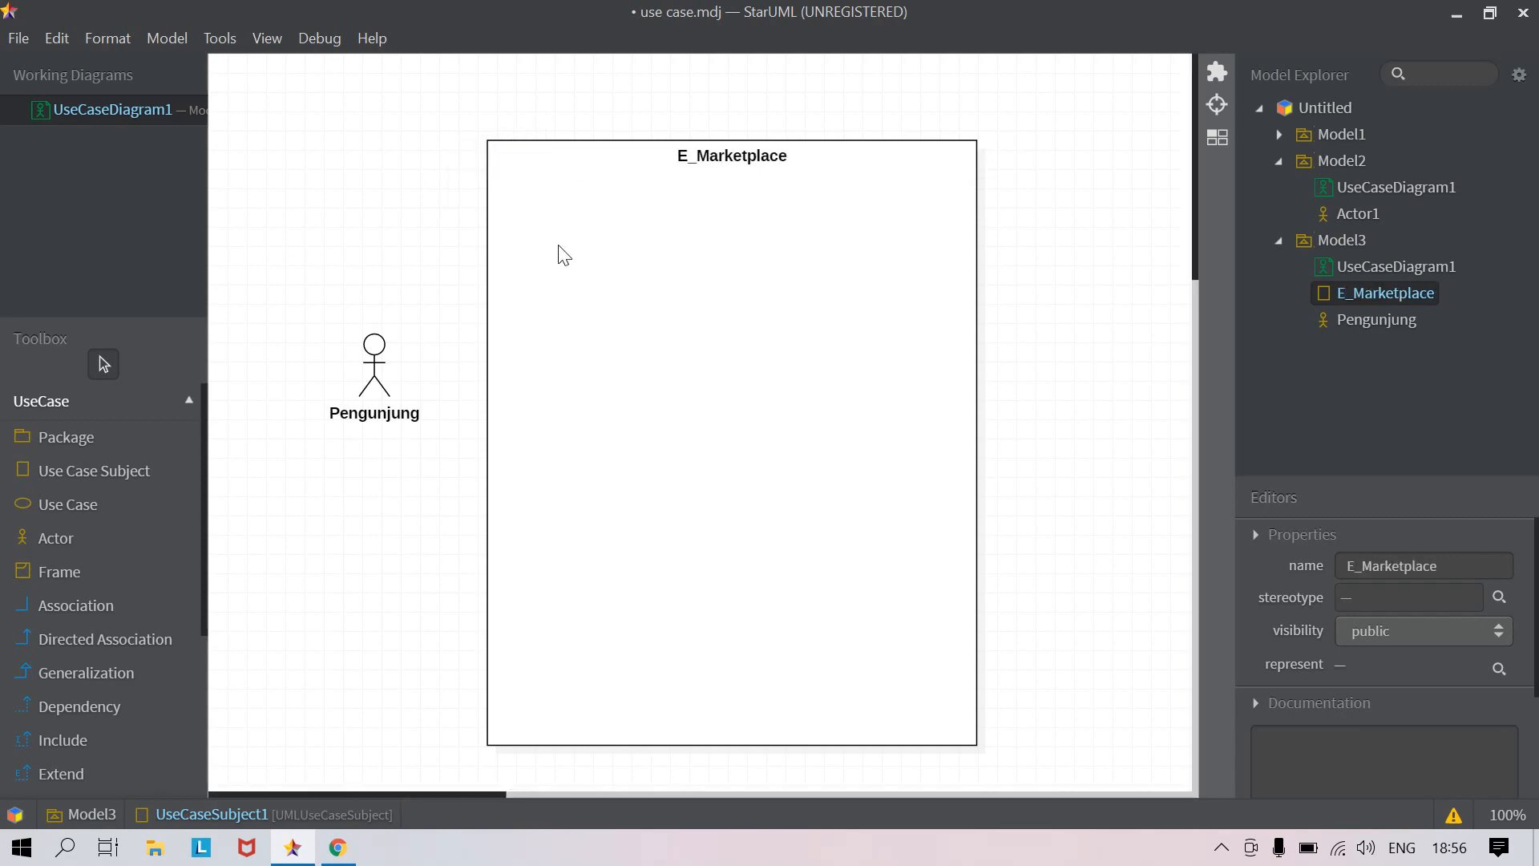
# Set the Pengunjung actor's font size to 12 and move it slightly higher and farther from the E_Marketplace boundary
pyautogui.click(377, 378)
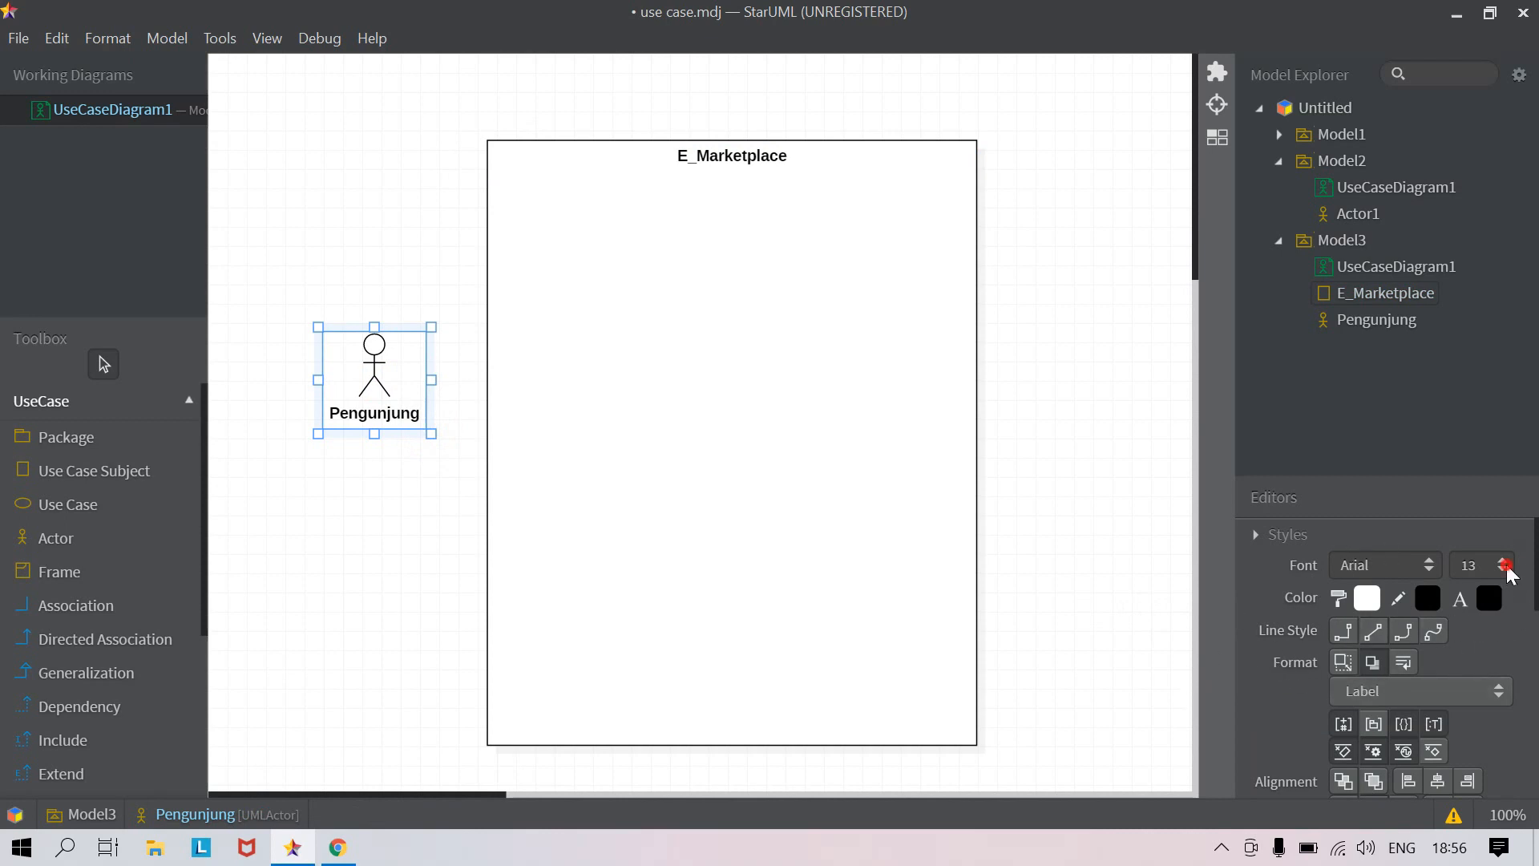
pyautogui.click(1507, 564)
pyautogui.click(1503, 325)
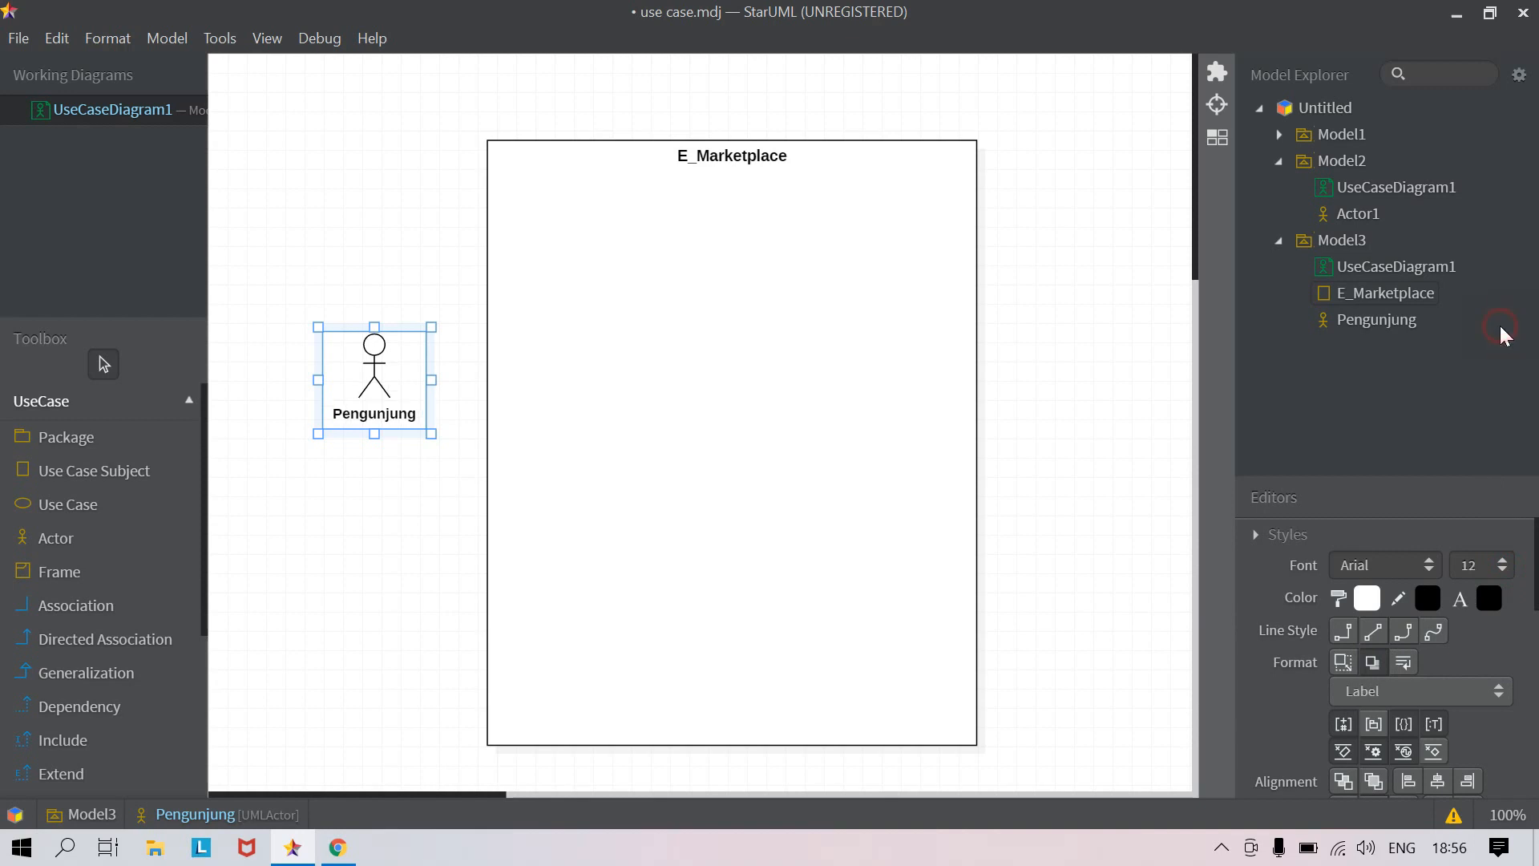
pyautogui.moveTo(375, 372); pyautogui.dragTo(342, 336)
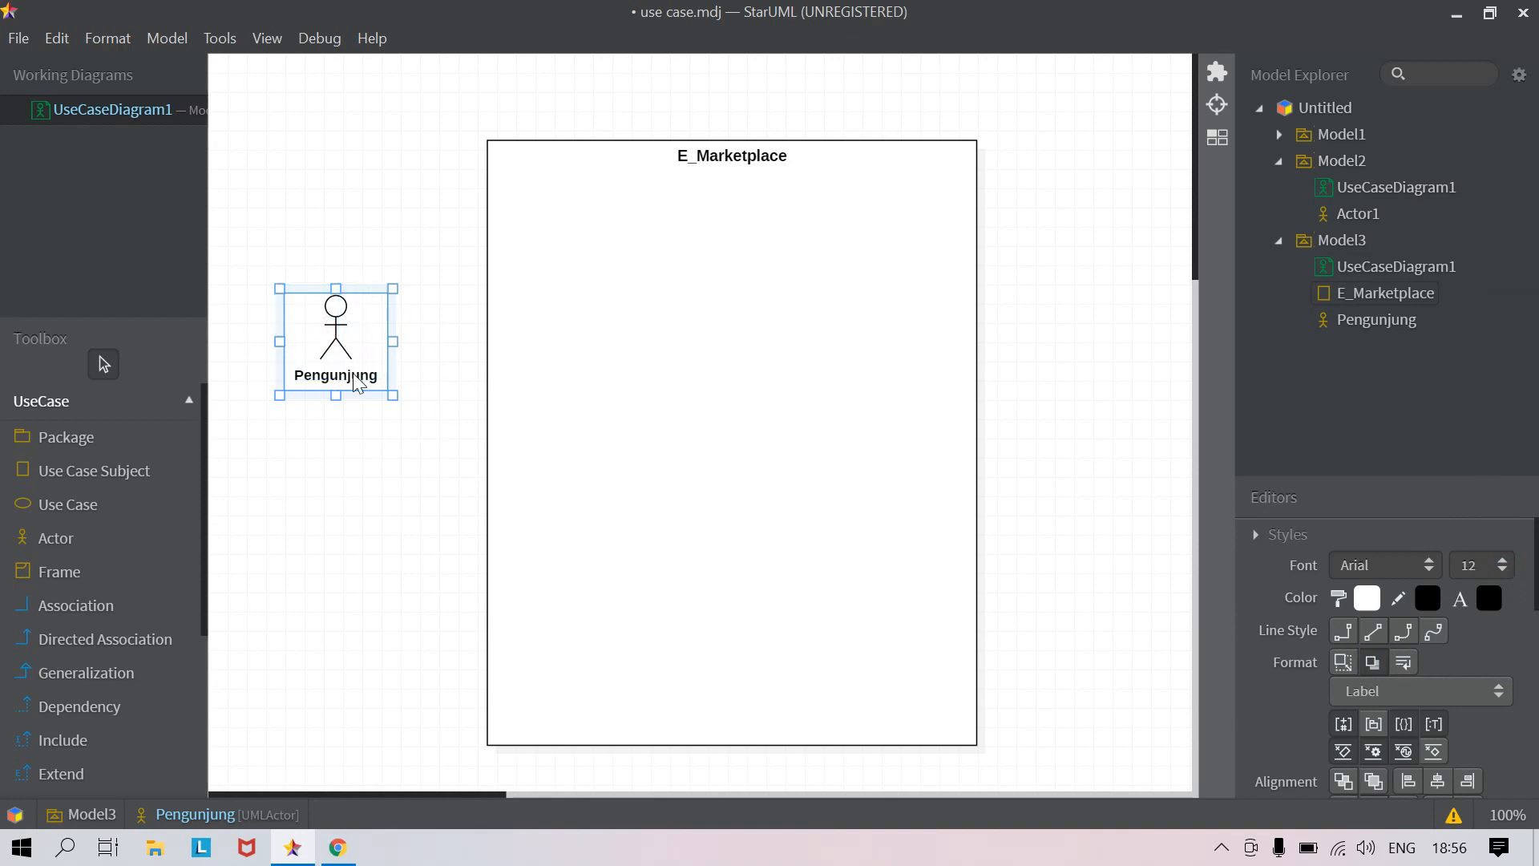
pyautogui.click(352, 502)
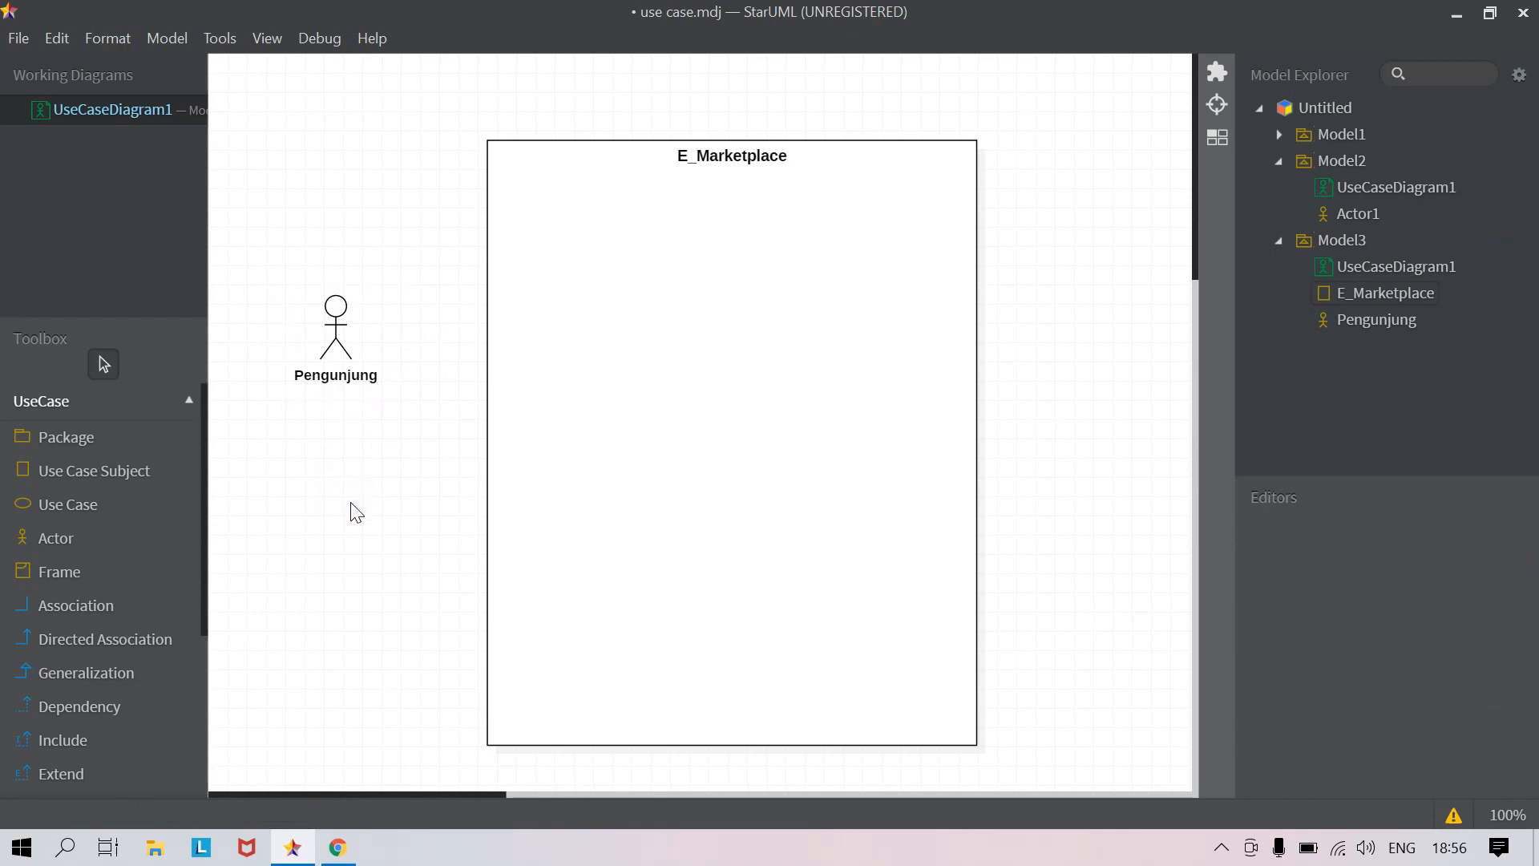
pyautogui.click(334, 350)
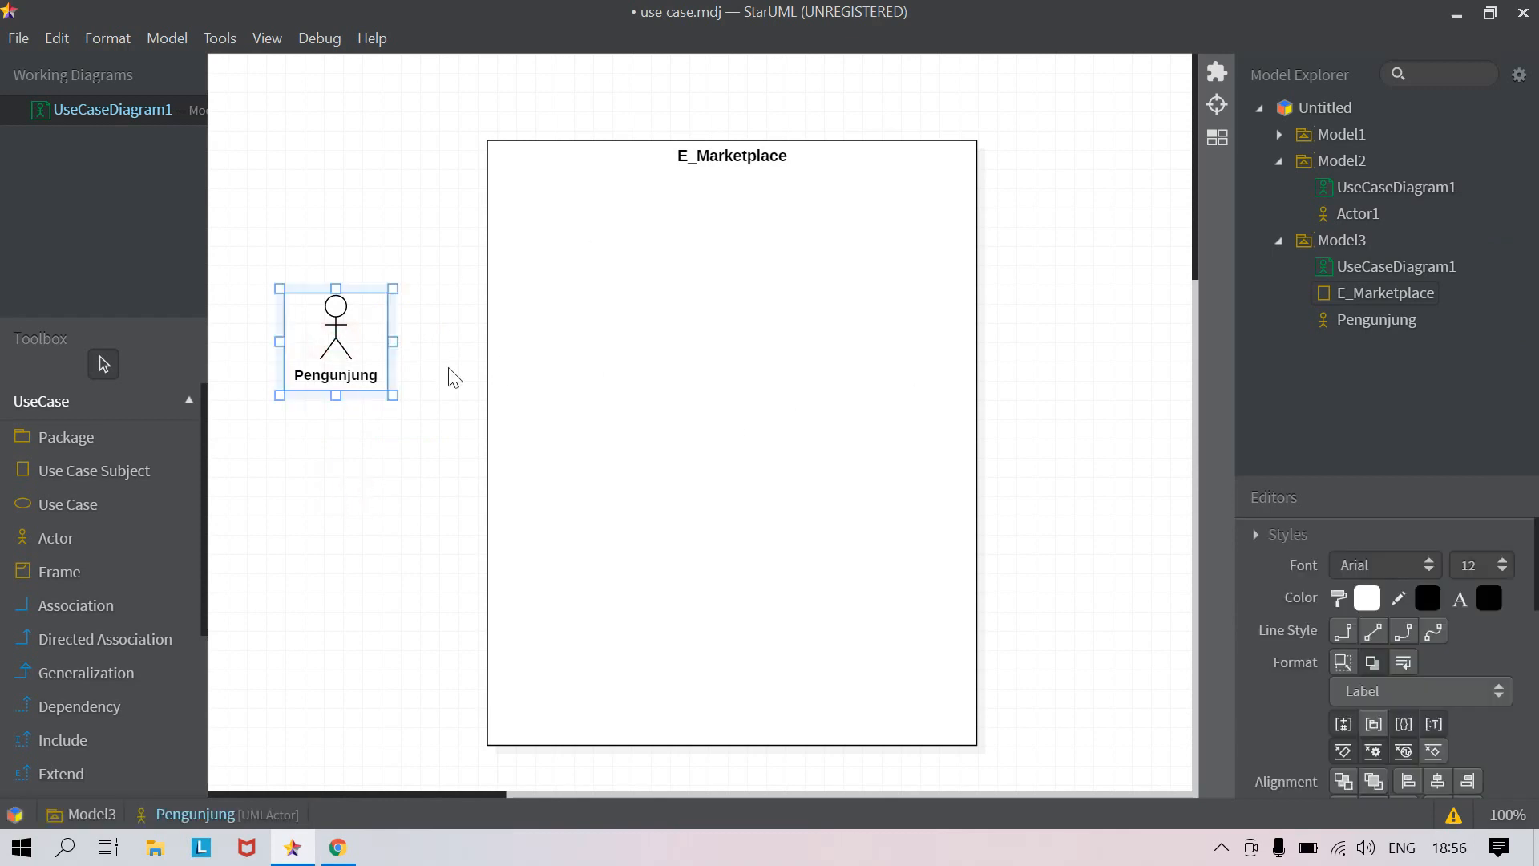
pyautogui.click(351, 481)
# Place a second actor below Pengunjung and name it Pelanggan
pyautogui.click(50, 549)
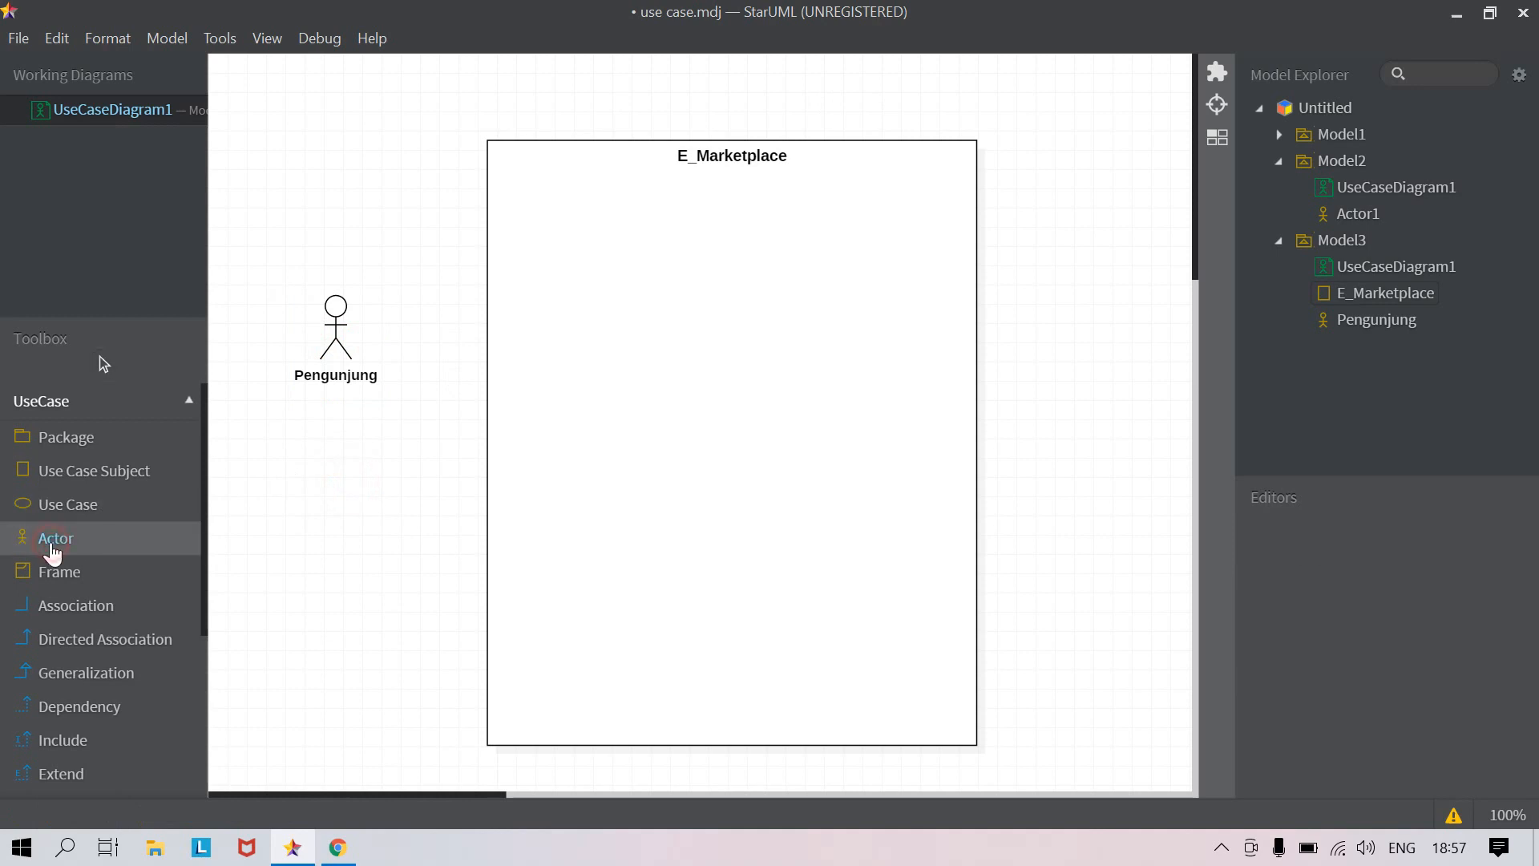
pyautogui.click(327, 501)
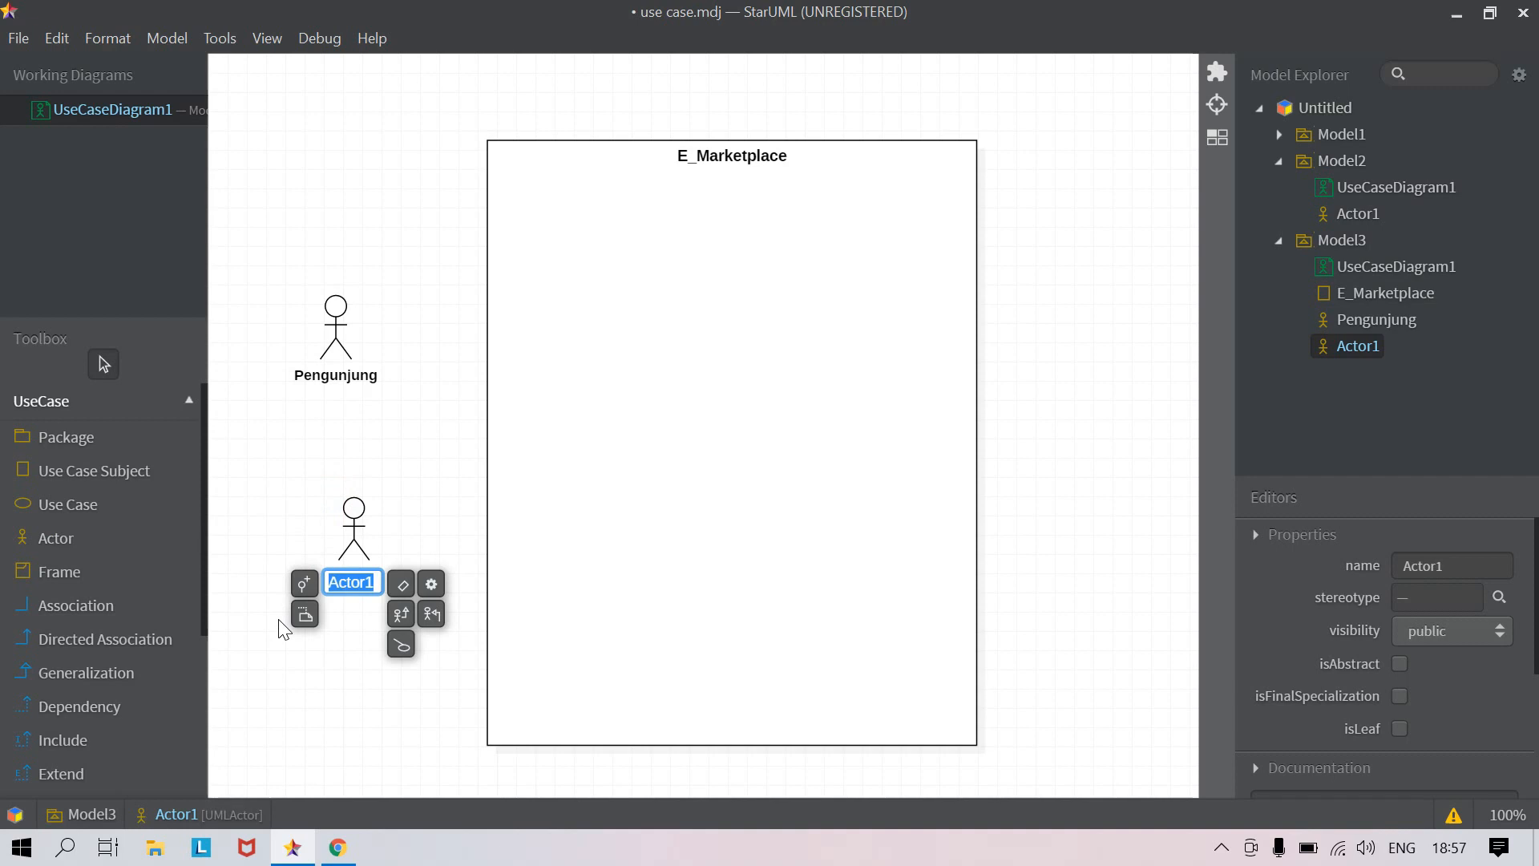
pyautogui.write('Pelanggan')
pyautogui.press('Return')
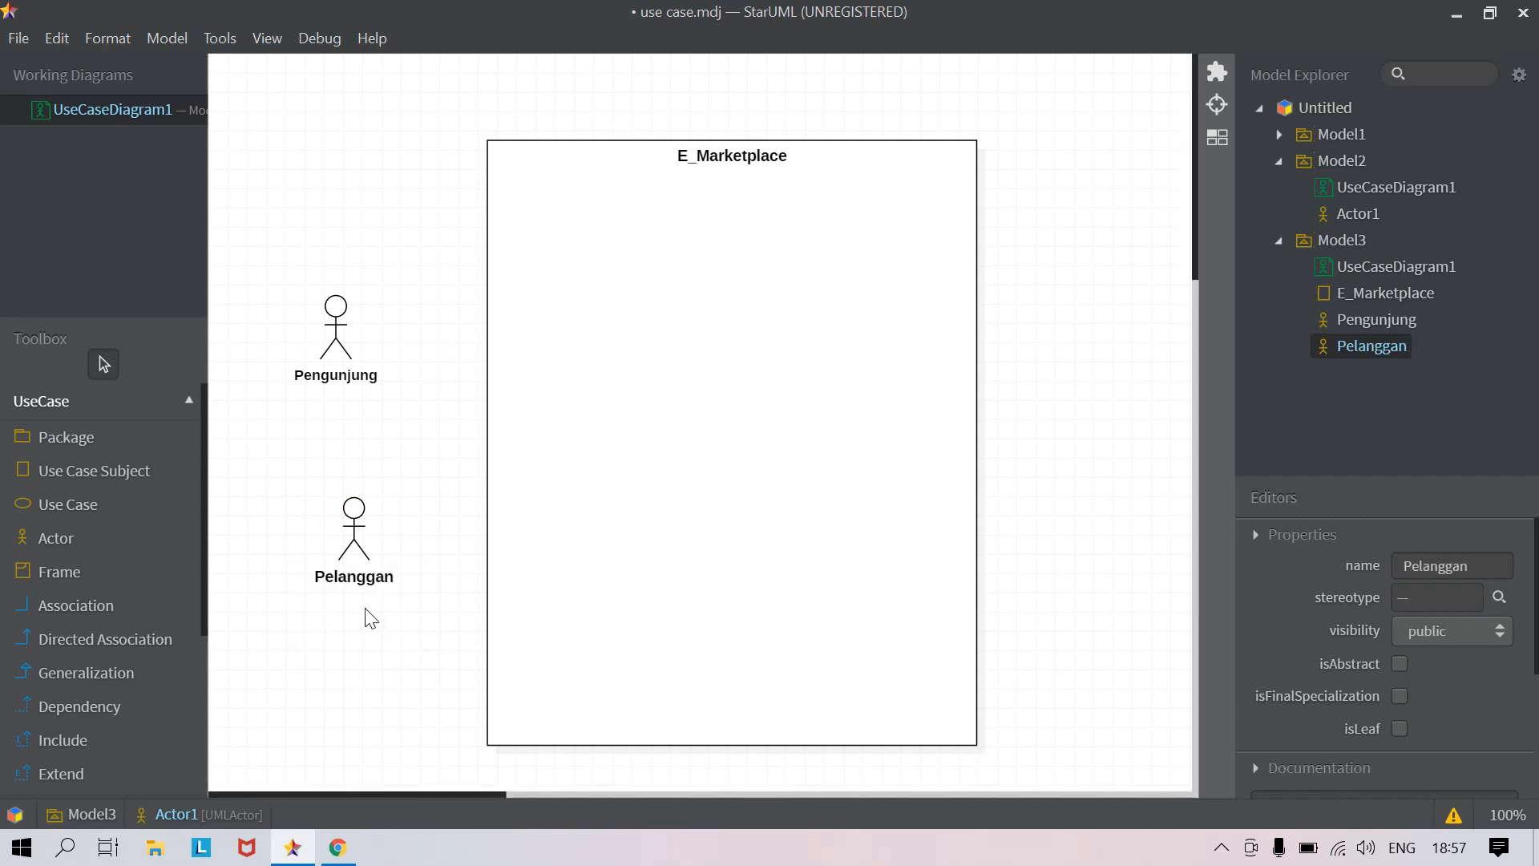
# Set the Pelanggan actor's font size to 12
pyautogui.click(365, 559)
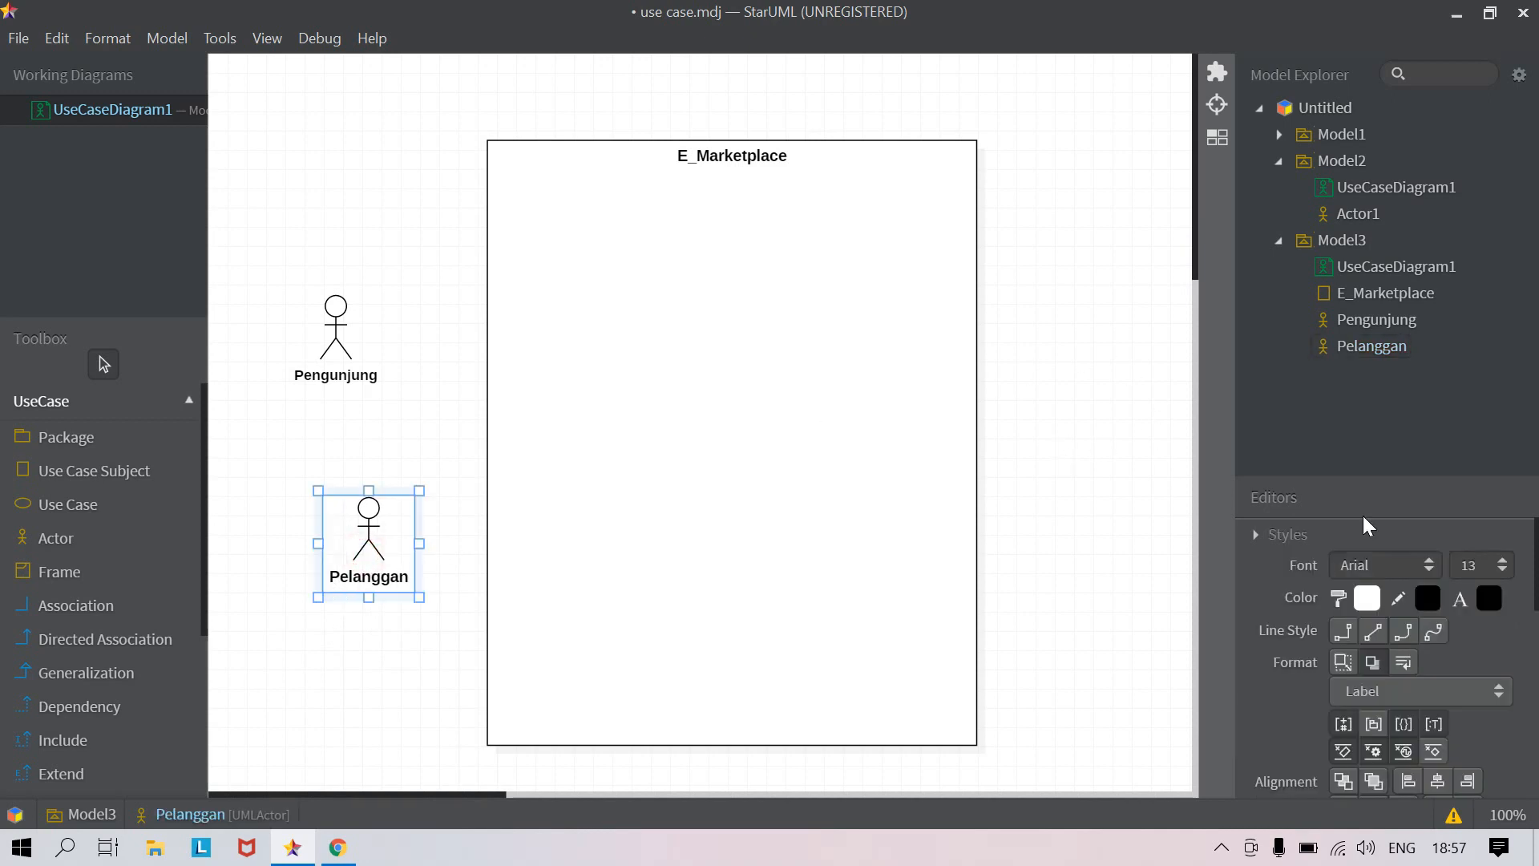
pyautogui.click(1503, 565)
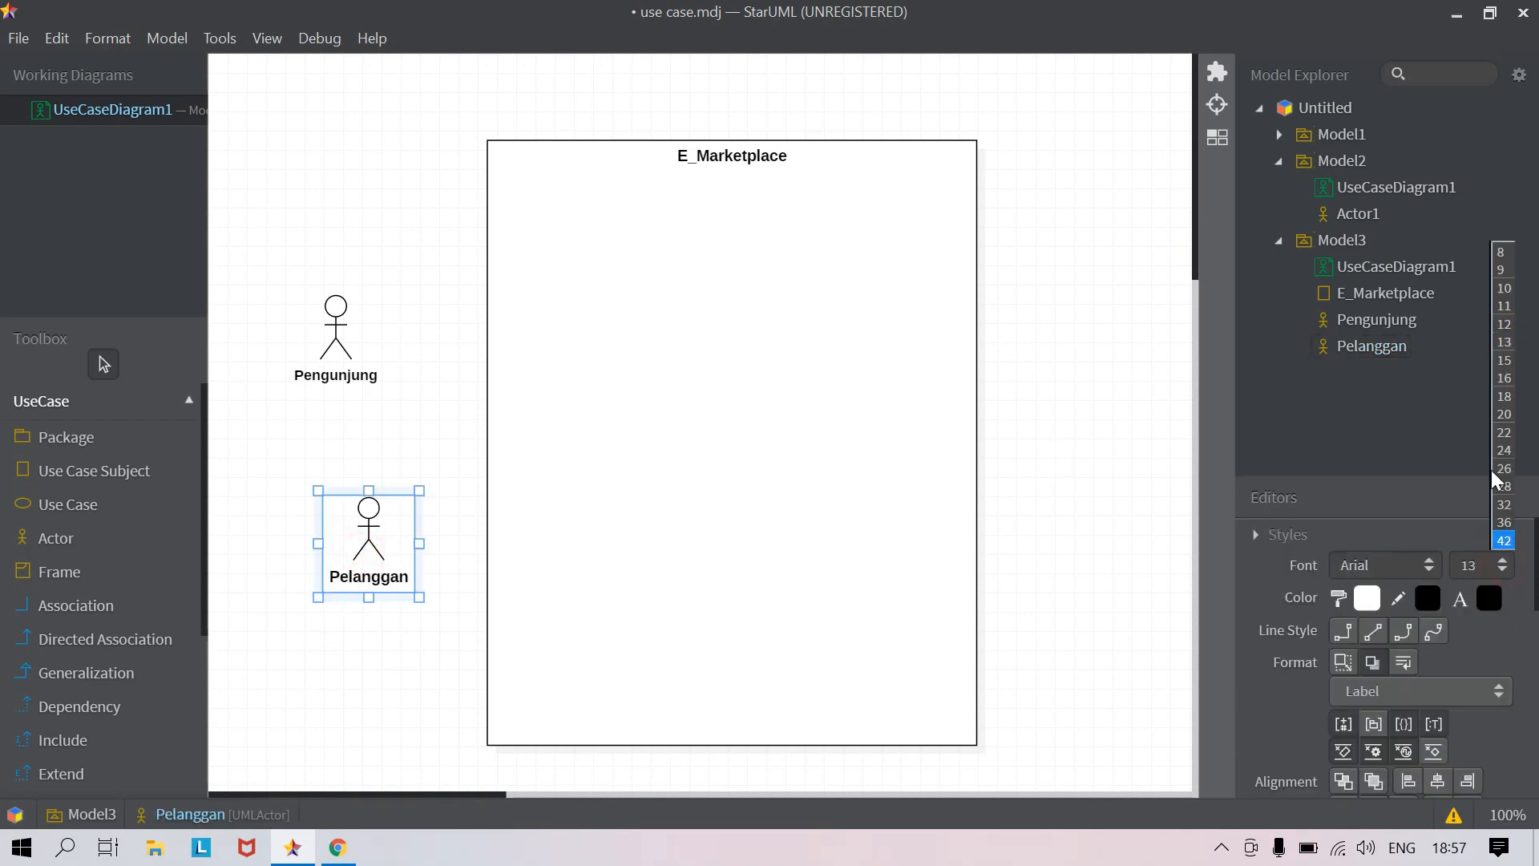
pyautogui.click(1507, 332)
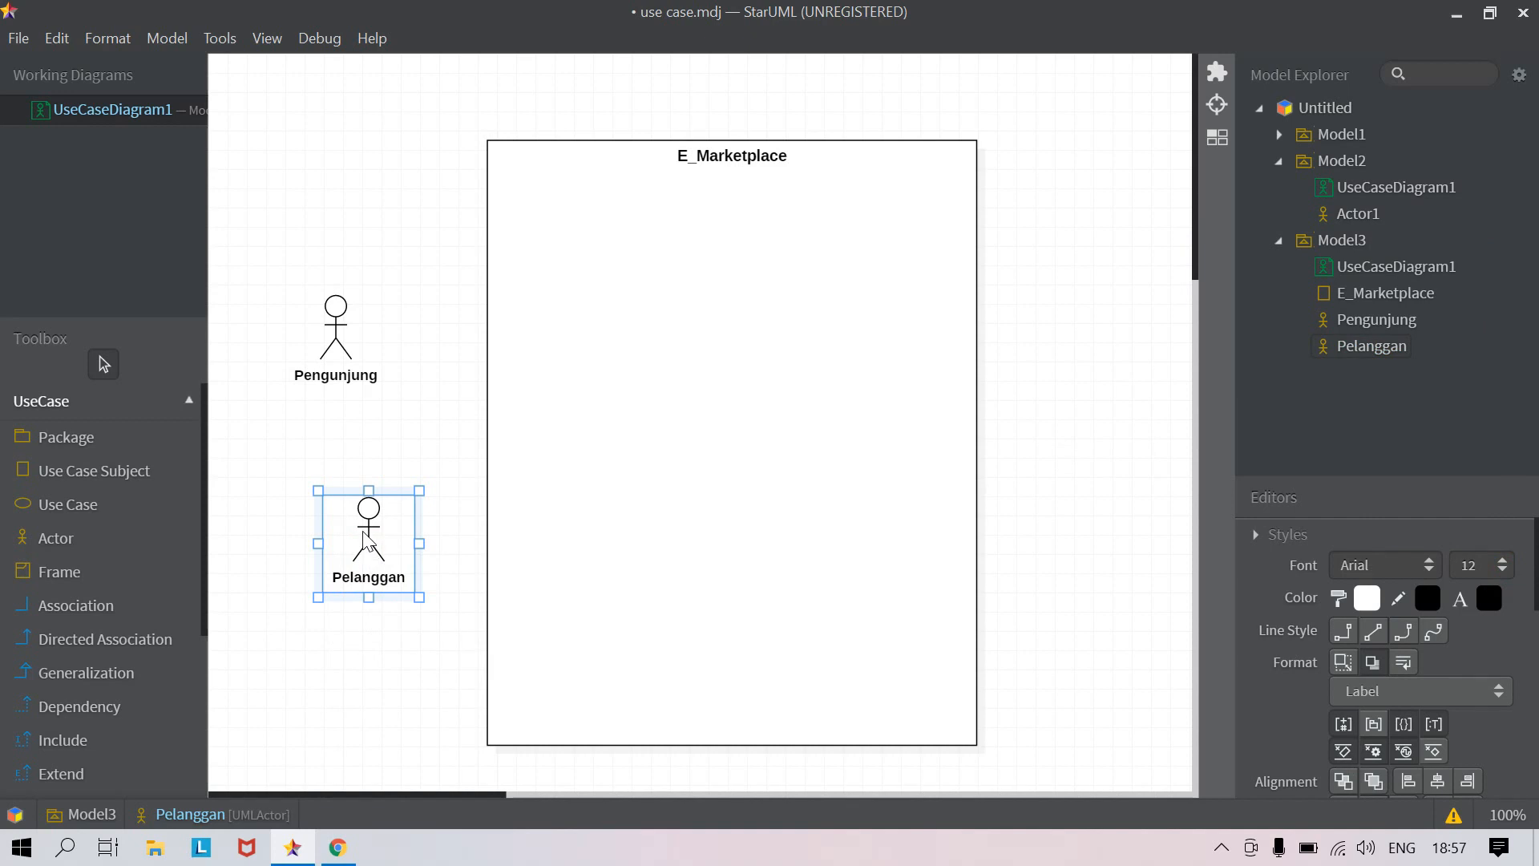
pyautogui.click(391, 723)
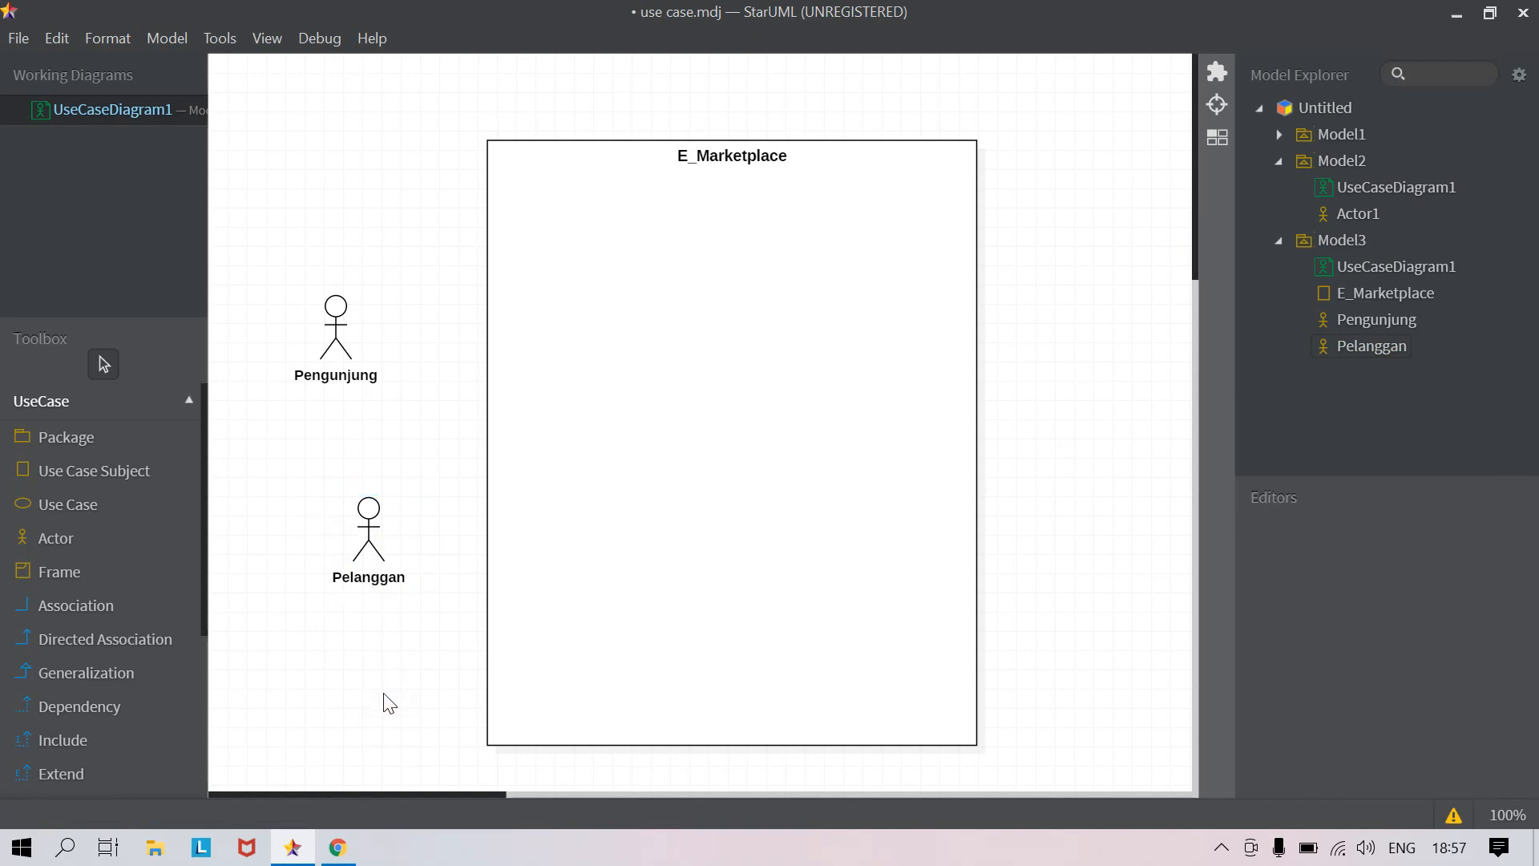
# Paste a copy of the Pelanggan actor, place it right of the E_Marketplace boundary and rename it Penjual
pyautogui.hotkey('ctrl', 'v')
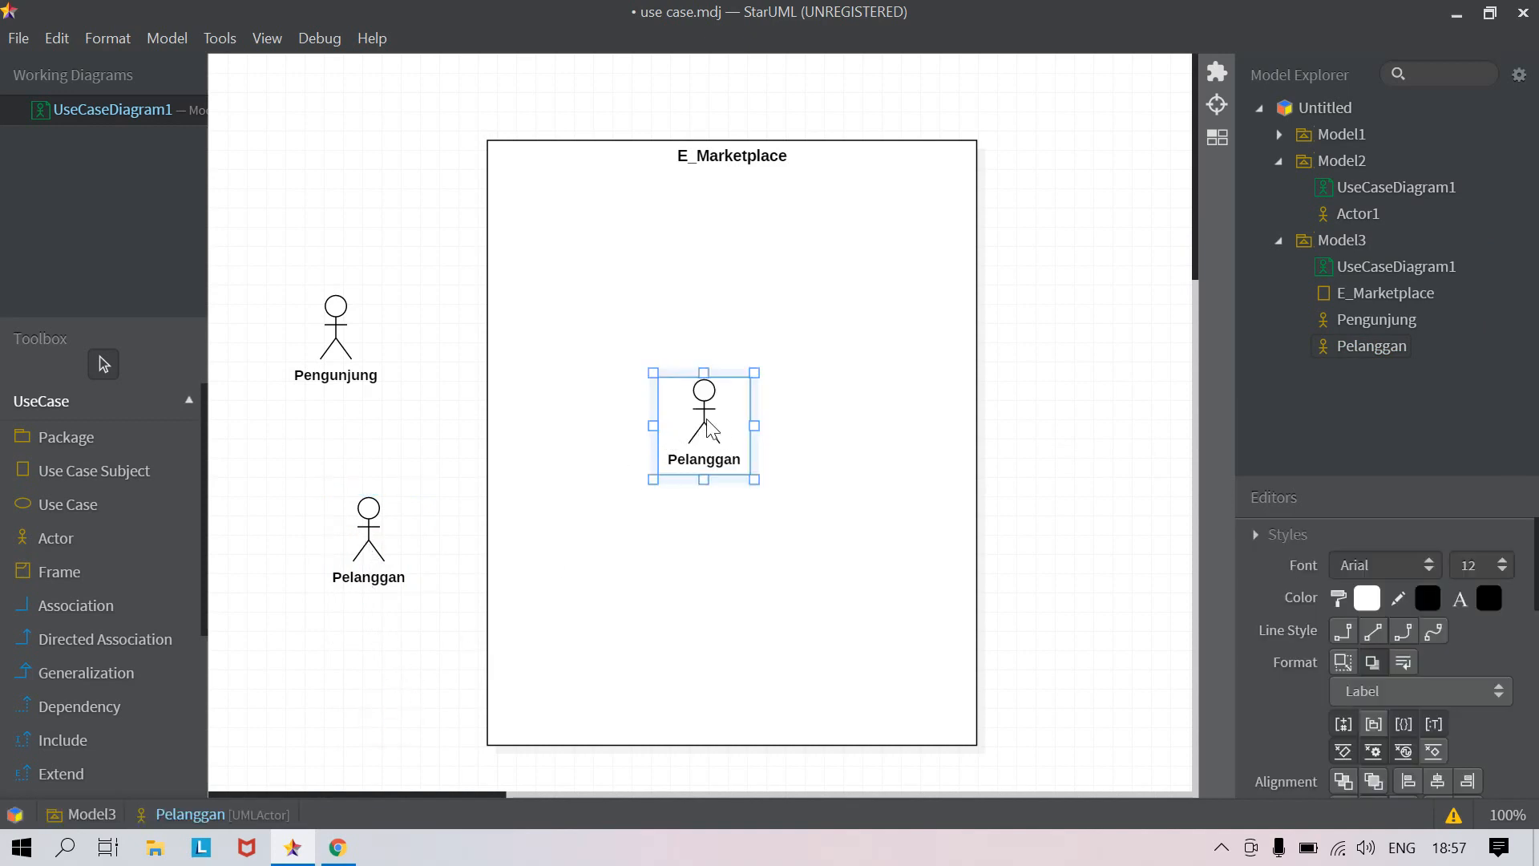
pyautogui.moveTo(685, 429); pyautogui.dragTo(1090, 329)
pyautogui.doubleClick(1088, 330)
pyautogui.write('Penjual')
pyautogui.click(1155, 426)
# Paste a copy of the Penjual actor, place it below the original right of the boundary and rename it Admin
pyautogui.click(1092, 298)
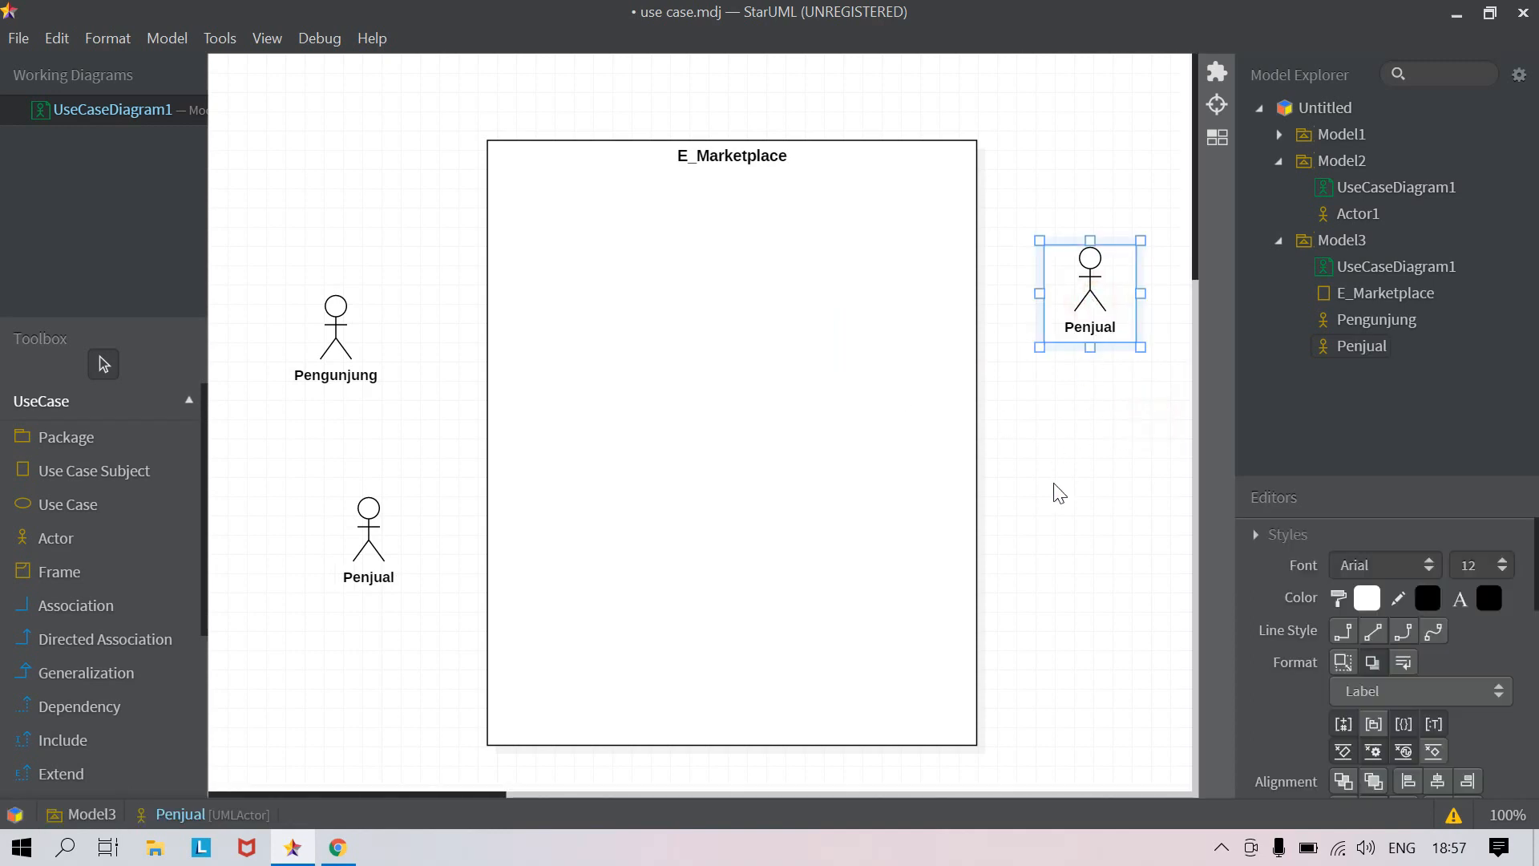
pyautogui.hotkey('ctrl', 'v')
pyautogui.moveTo(697, 433); pyautogui.dragTo(1074, 633)
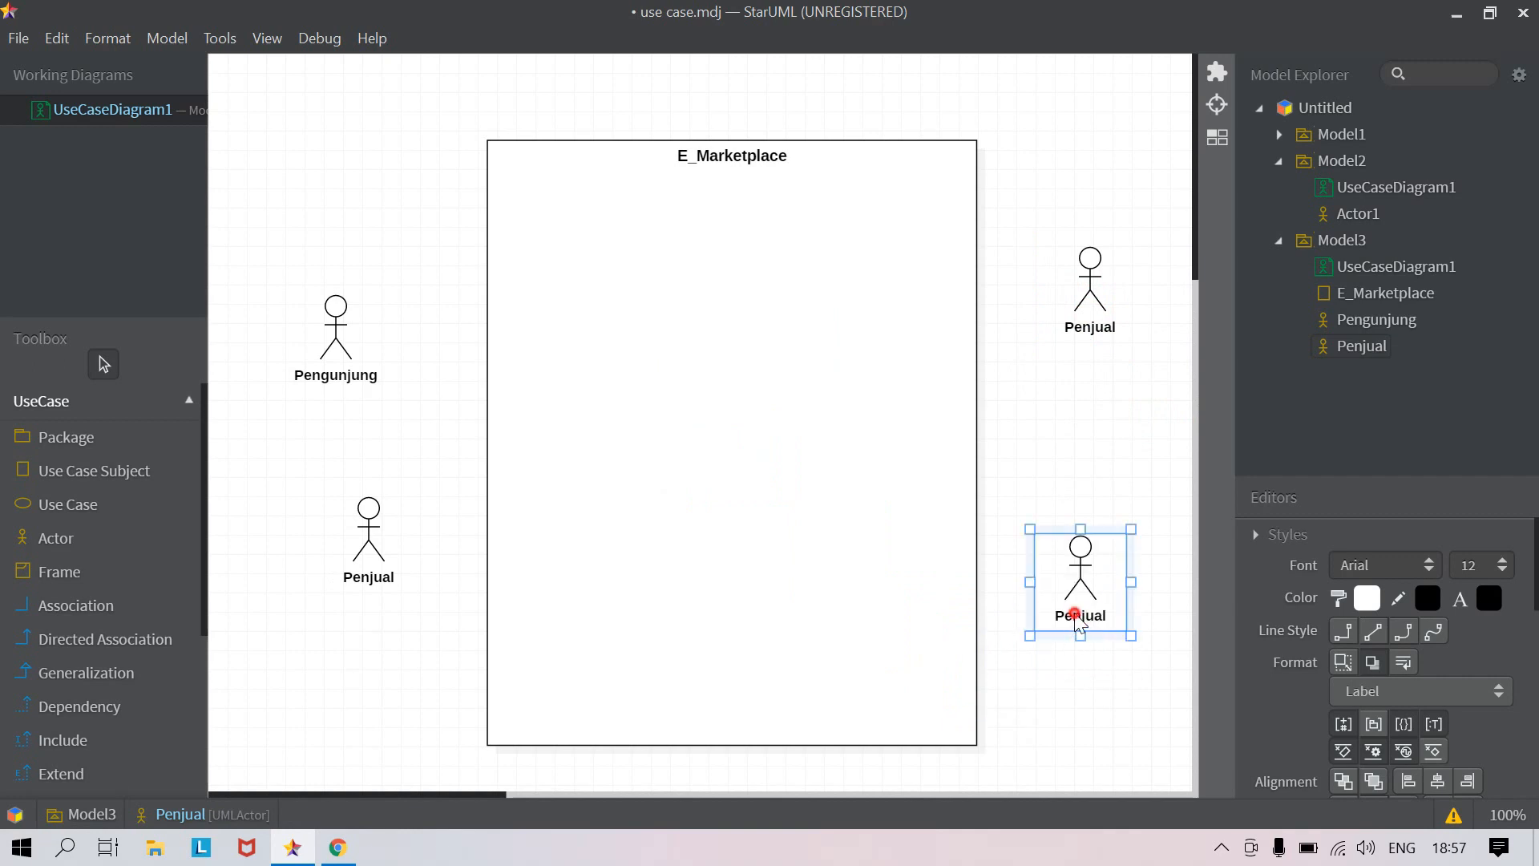
pyautogui.doubleClick(1078, 622)
pyautogui.write('Admin')
pyautogui.click(1071, 417)
# Move the Pengunjung actor closer to the E_Marketplace boundary
pyautogui.moveTo(335, 346); pyautogui.dragTo(384, 337)
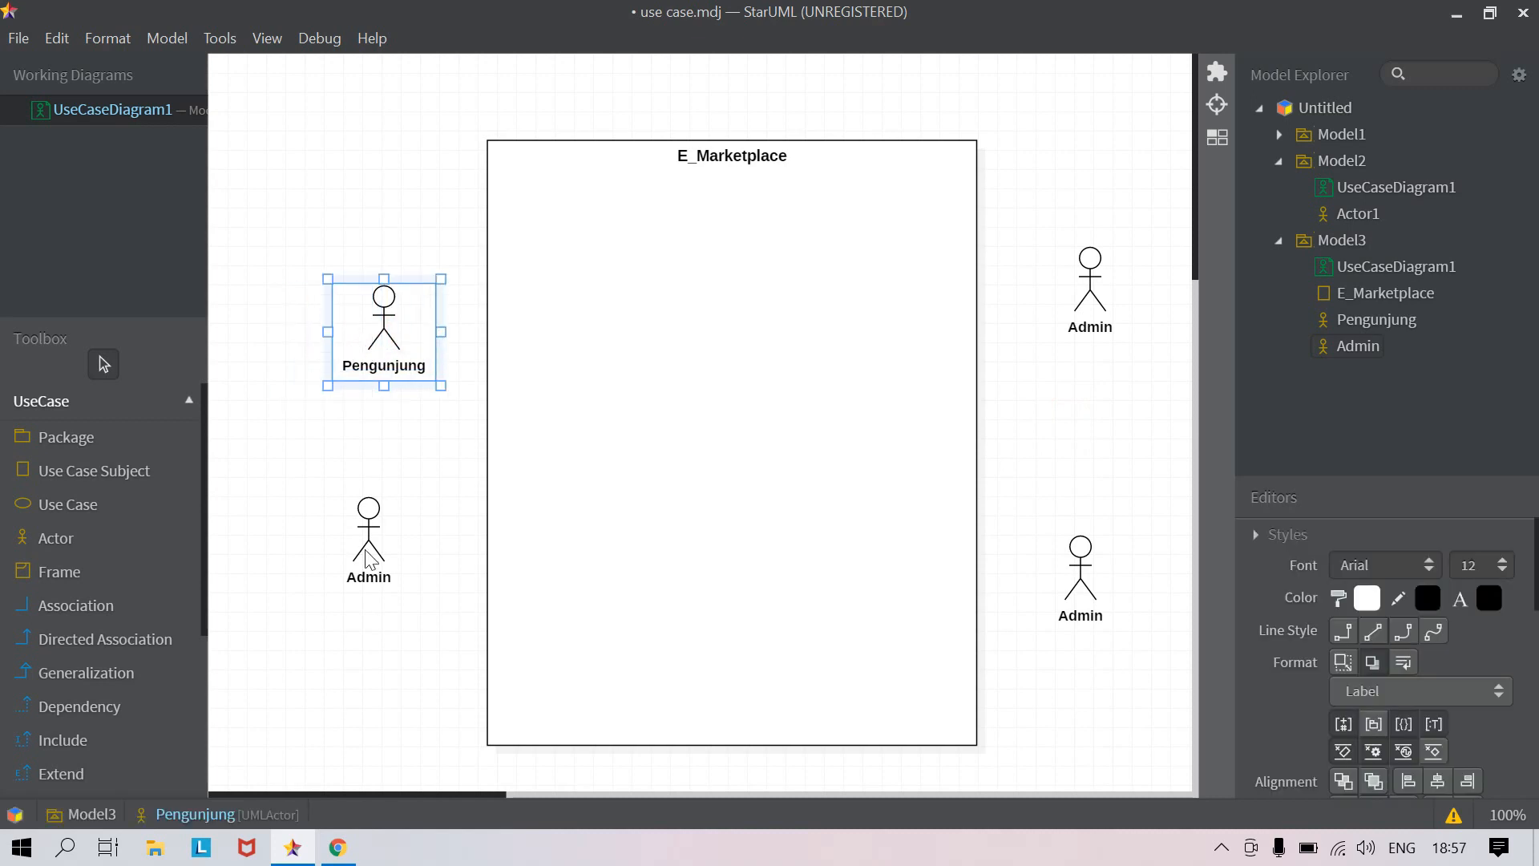
# Move the Admin actor below Pengunjung slightly right so the two line up beside the E_Marketplace boundary
pyautogui.click(367, 559)
pyautogui.moveTo(367, 559); pyautogui.dragTo(377, 557)
pyautogui.click(277, 576)
pyautogui.click(393, 341)
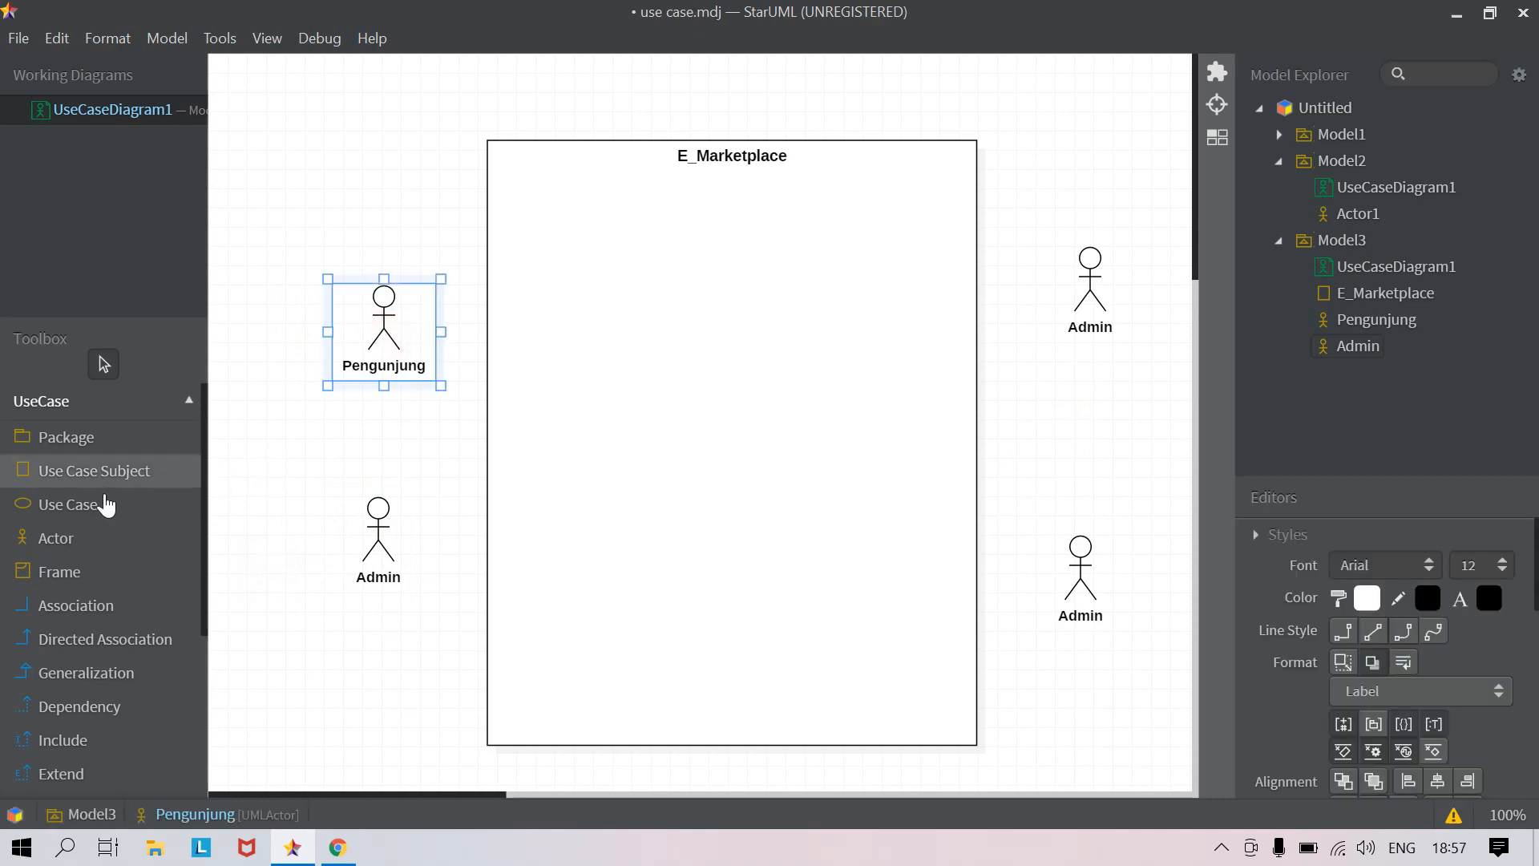
# Add a use case named "lihat produk" in the upper part of the E_Marketplace boundary
pyautogui.click(52, 513)
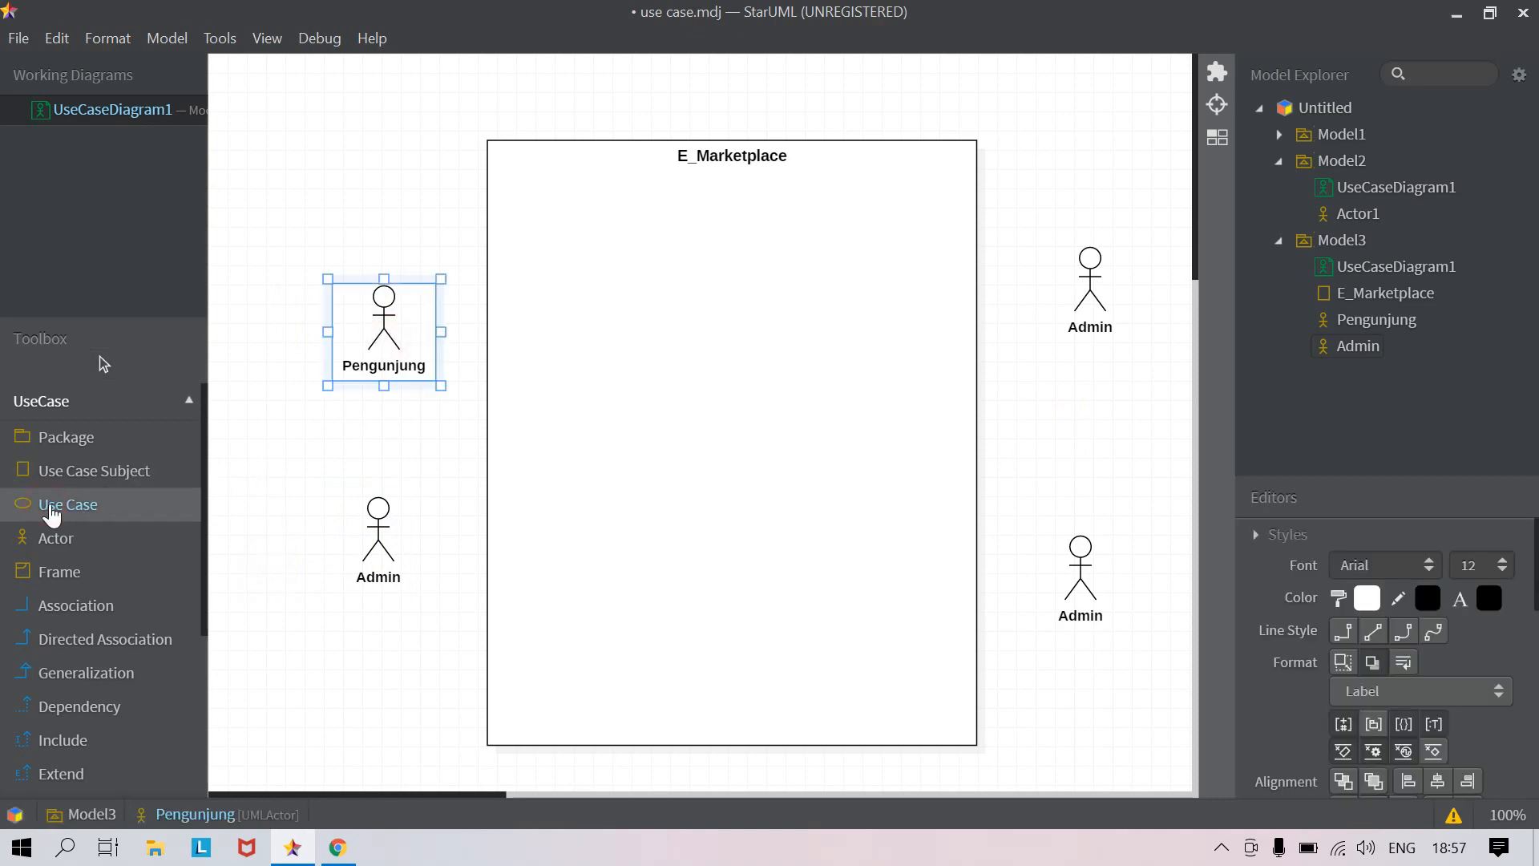
pyautogui.click(599, 261)
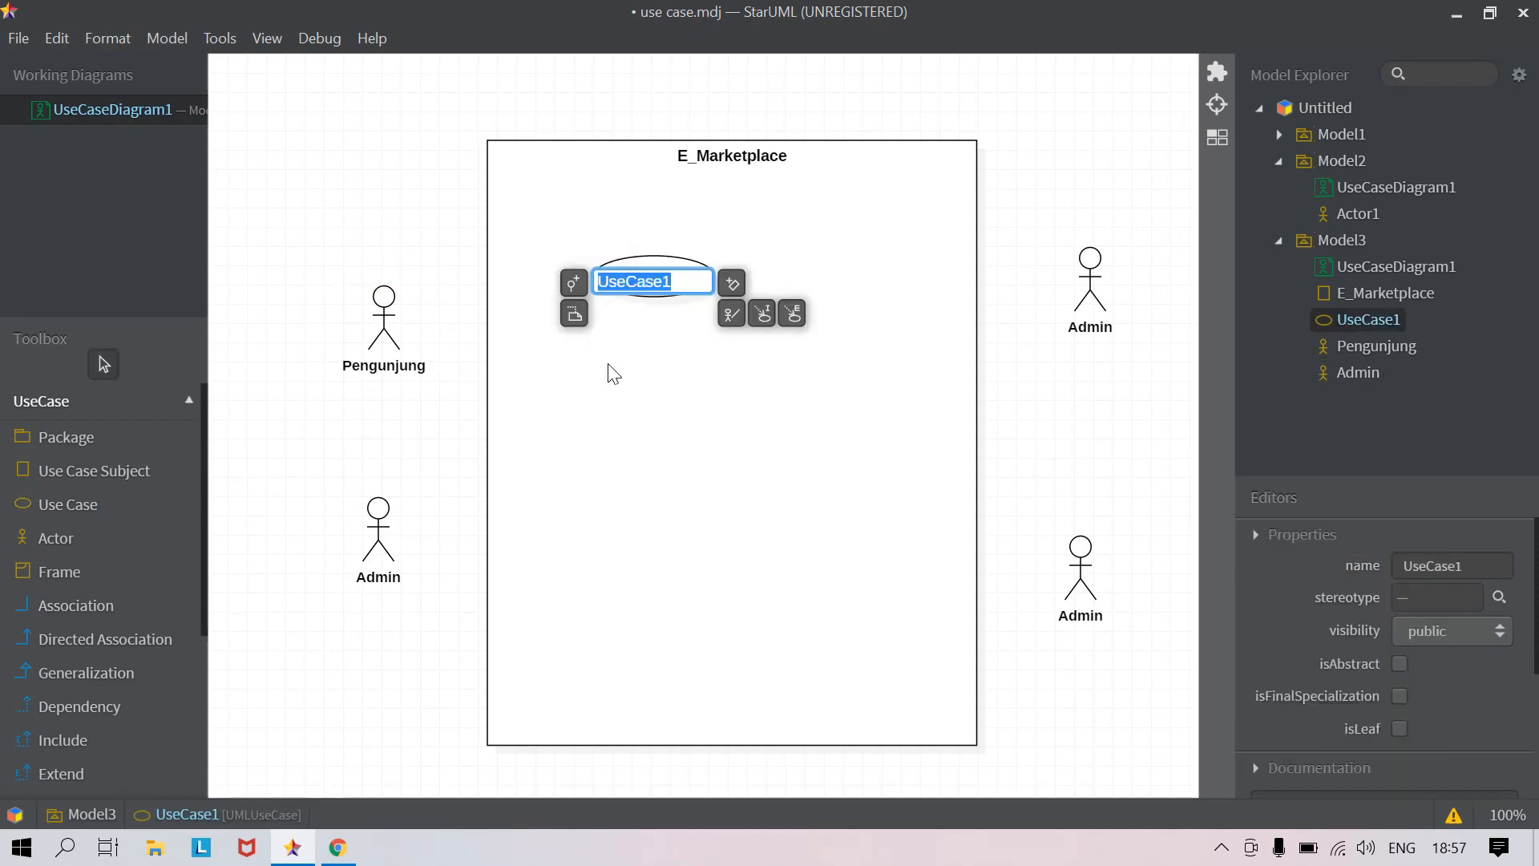
pyautogui.write('lihat produk')
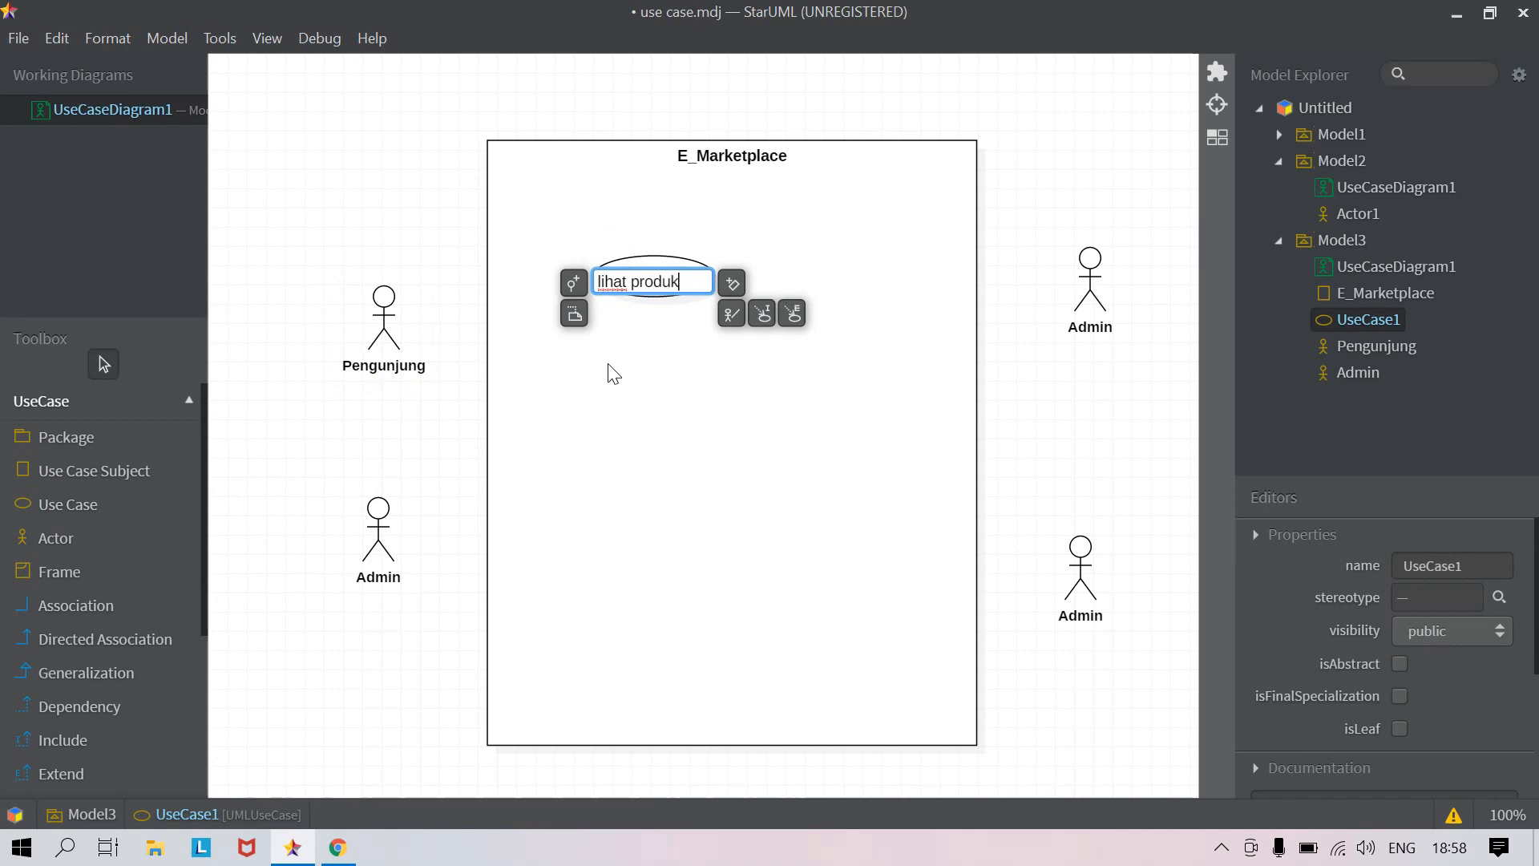
pyautogui.press('Return')
# Set the lihat produk use case's font size to 11 and shrink its ellipse to fit the text
pyautogui.click(659, 287)
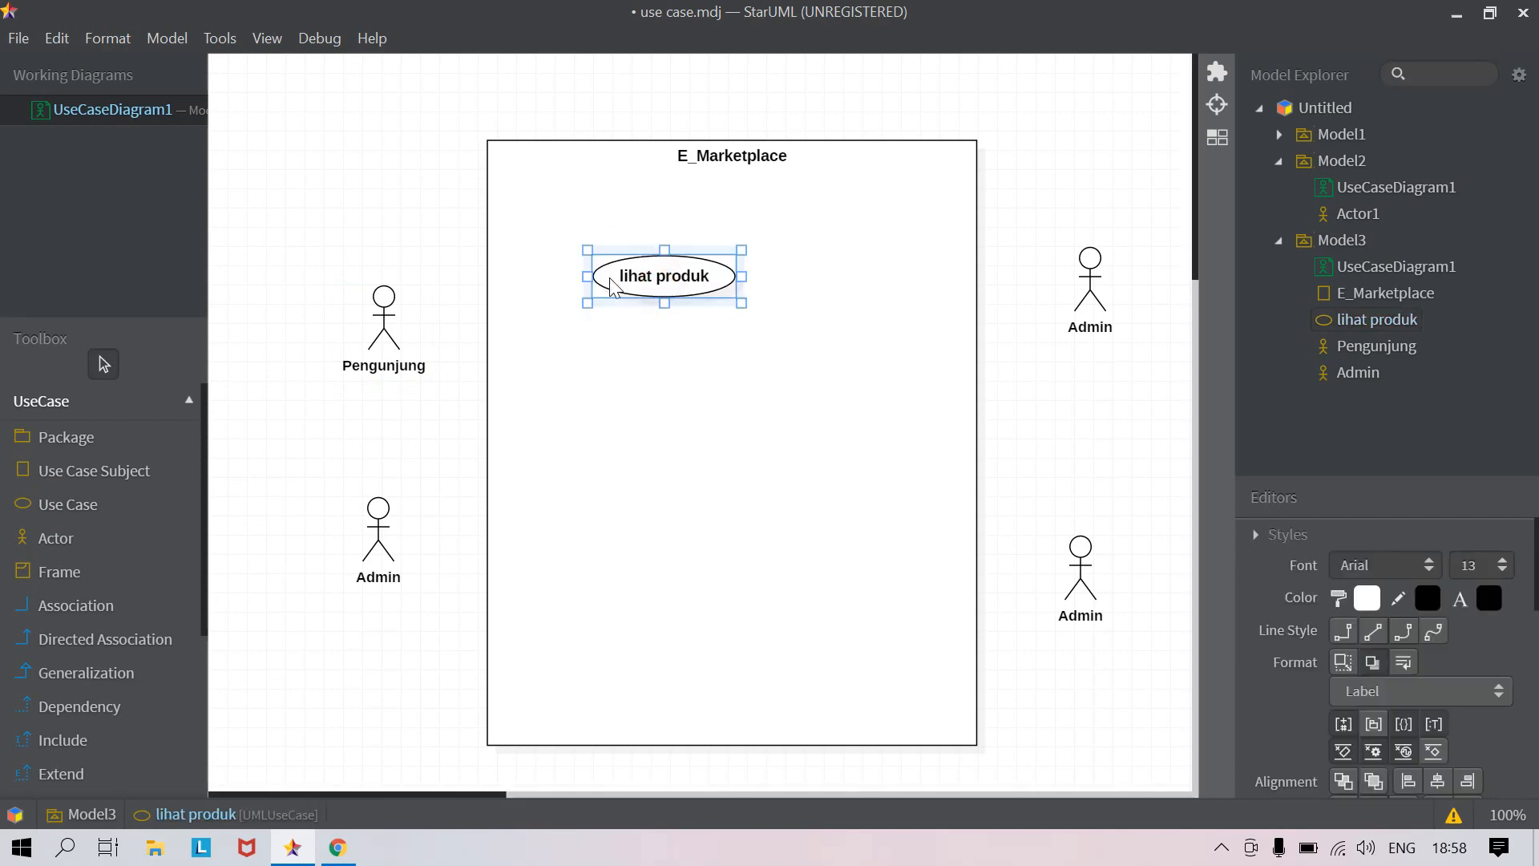
pyautogui.click(1496, 571)
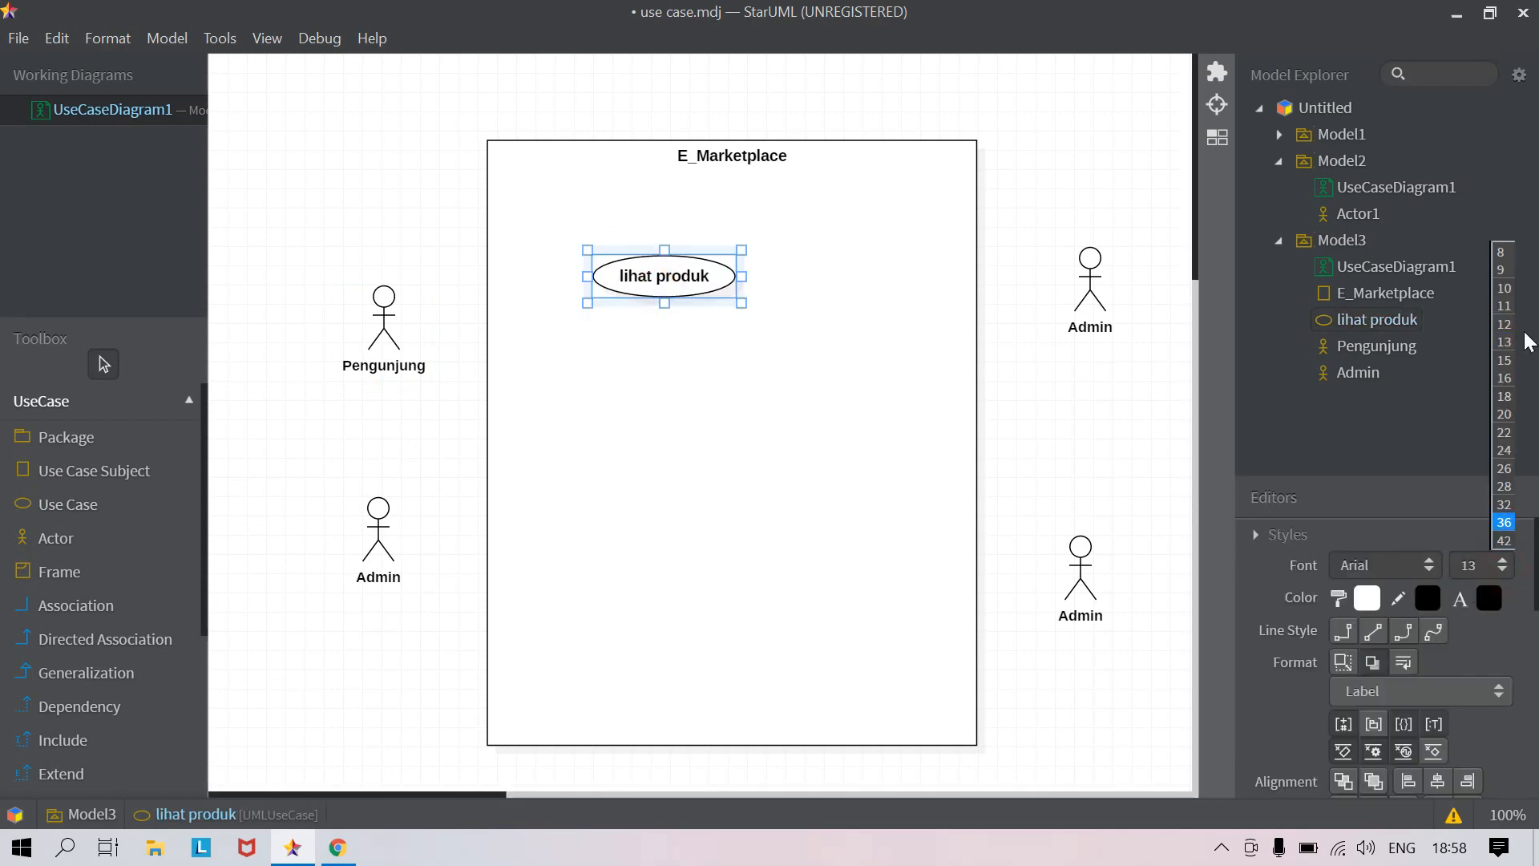
pyautogui.click(1501, 321)
pyautogui.moveTo(741, 303); pyautogui.dragTo(705, 294)
pyautogui.click(412, 419)
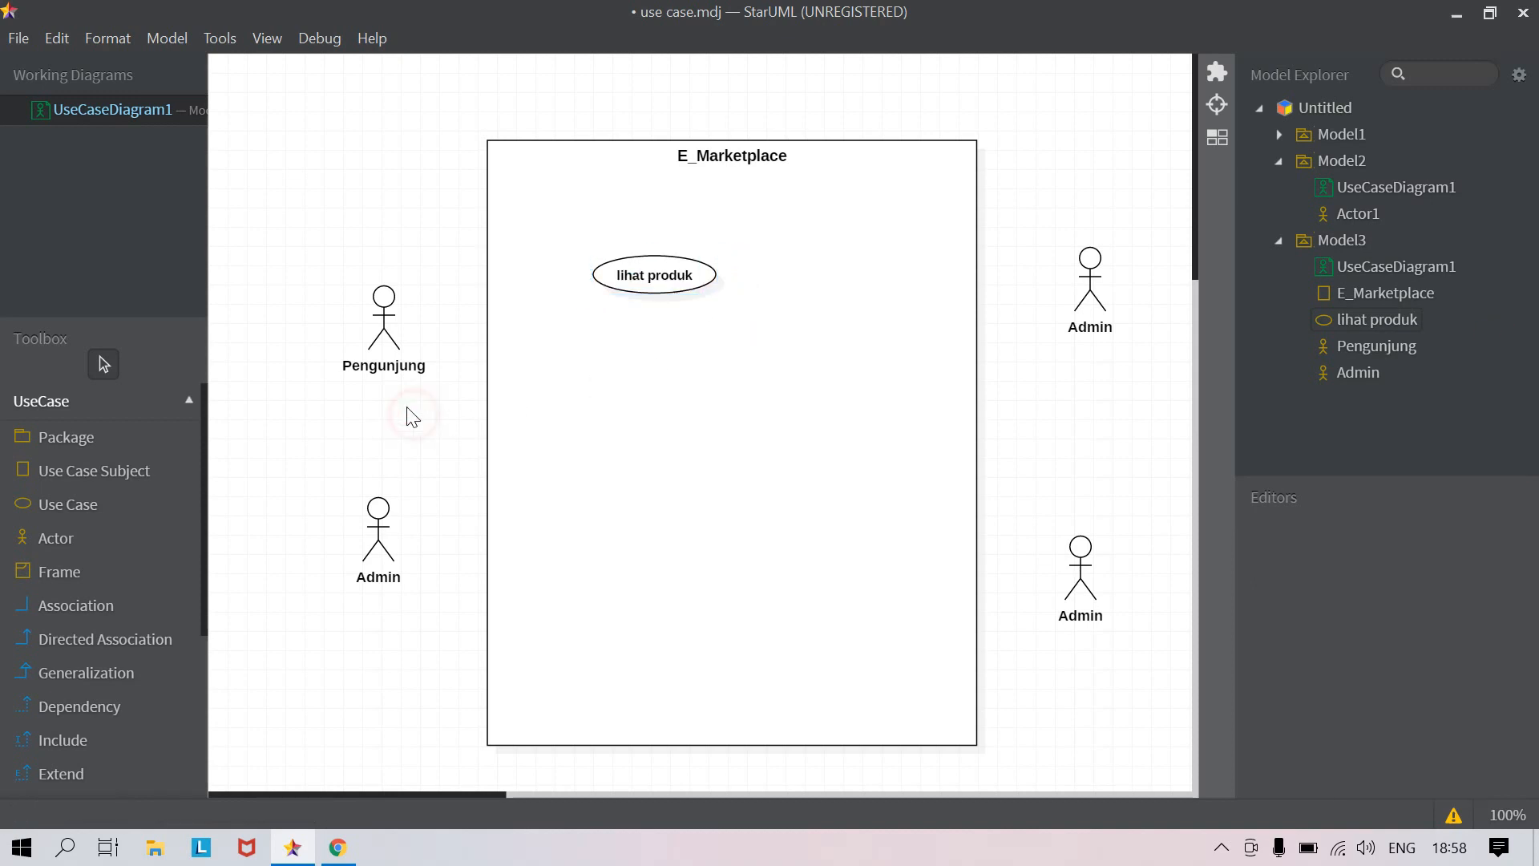
# Connect lihat produk to the Pengunjung actor with an unnamed association and shift lihat produk slightly up and left
pyautogui.scroll(-3, 59, 626)
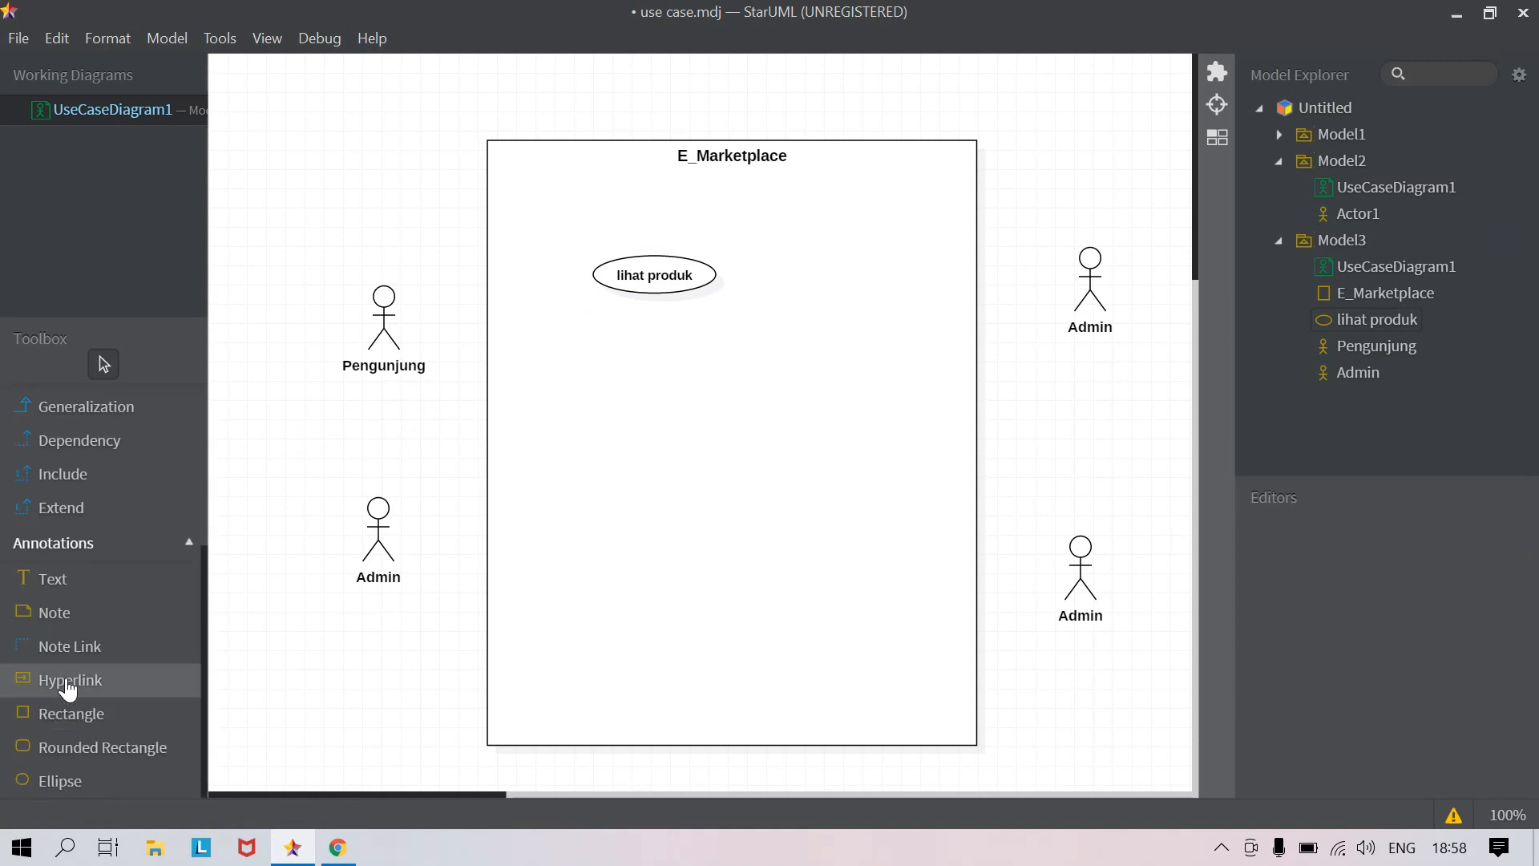
pyautogui.scroll(3, 94, 622)
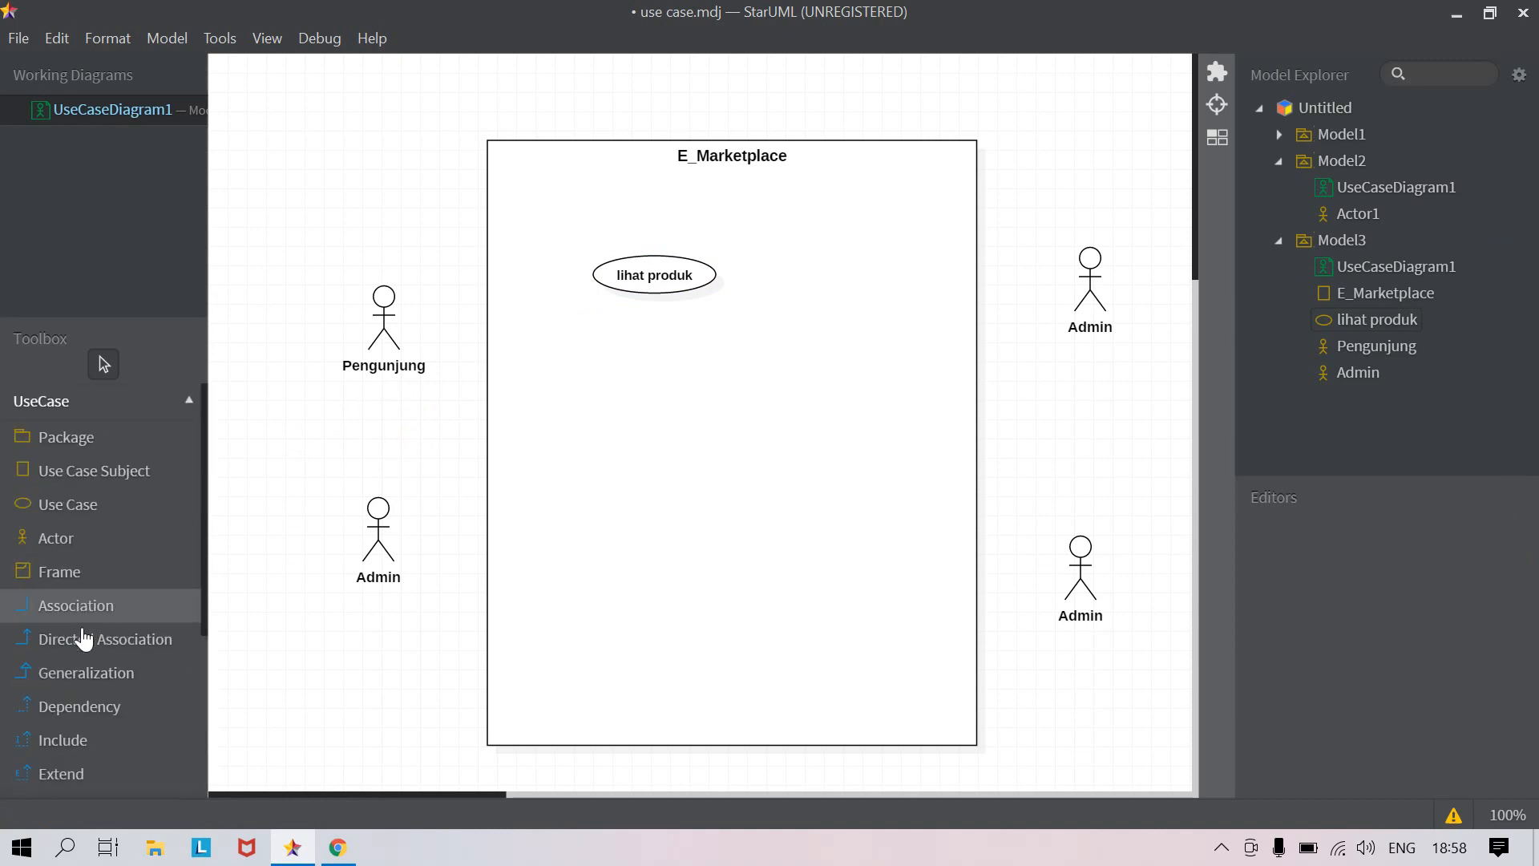
pyautogui.click(77, 614)
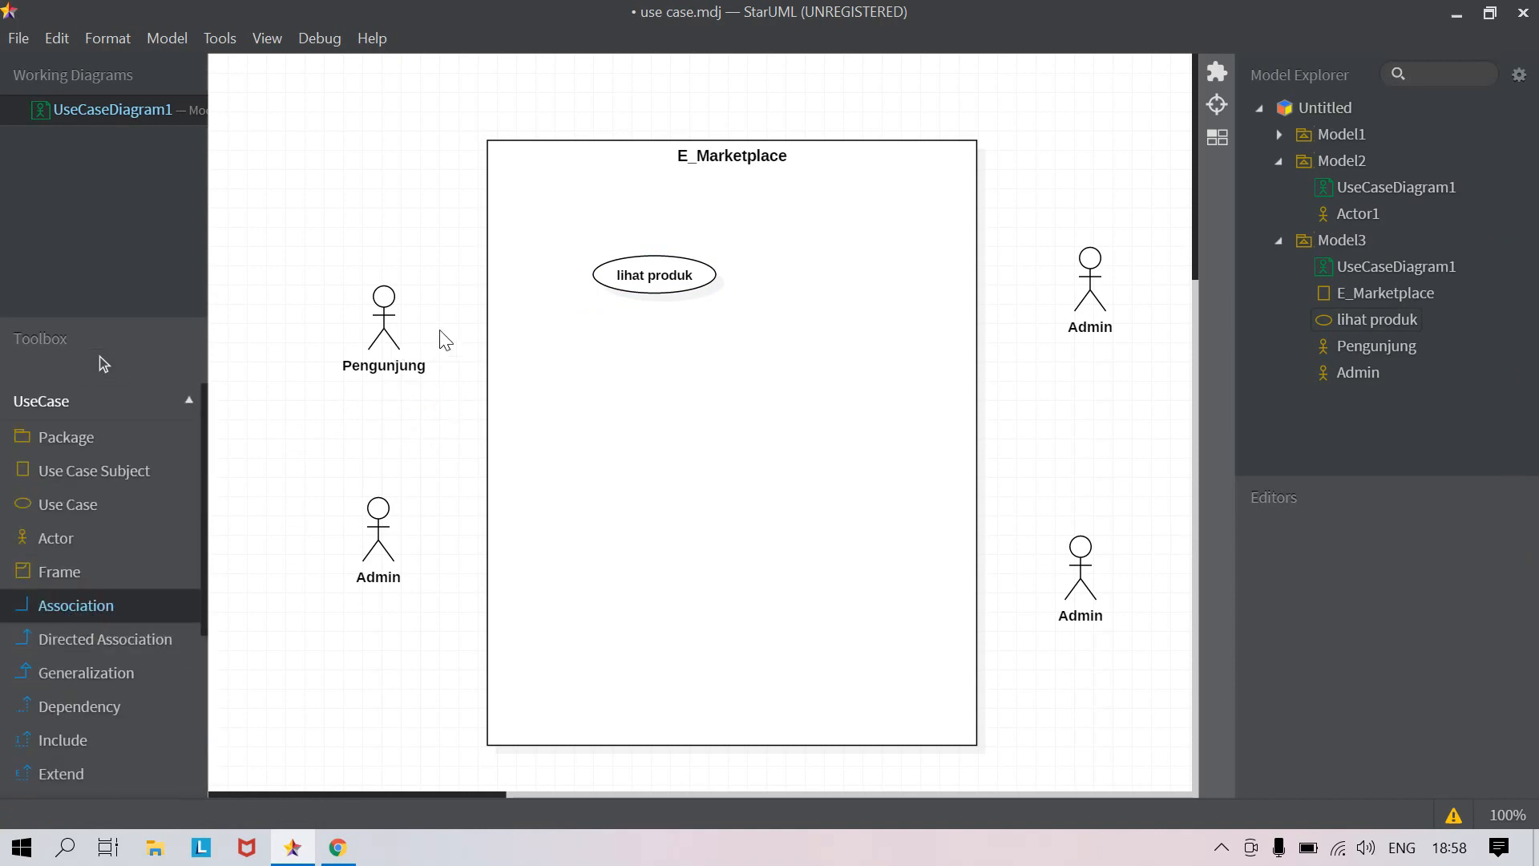
pyautogui.moveTo(621, 274)
pyautogui.mouseDown()
pyautogui.moveTo(383, 336)
pyautogui.moveTo(389, 325)
pyautogui.mouseUp()
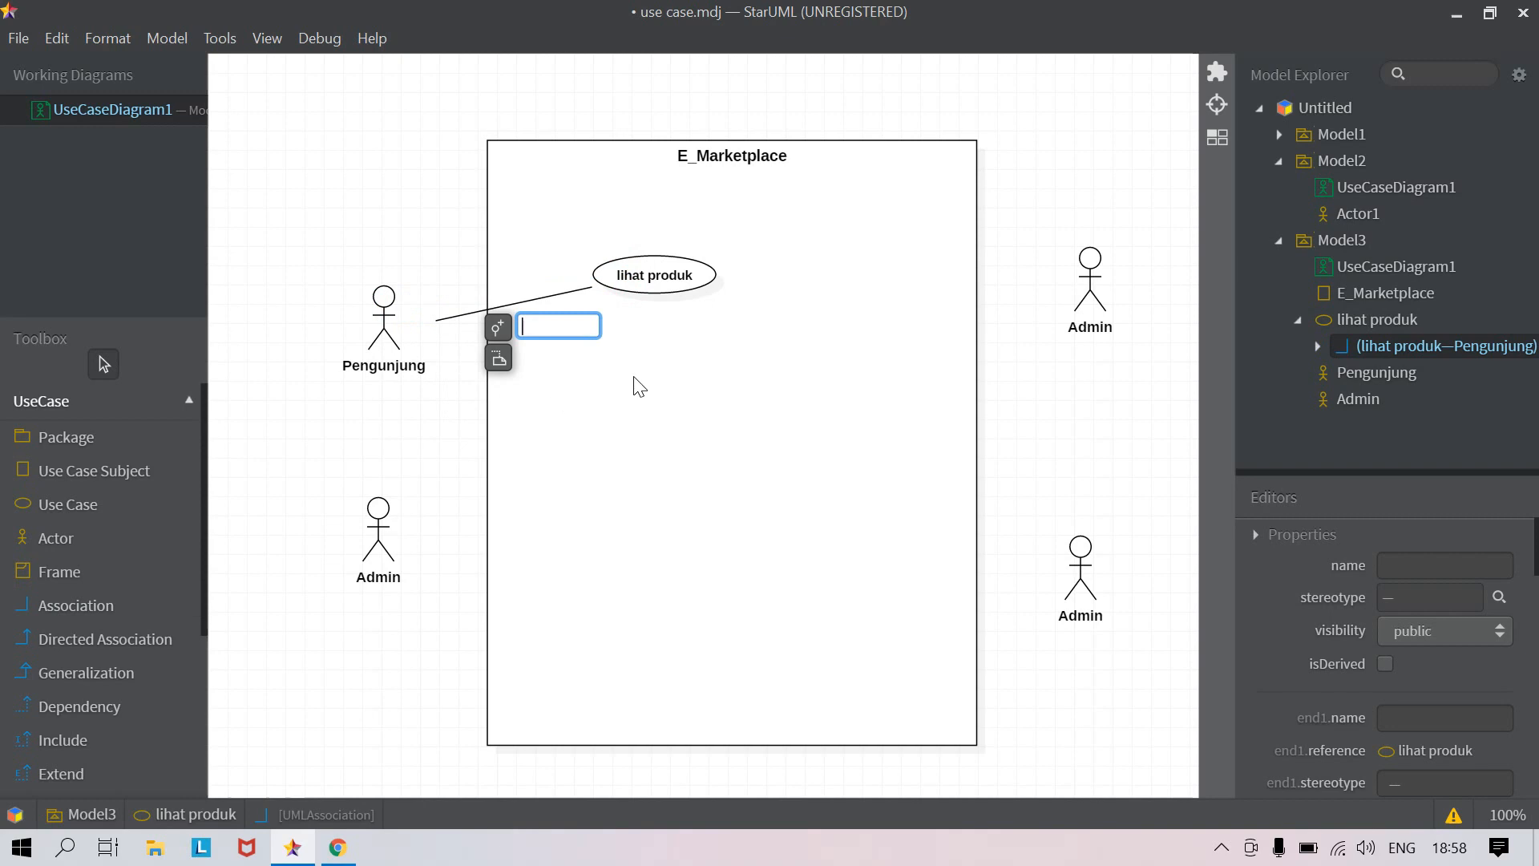
pyautogui.click(457, 422)
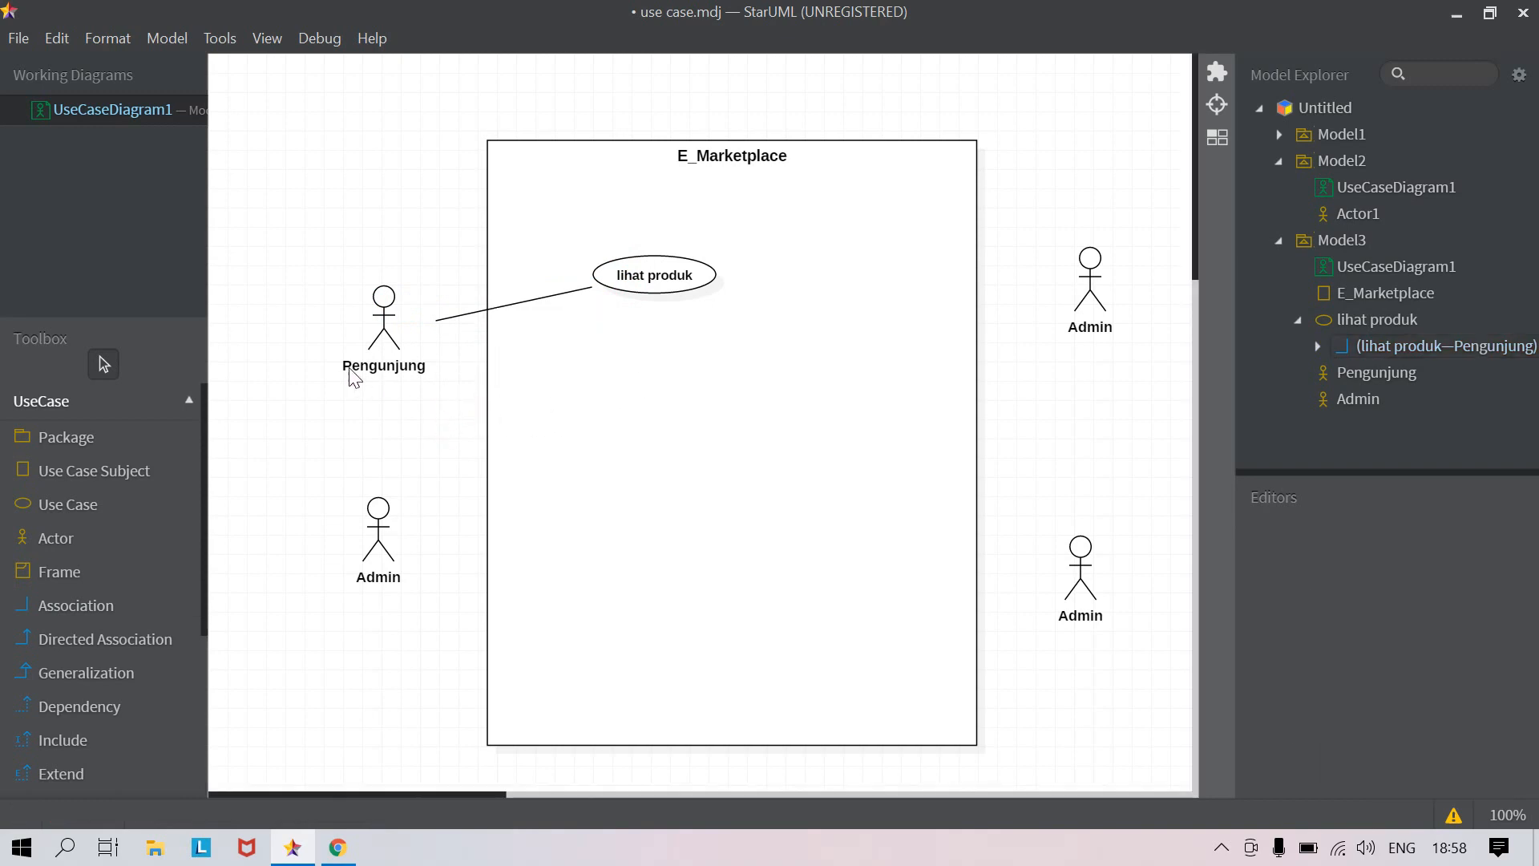
pyautogui.click(662, 299)
pyautogui.moveTo(661, 291); pyautogui.dragTo(650, 272)
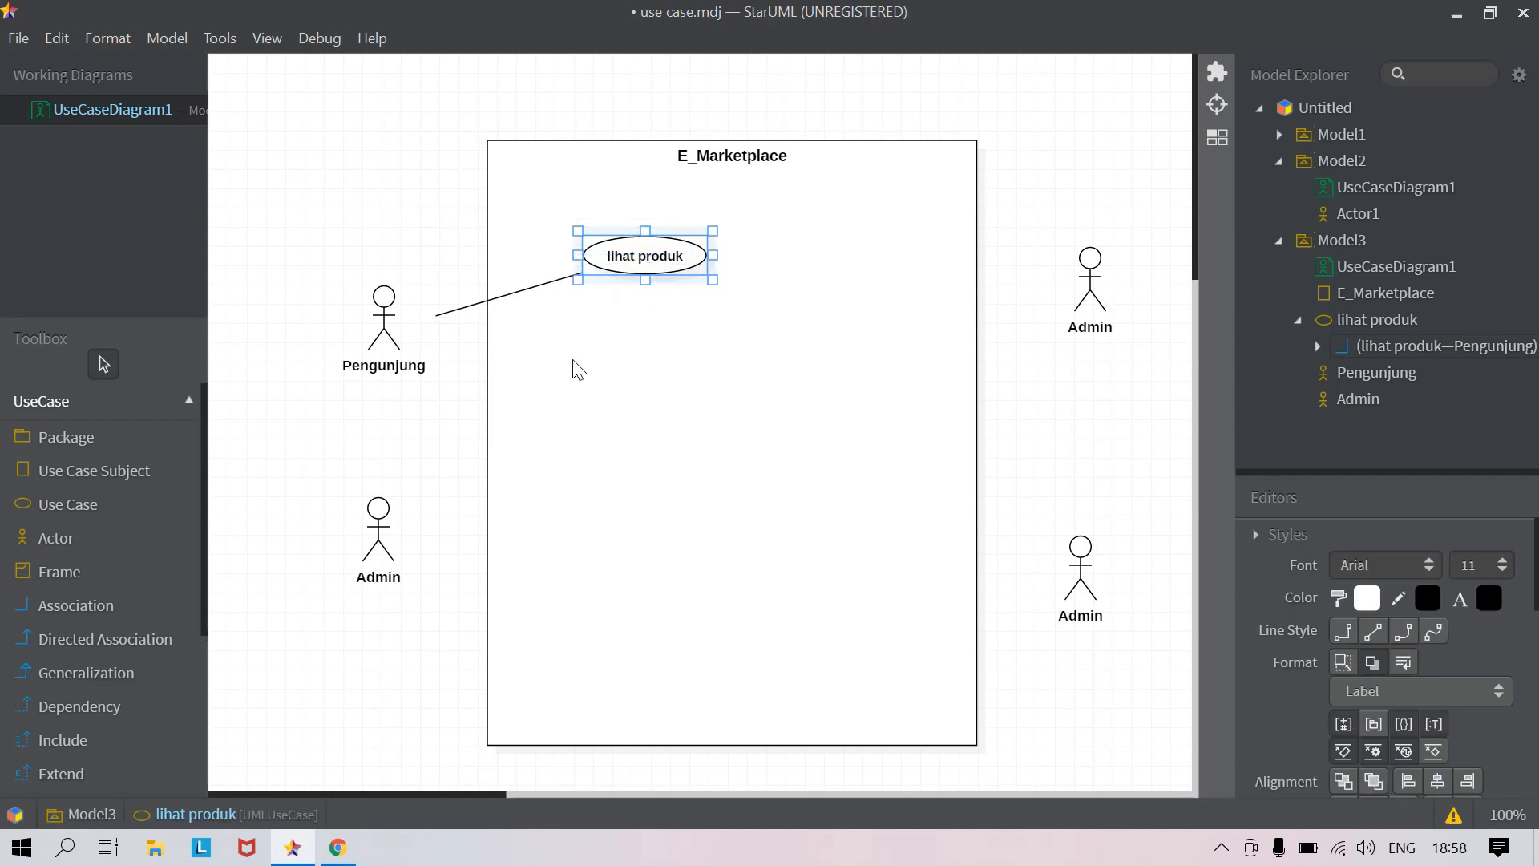
pyautogui.click(440, 420)
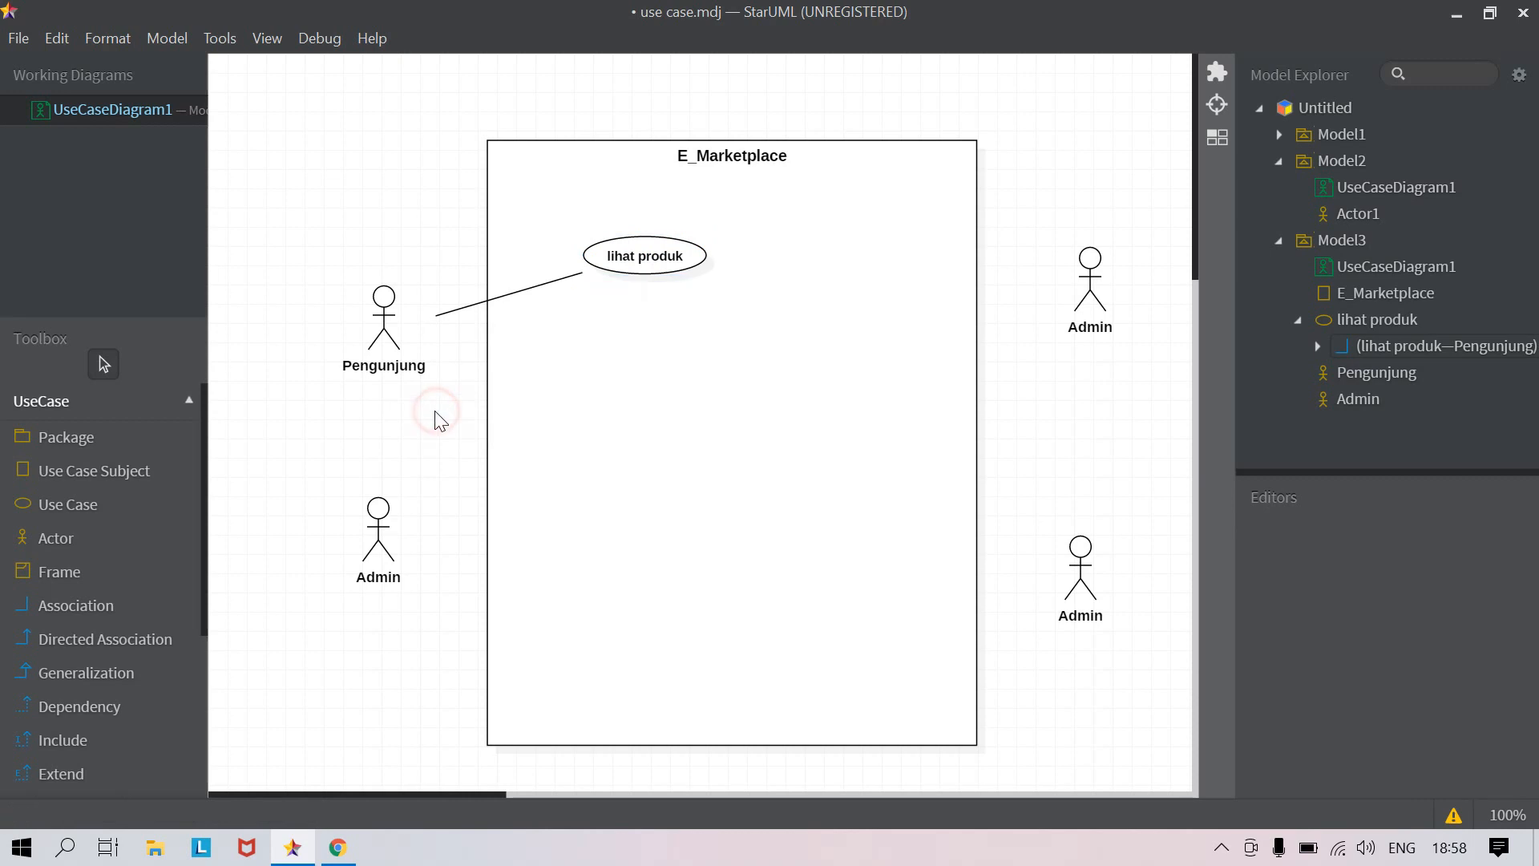
# Rename the Admin actor below Pengunjung to Pelanggan
pyautogui.click(375, 558)
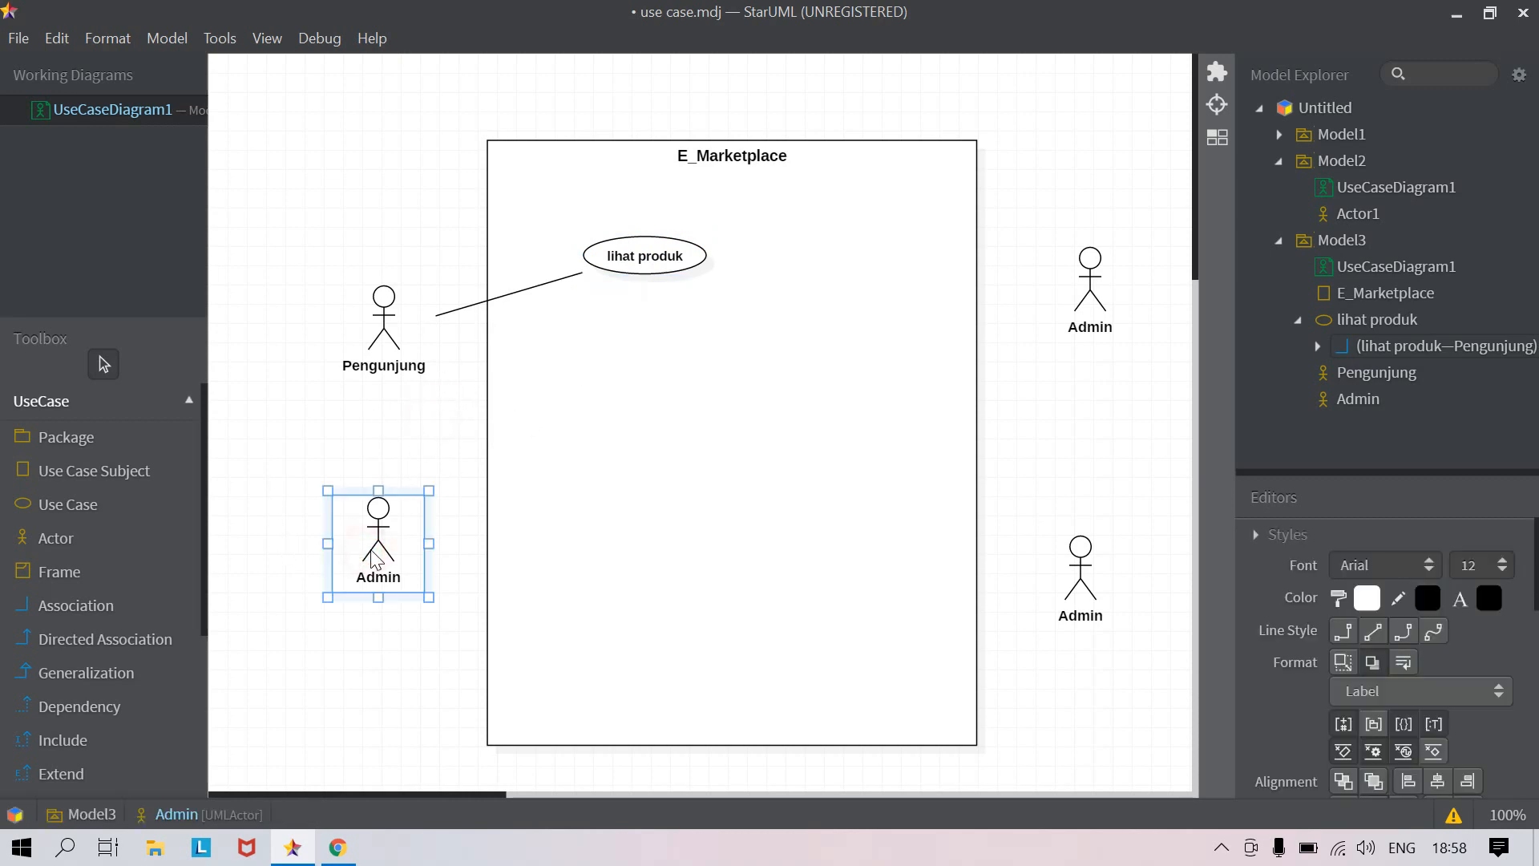
pyautogui.doubleClick(379, 578)
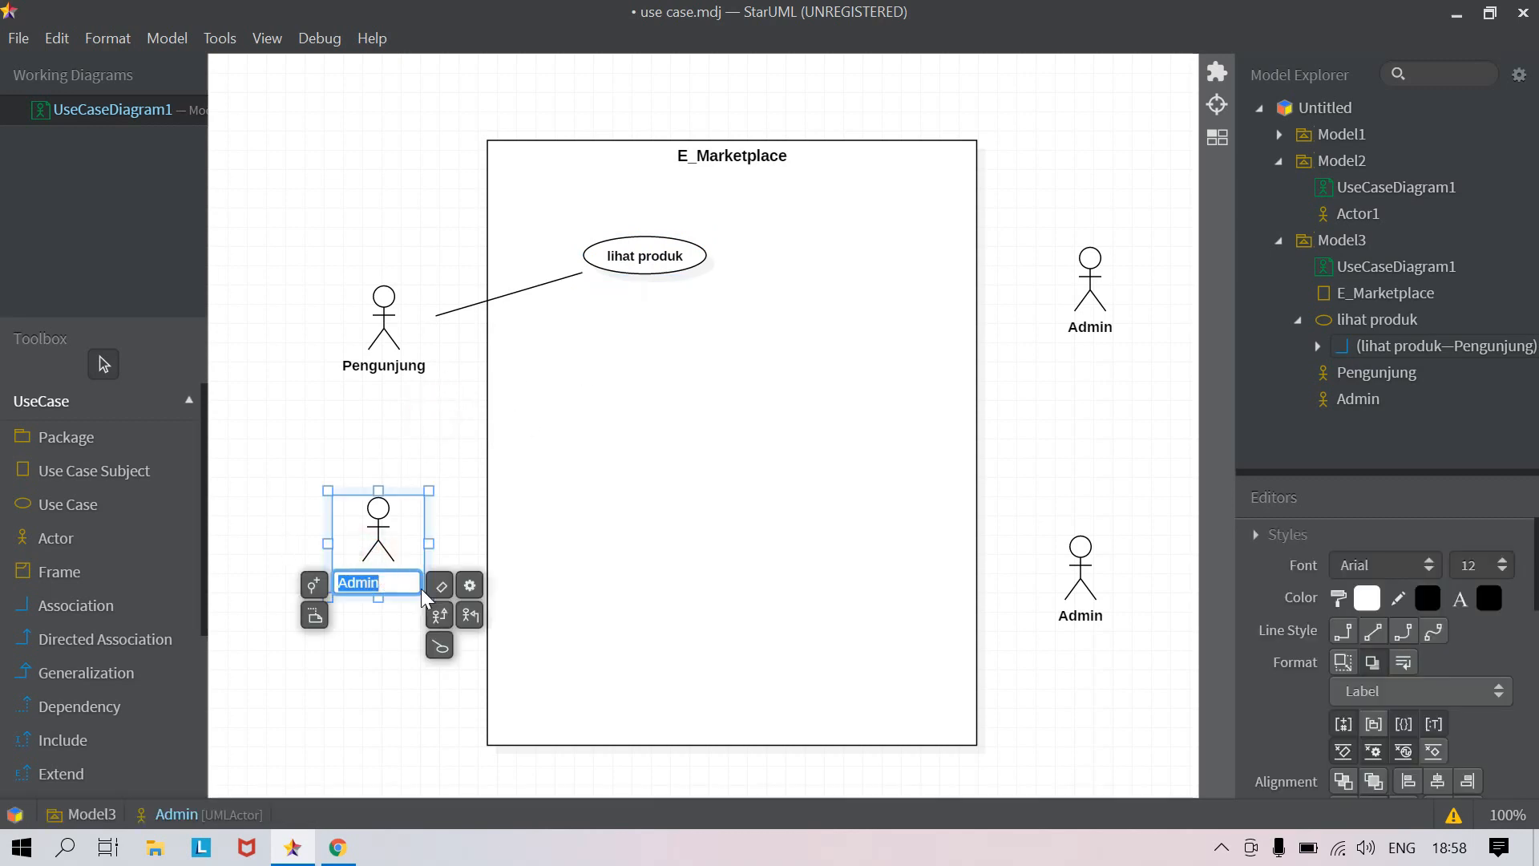
pyautogui.write('Pelanggan')
pyautogui.press('Return')
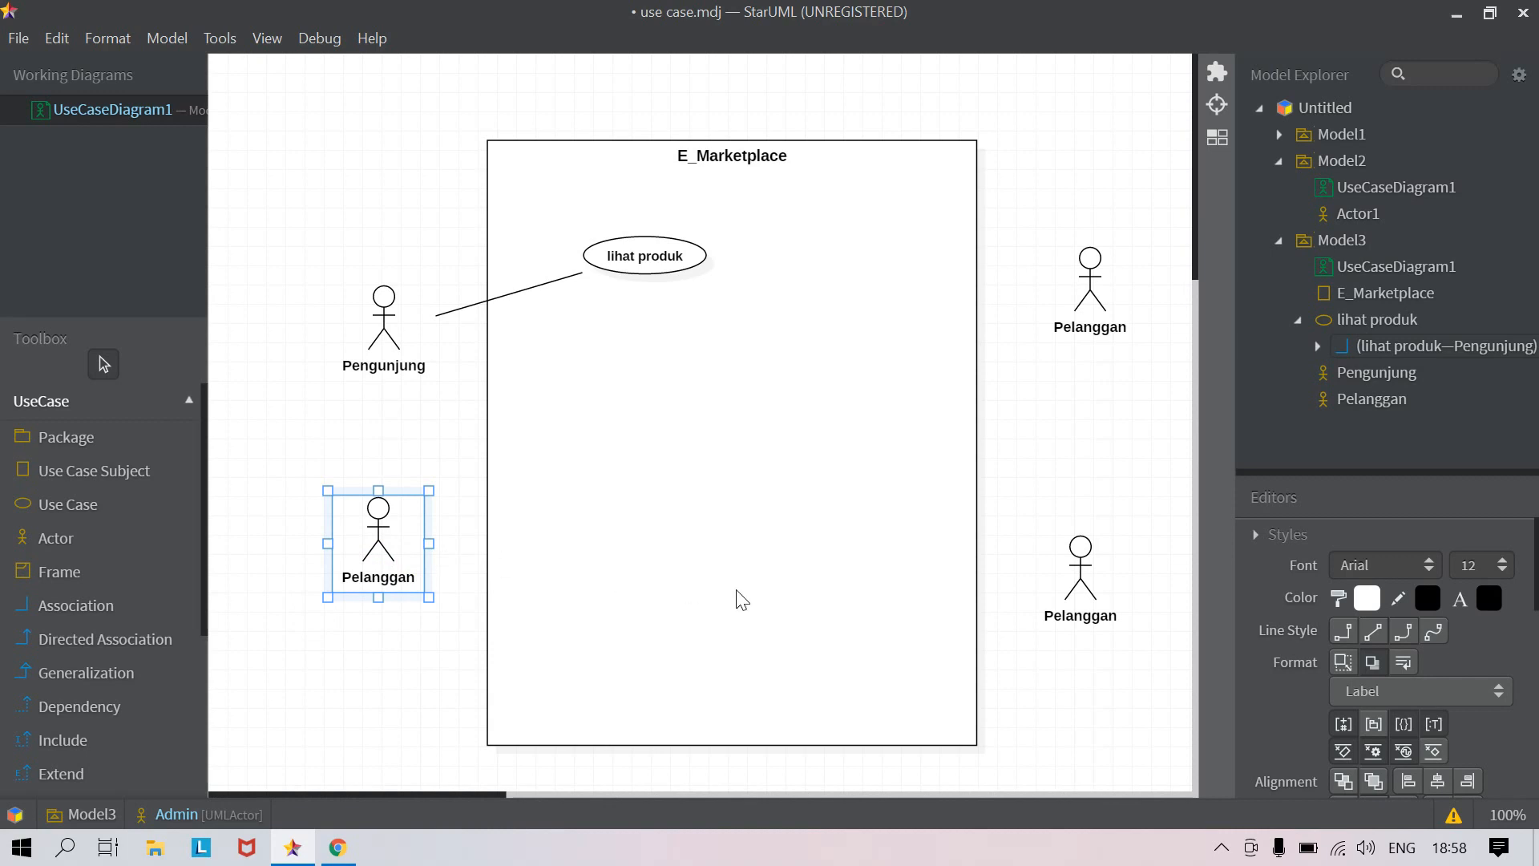
# Replace the two actor copies right of the boundary with separate Penjual and Admin actors, and lower Pelanggan and Admin to the same height
pyautogui.keyDown('shift'); pyautogui.click(1091, 597); pyautogui.keyUp('shift')
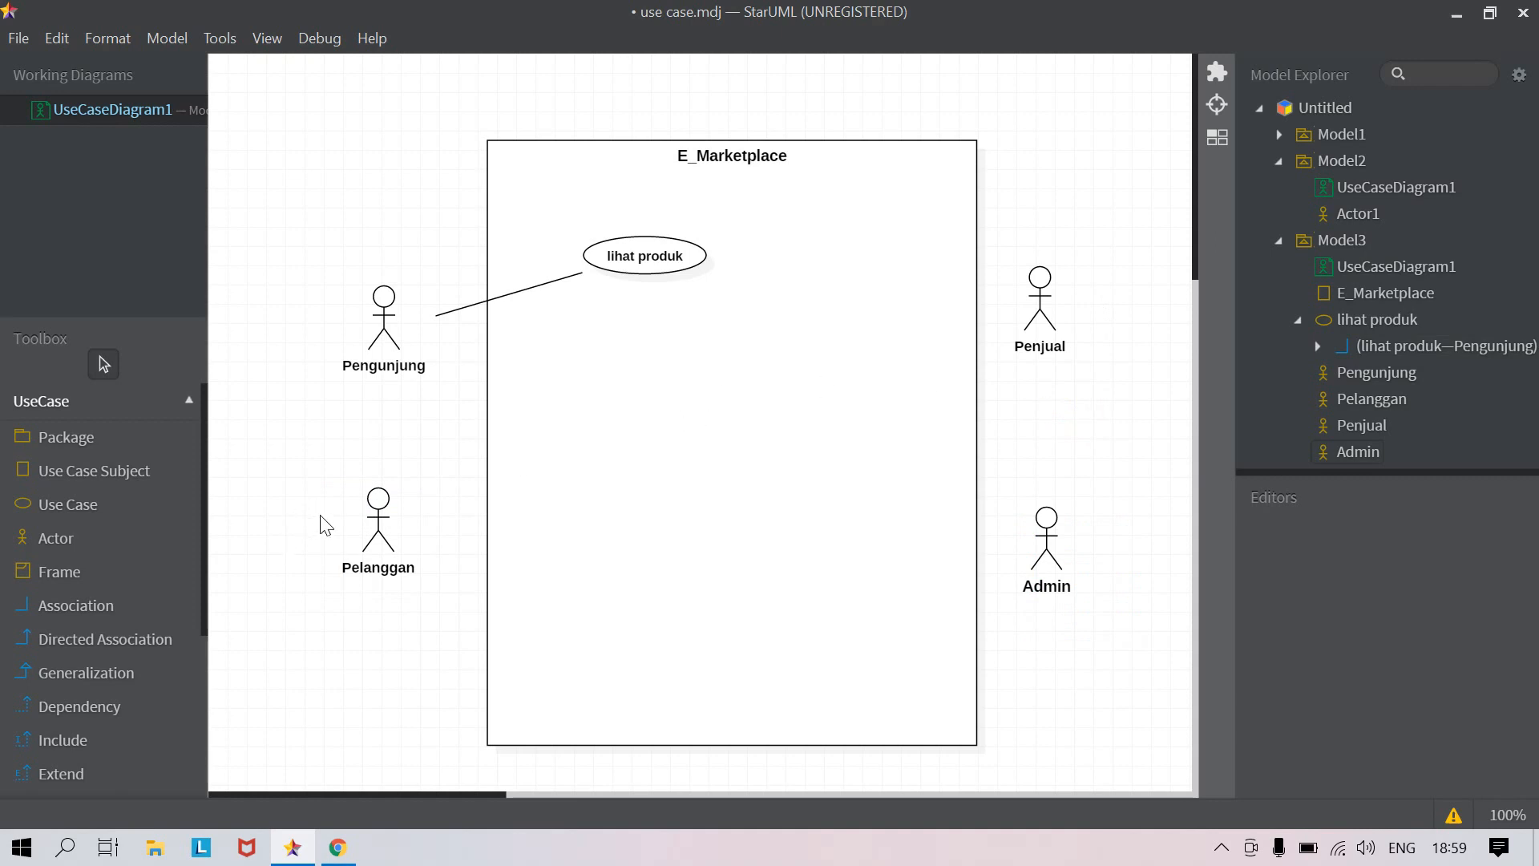
pyautogui.moveTo(374, 558); pyautogui.dragTo(364, 589)
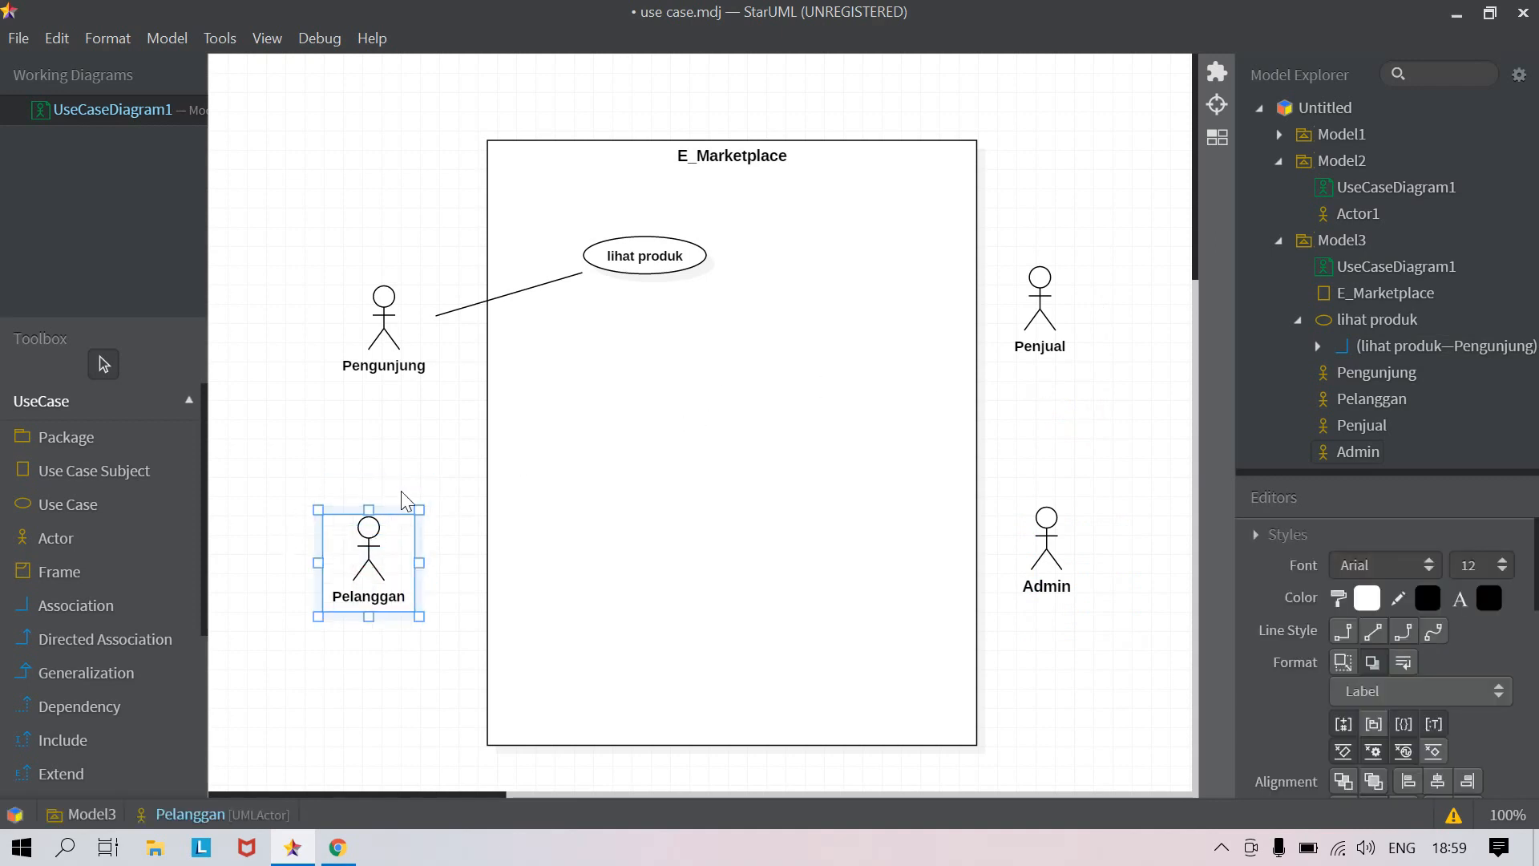
pyautogui.click(1040, 543)
pyautogui.moveTo(1050, 557); pyautogui.dragTo(1050, 567)
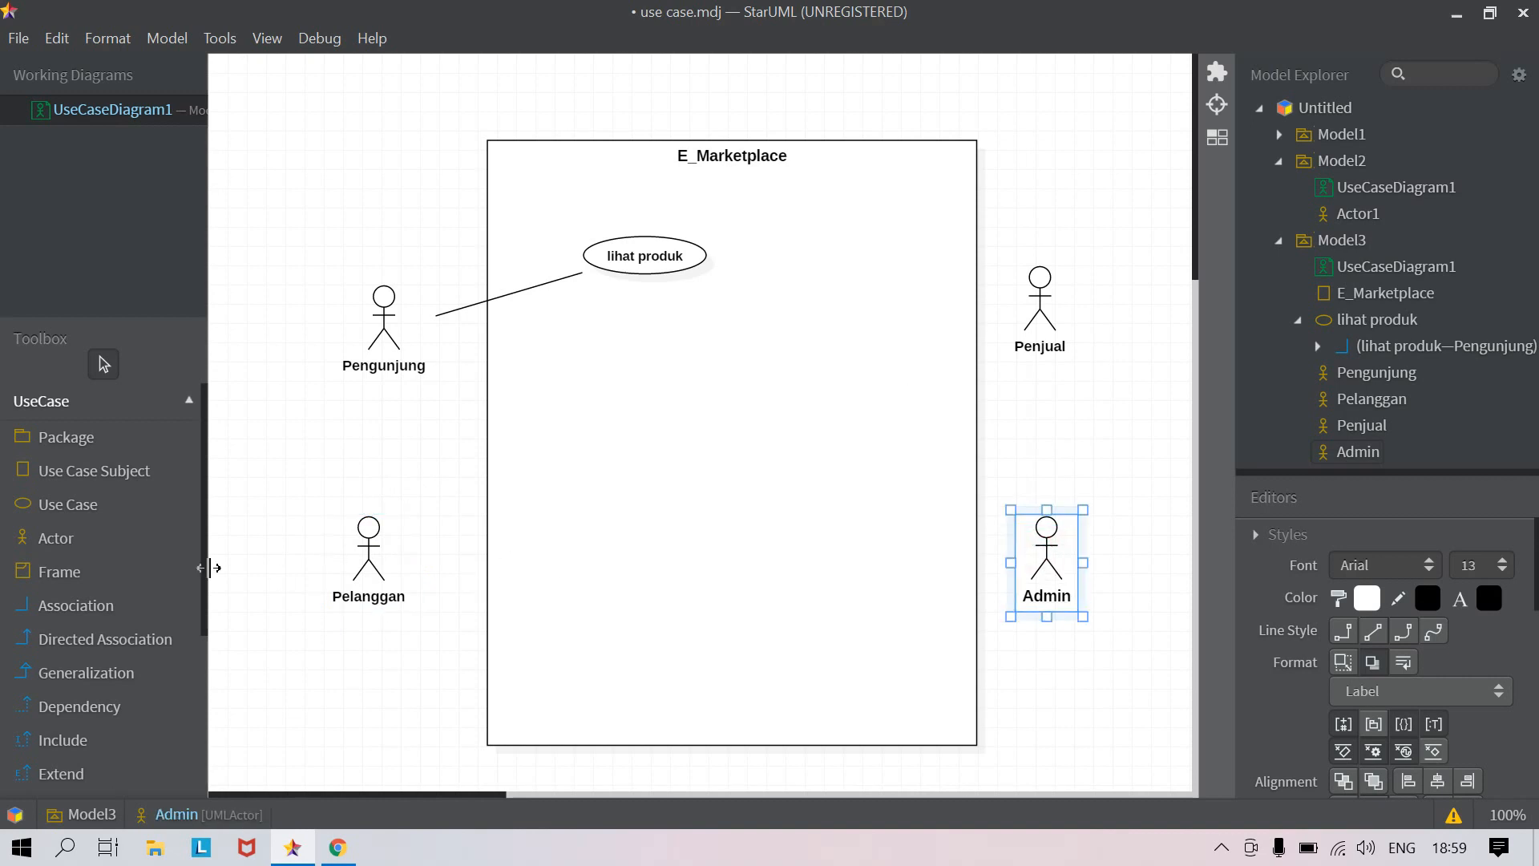
# Connect lihat produk to the Pelanggan actor with an unnamed association and move lihat produk slightly left
pyautogui.click(80, 607)
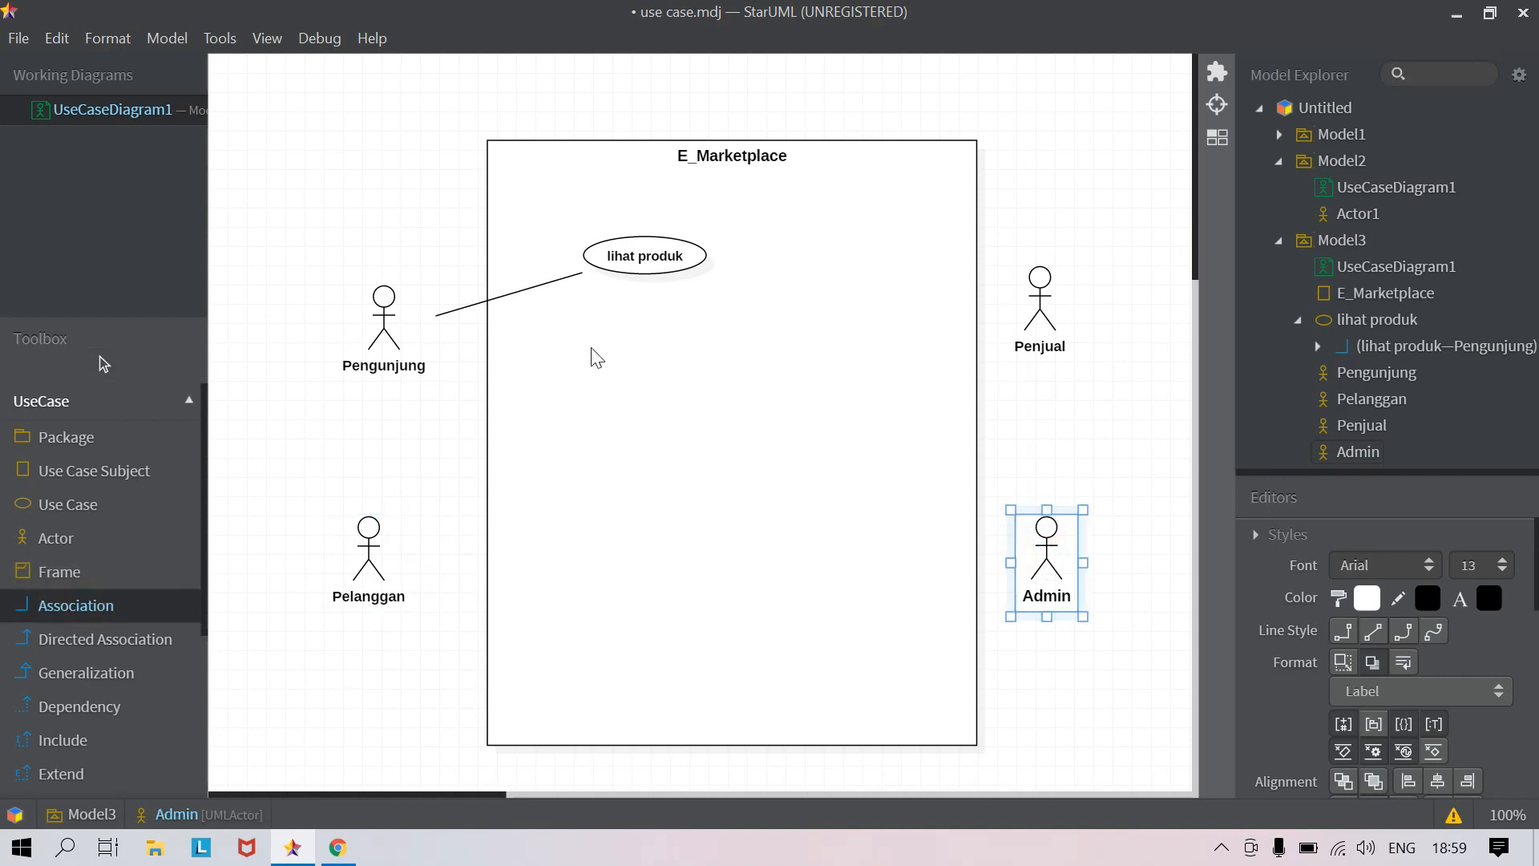
pyautogui.moveTo(621, 257); pyautogui.dragTo(370, 543)
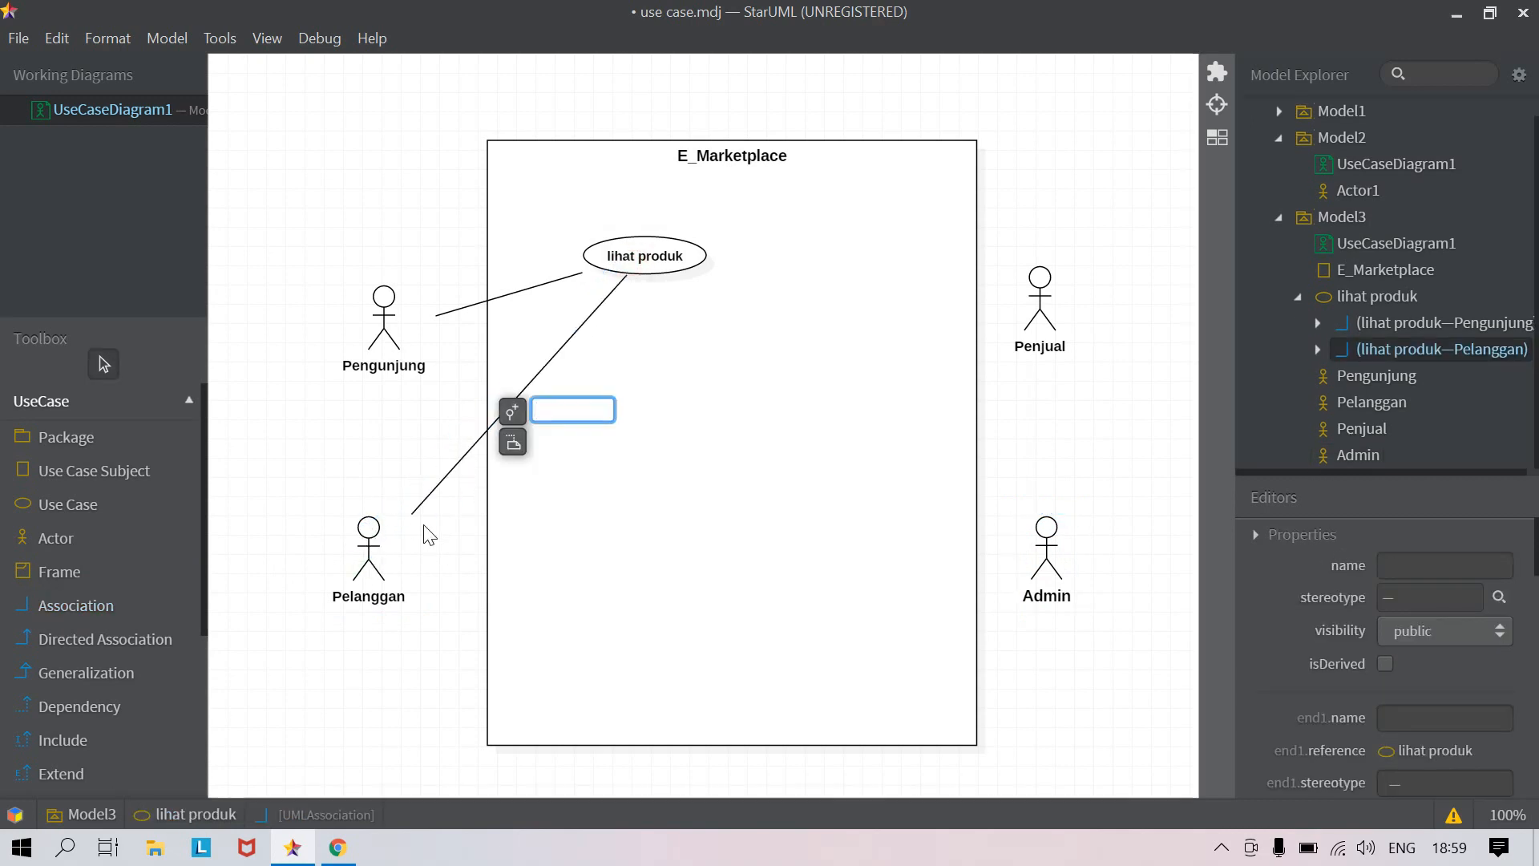
pyautogui.click(341, 474)
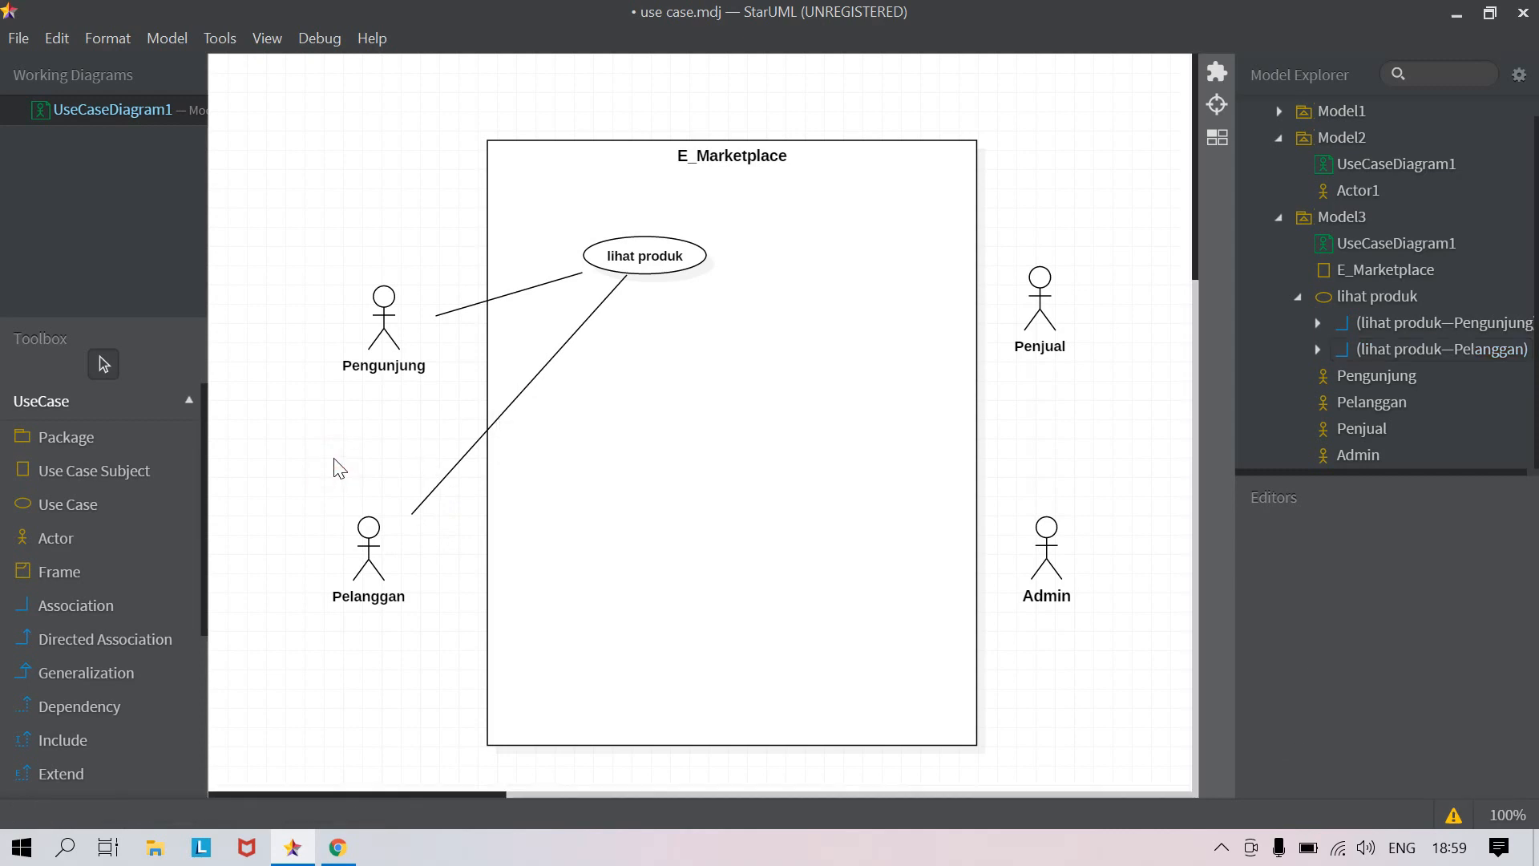
pyautogui.click(609, 277)
pyautogui.moveTo(612, 277); pyautogui.dragTo(592, 279)
pyautogui.click(338, 432)
# Add a use case named "daftar member" to the lower right of lihat produk
pyautogui.click(75, 504)
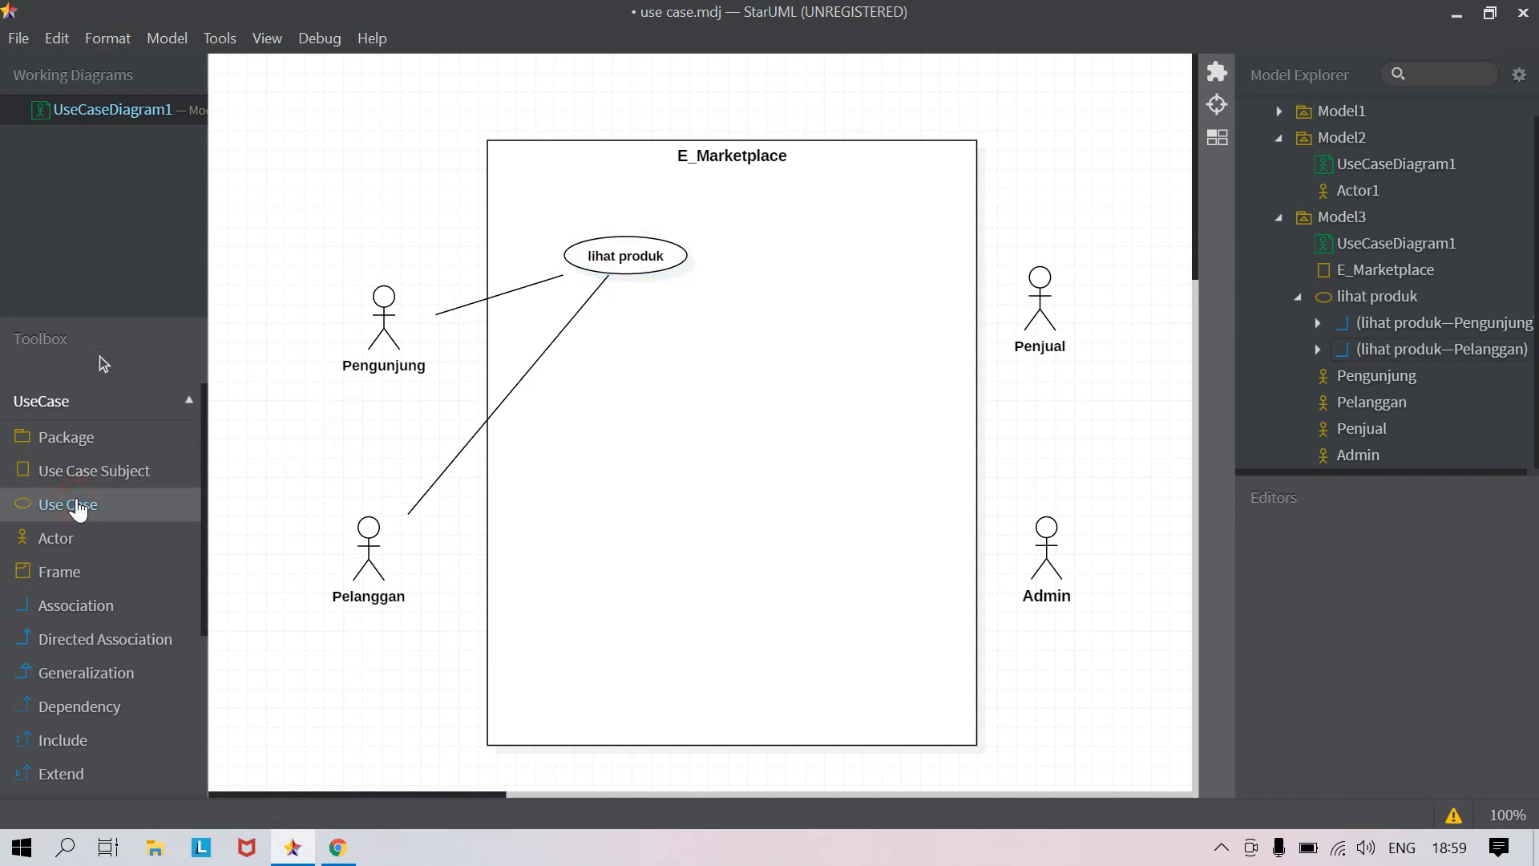
pyautogui.click(758, 311)
pyautogui.write('daftar member')
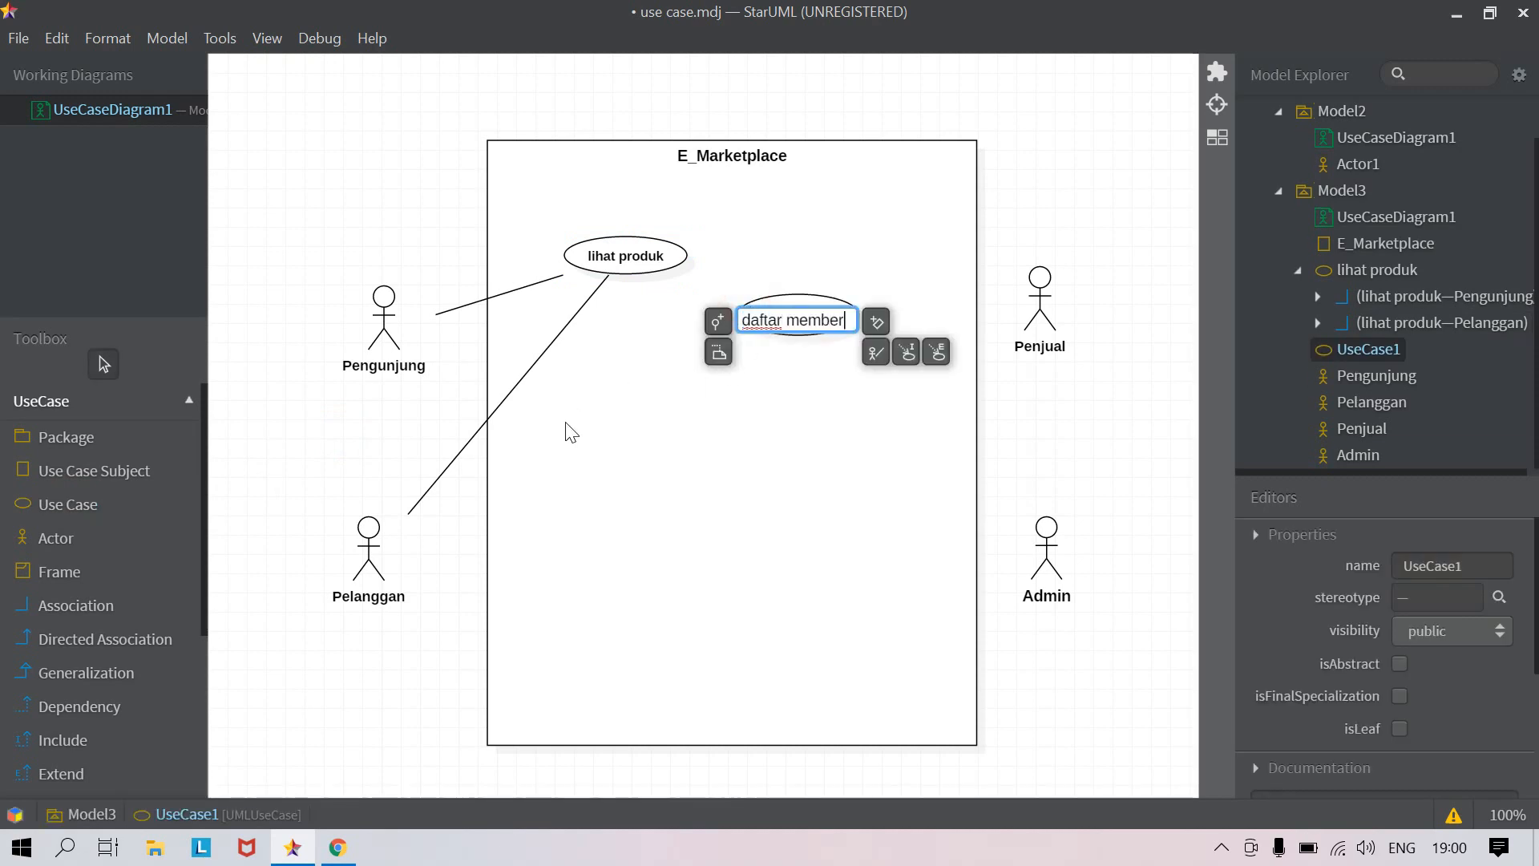
pyautogui.press('Return')
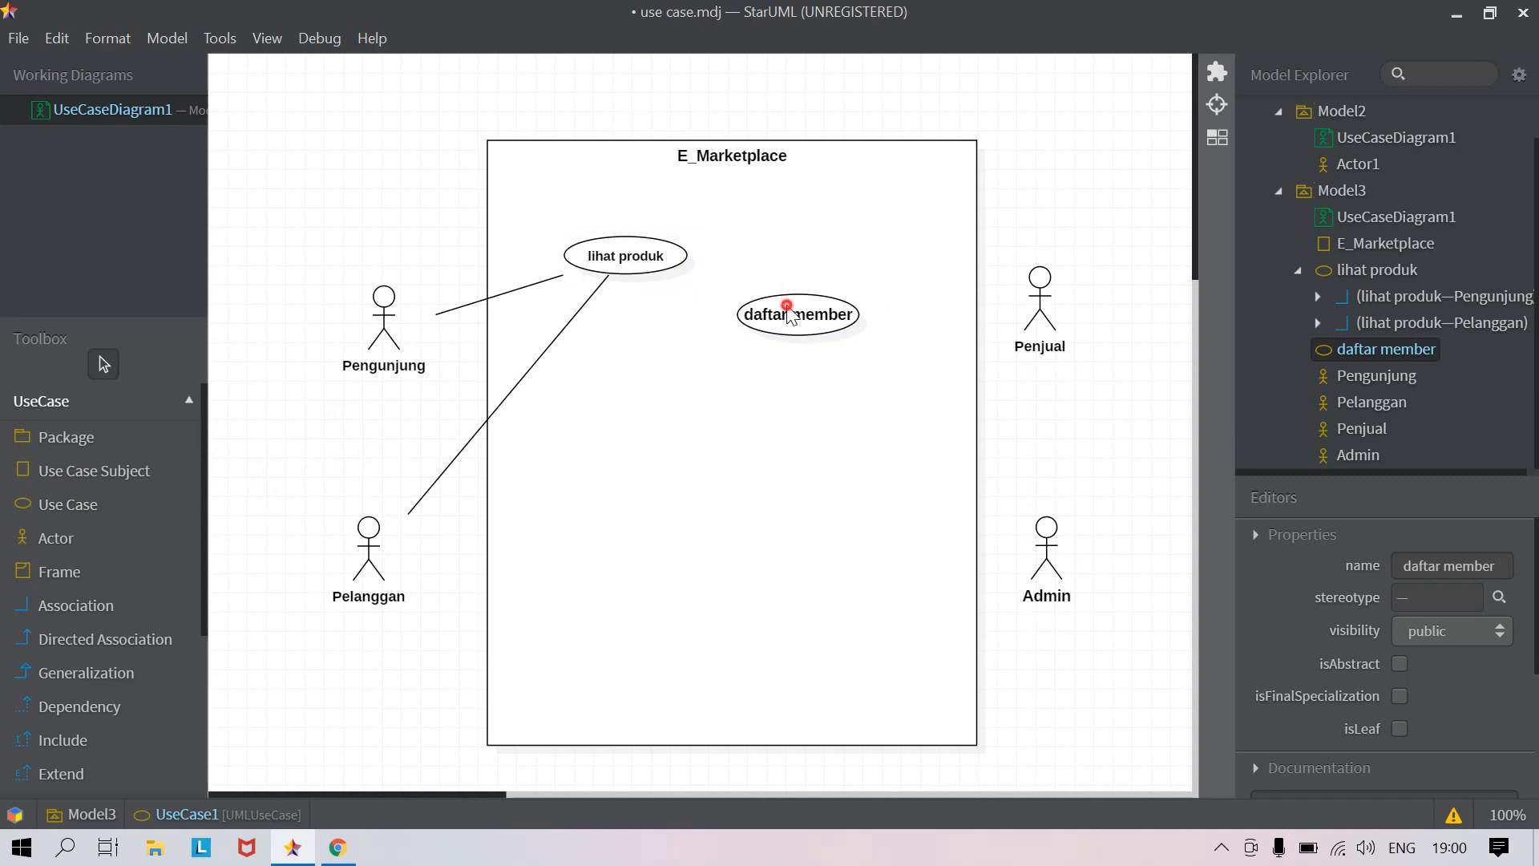
# Set the daftar member use case's font size to 12, narrow its ellipse and place it just below lihat produk
pyautogui.click(779, 303)
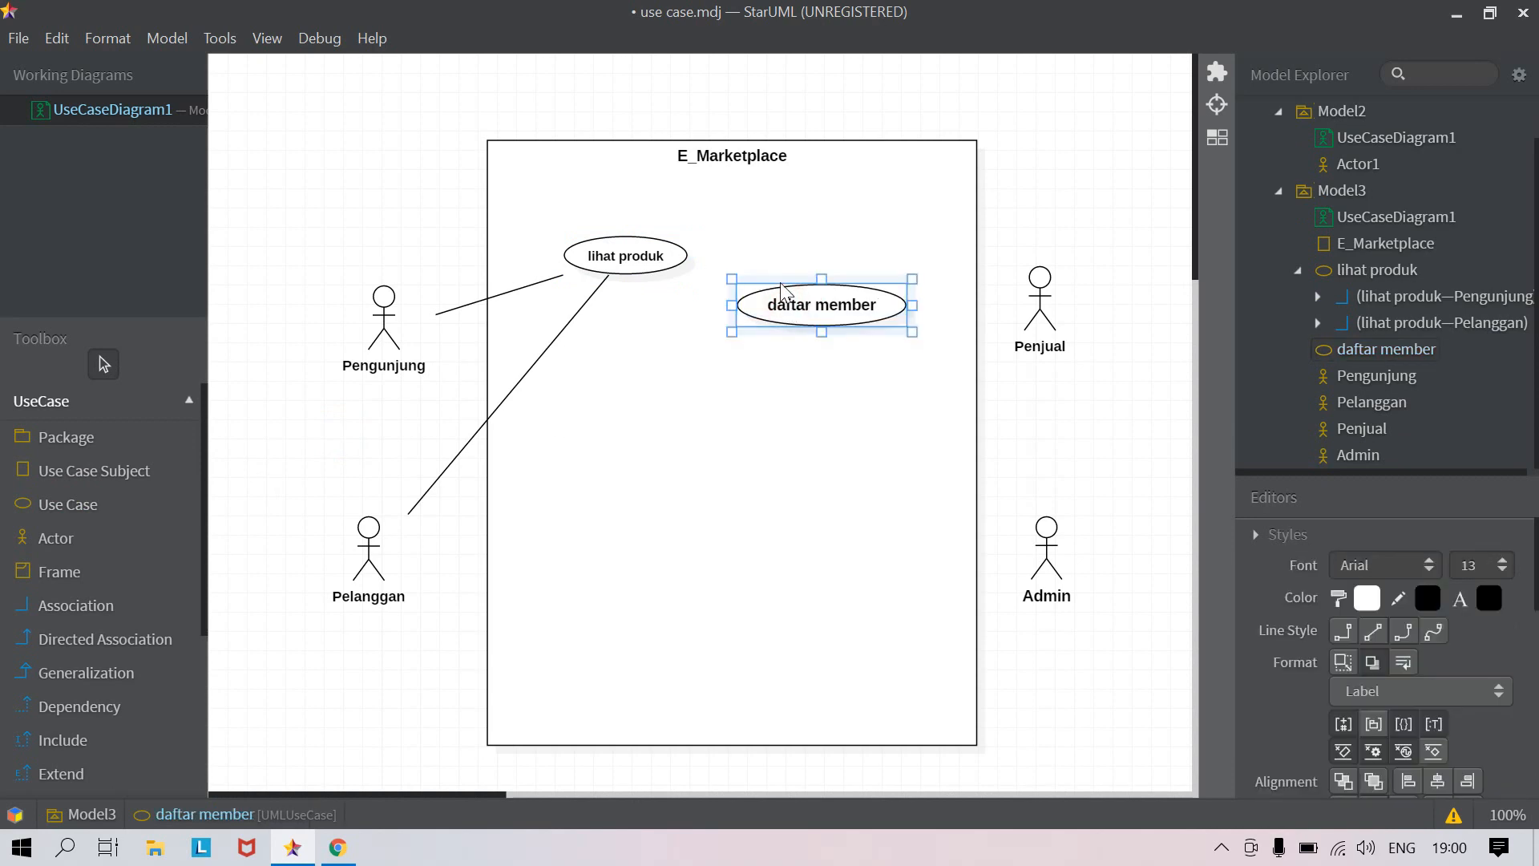
pyautogui.click(1501, 574)
pyautogui.click(1511, 316)
pyautogui.moveTo(911, 331); pyautogui.dragTo(729, 330)
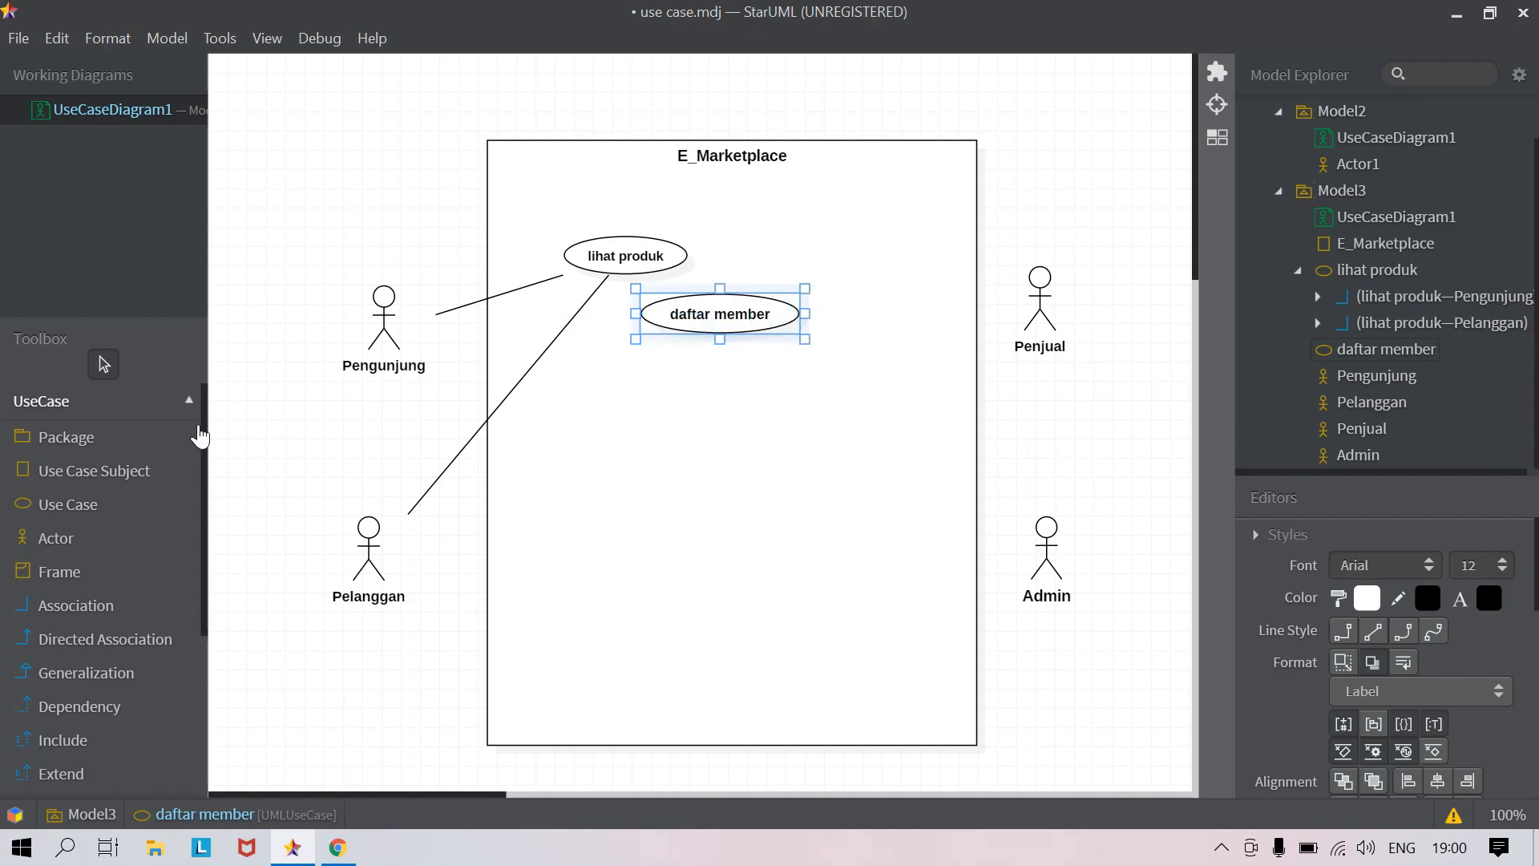
pyautogui.click(353, 436)
# Connect daftar member to the Pengunjung actor with an unnamed association
pyautogui.click(57, 605)
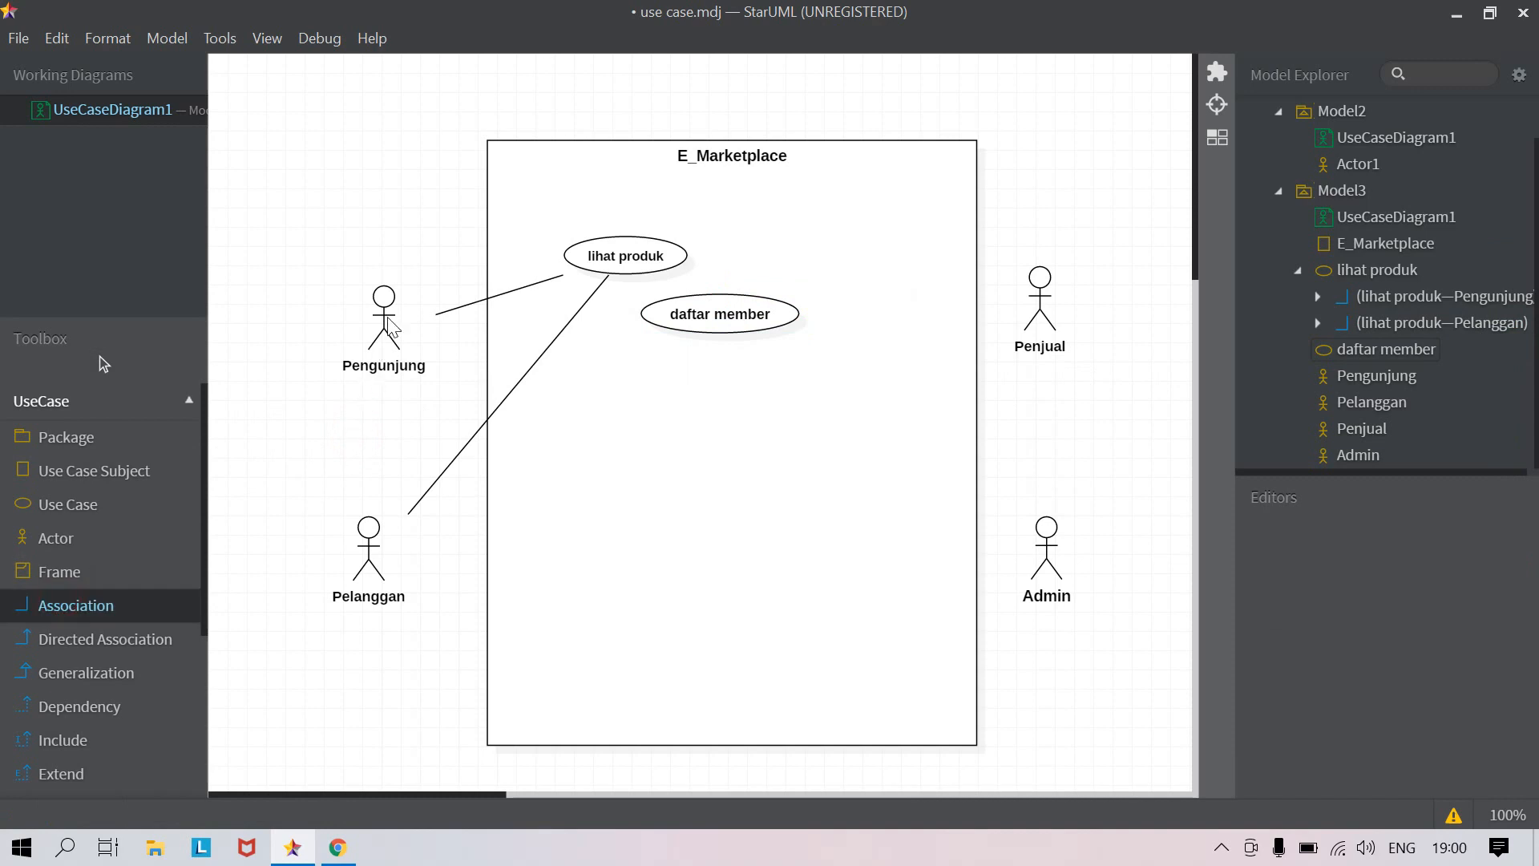
pyautogui.moveTo(660, 313); pyautogui.dragTo(390, 303)
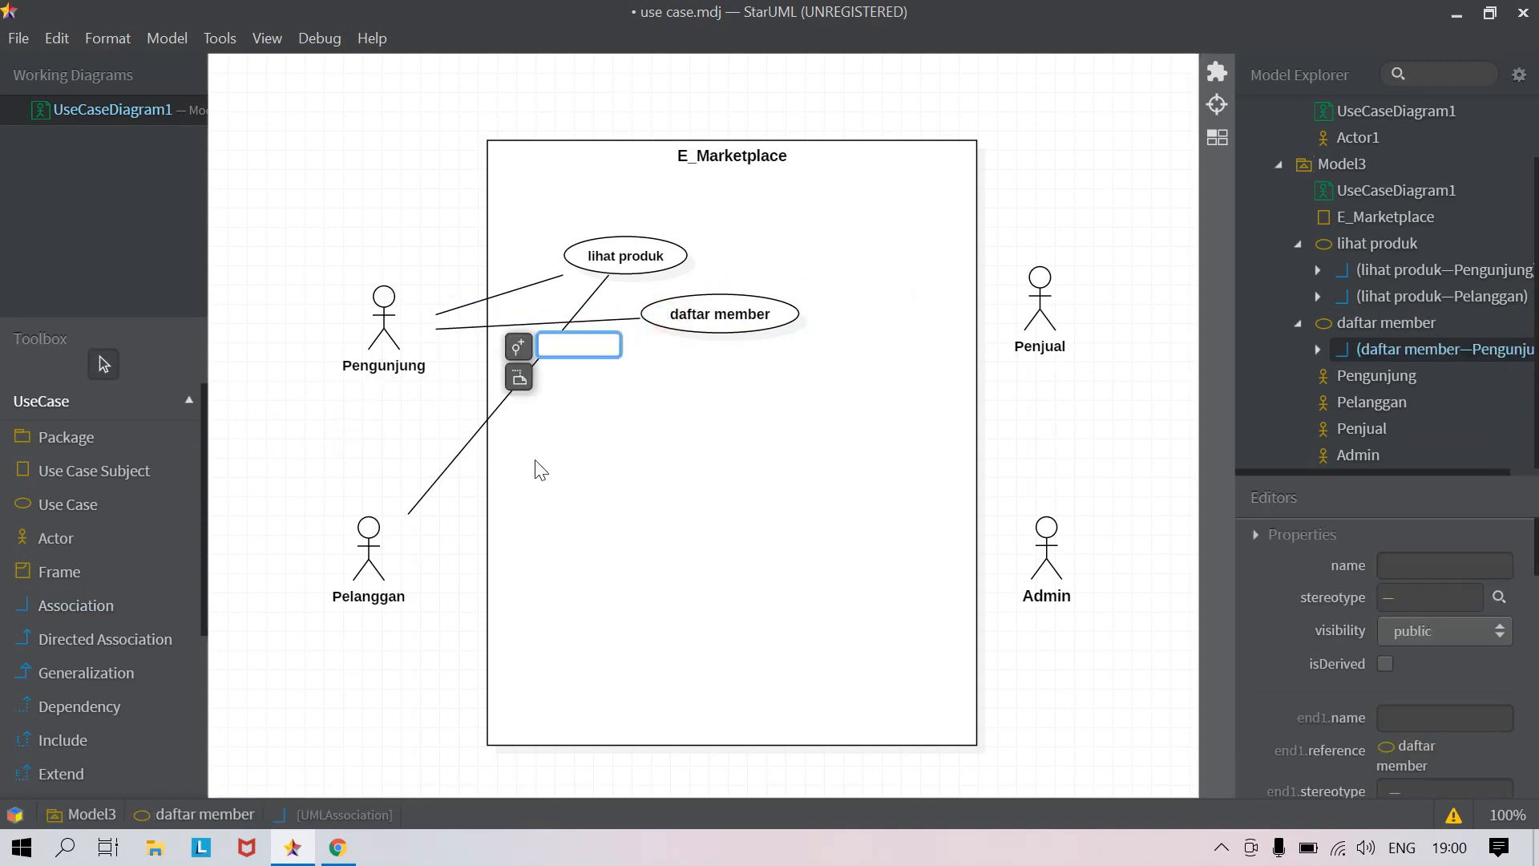
pyautogui.click(328, 477)
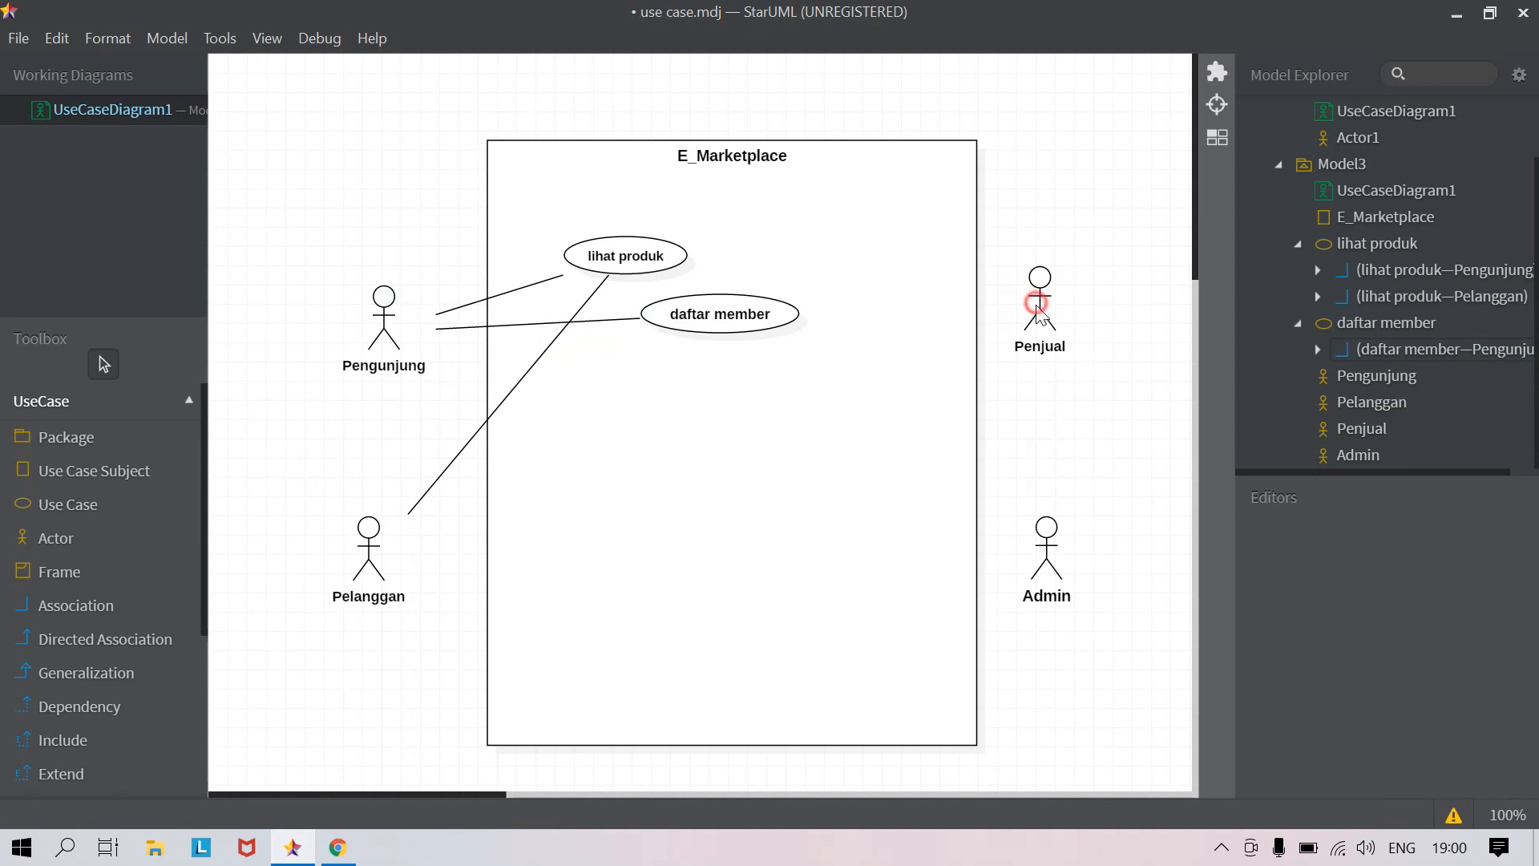
# Move the Penjual actor level with Pengunjung and connect it to daftar member with an unnamed association
pyautogui.click(1041, 308)
pyautogui.moveTo(1052, 324); pyautogui.dragTo(1064, 343)
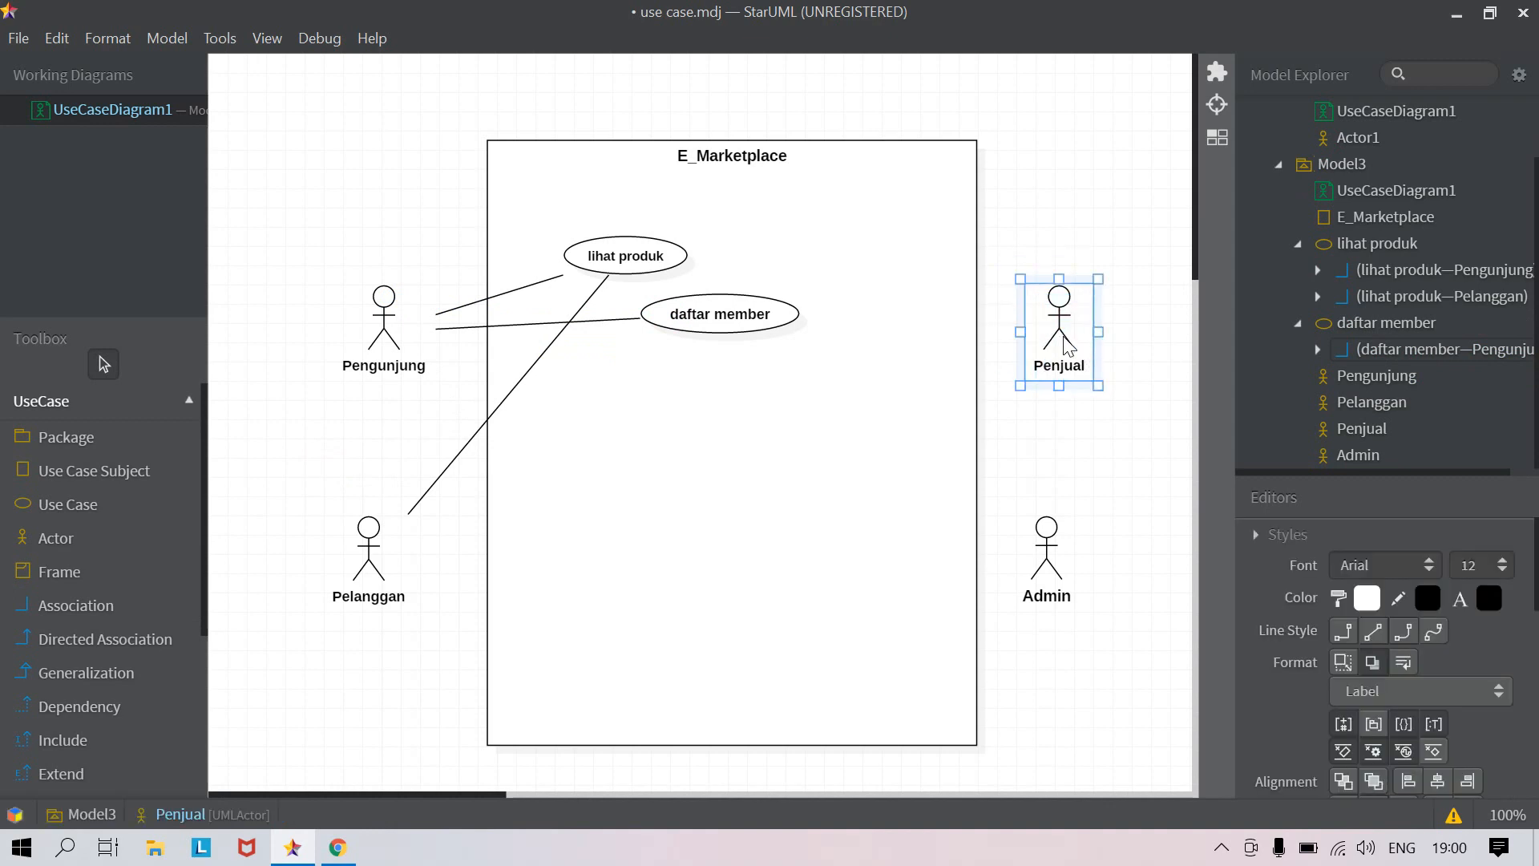
pyautogui.click(280, 444)
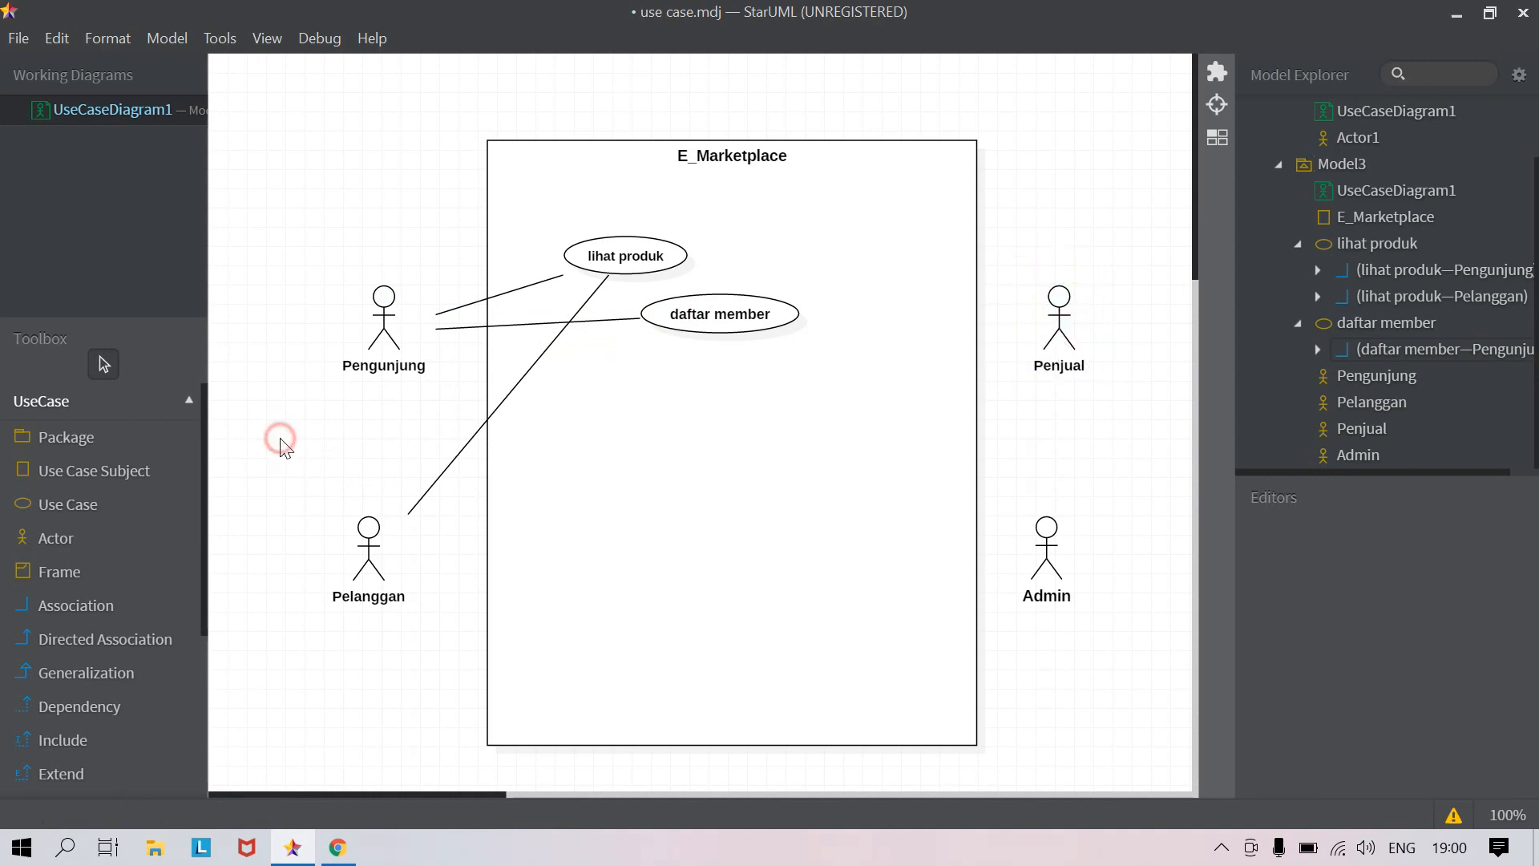
pyautogui.click(101, 609)
pyautogui.moveTo(776, 304); pyautogui.dragTo(1059, 299)
pyautogui.click(1042, 508)
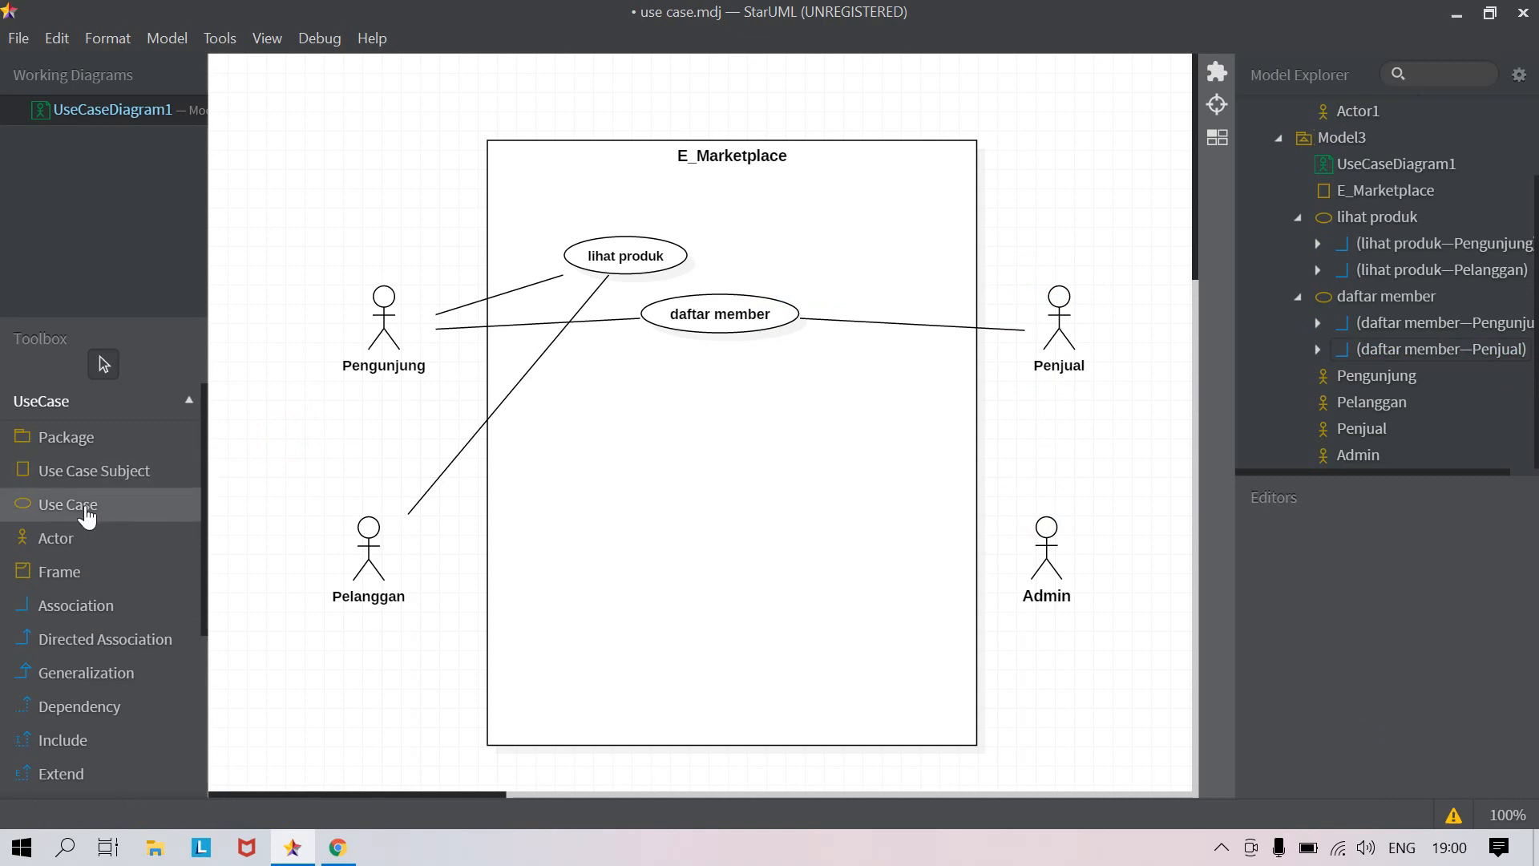
# Add a use case named "login" below daftar member inside the E_Marketplace boundary
pyautogui.click(86, 513)
pyautogui.click(721, 372)
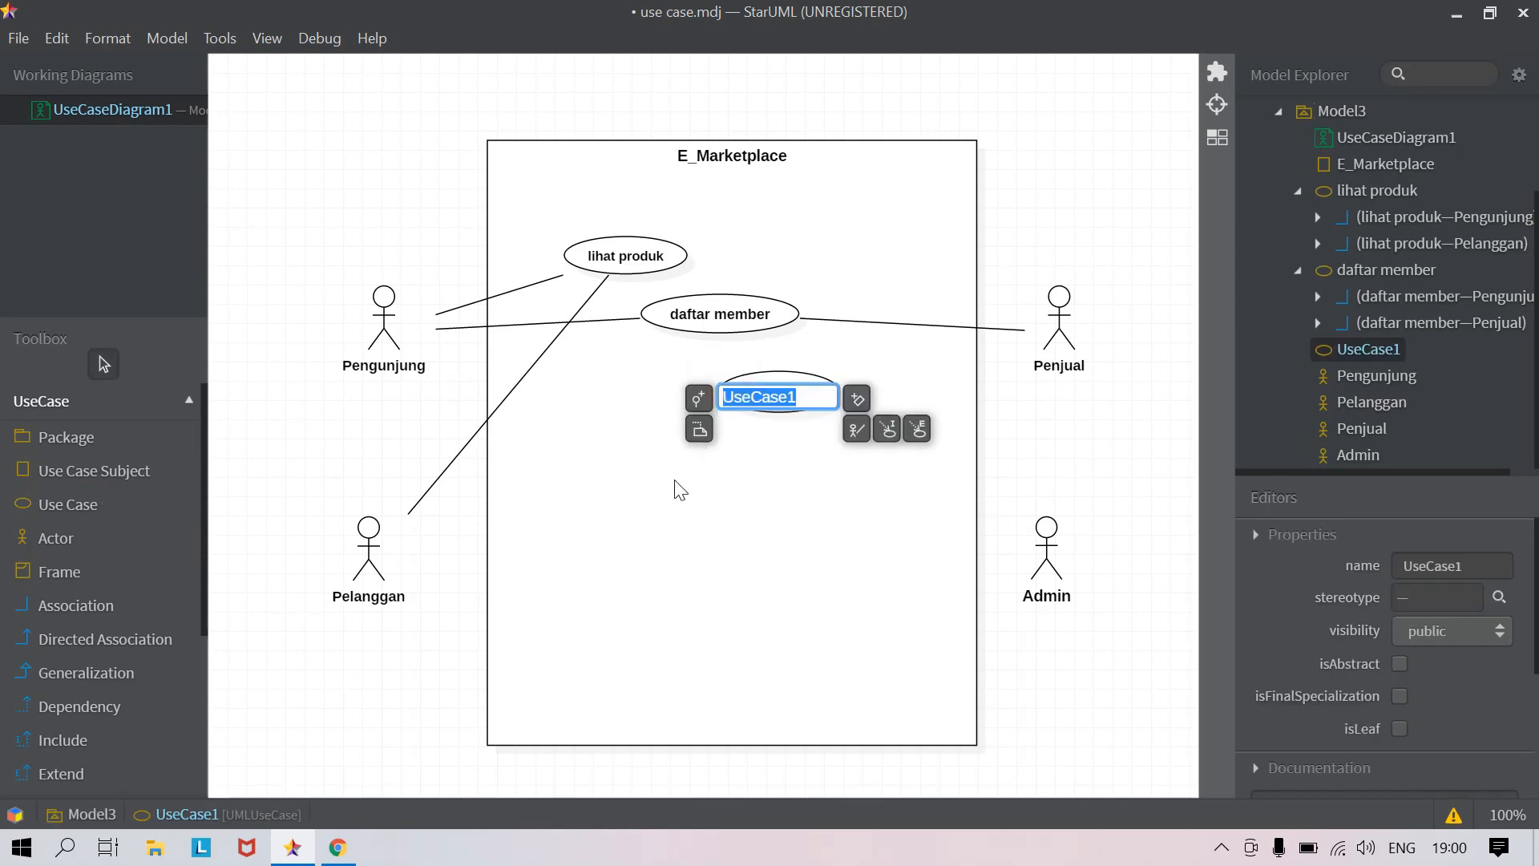
pyautogui.write('lo')
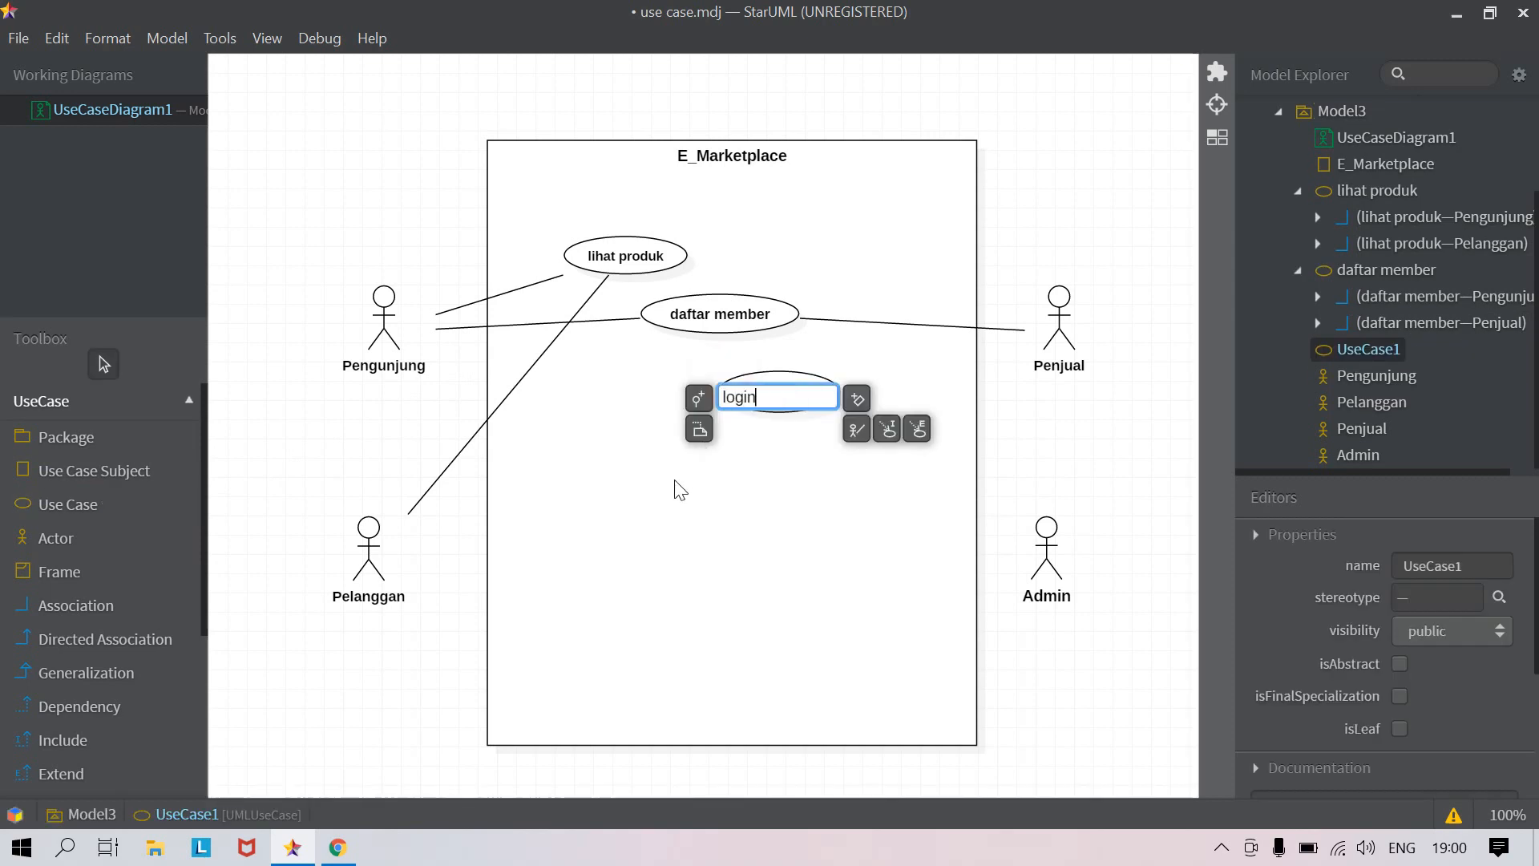
pyautogui.write('gin')
pyautogui.press('Return')
# Open the font size choices for the login use case
pyautogui.click(808, 401)
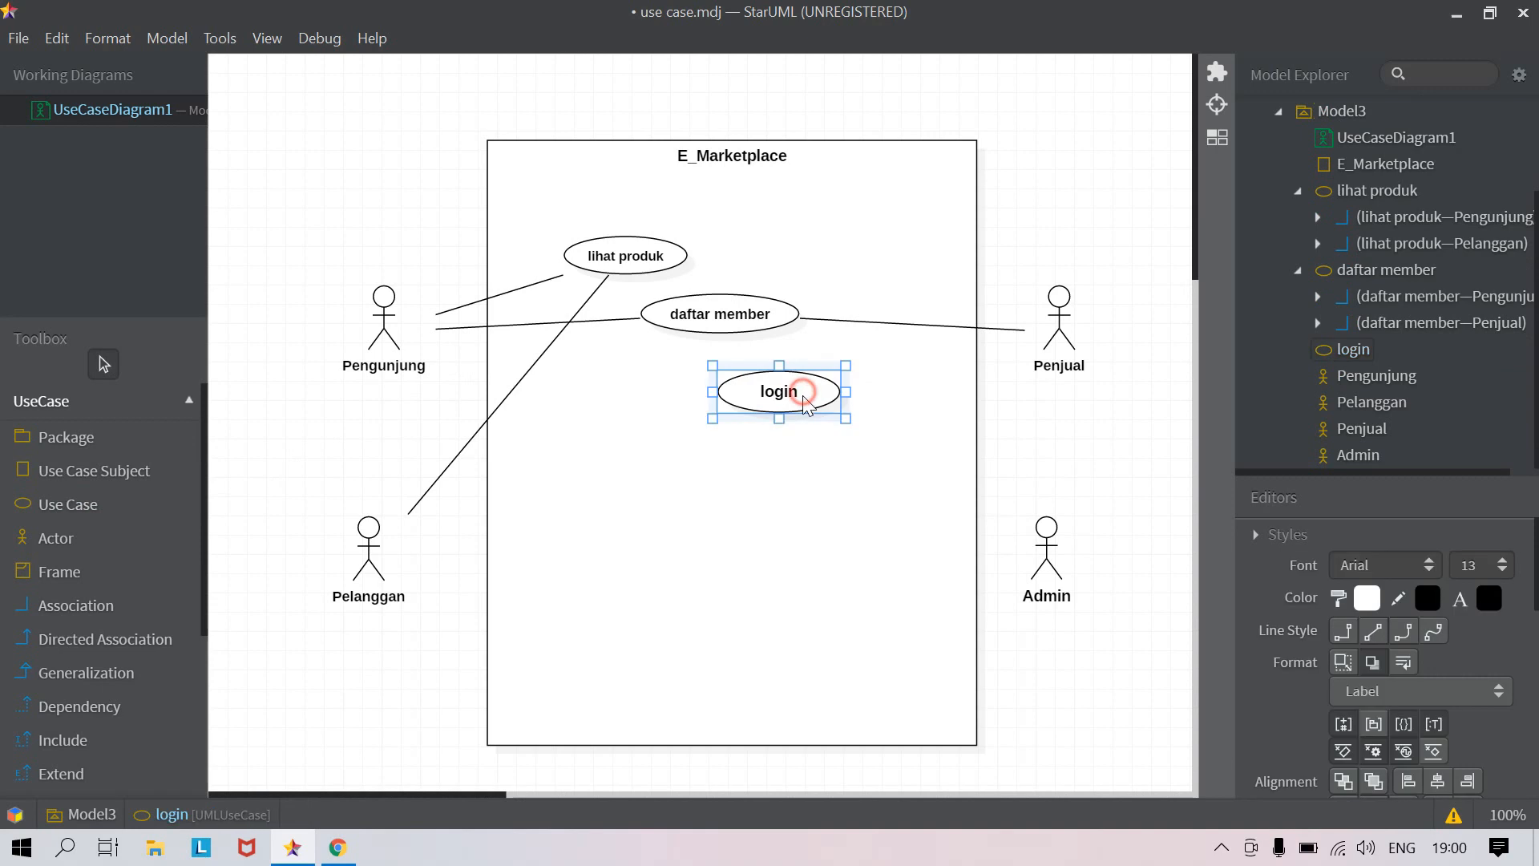
pyautogui.click(1493, 571)
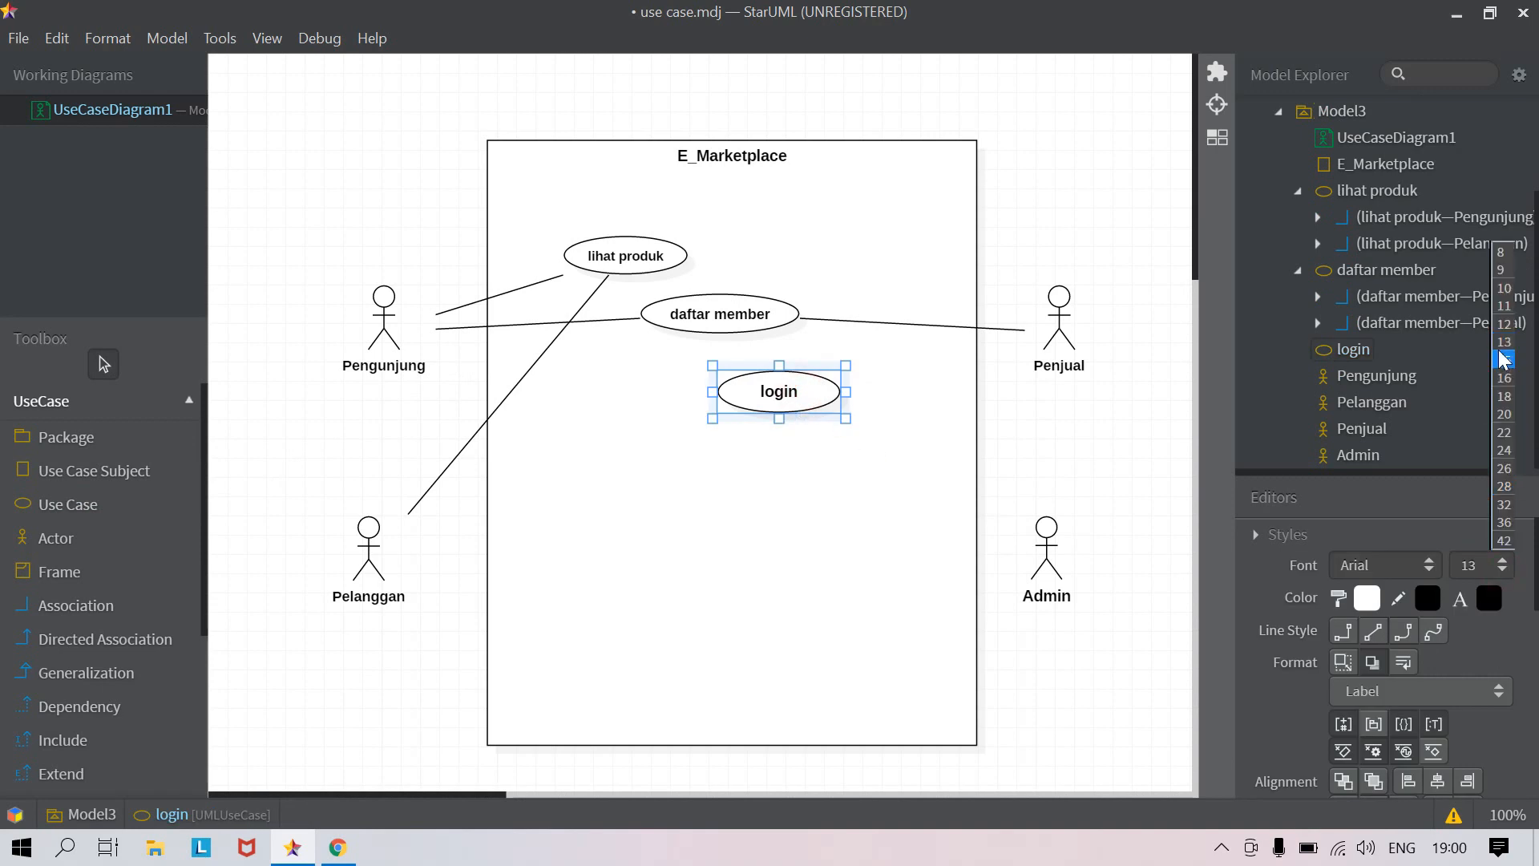